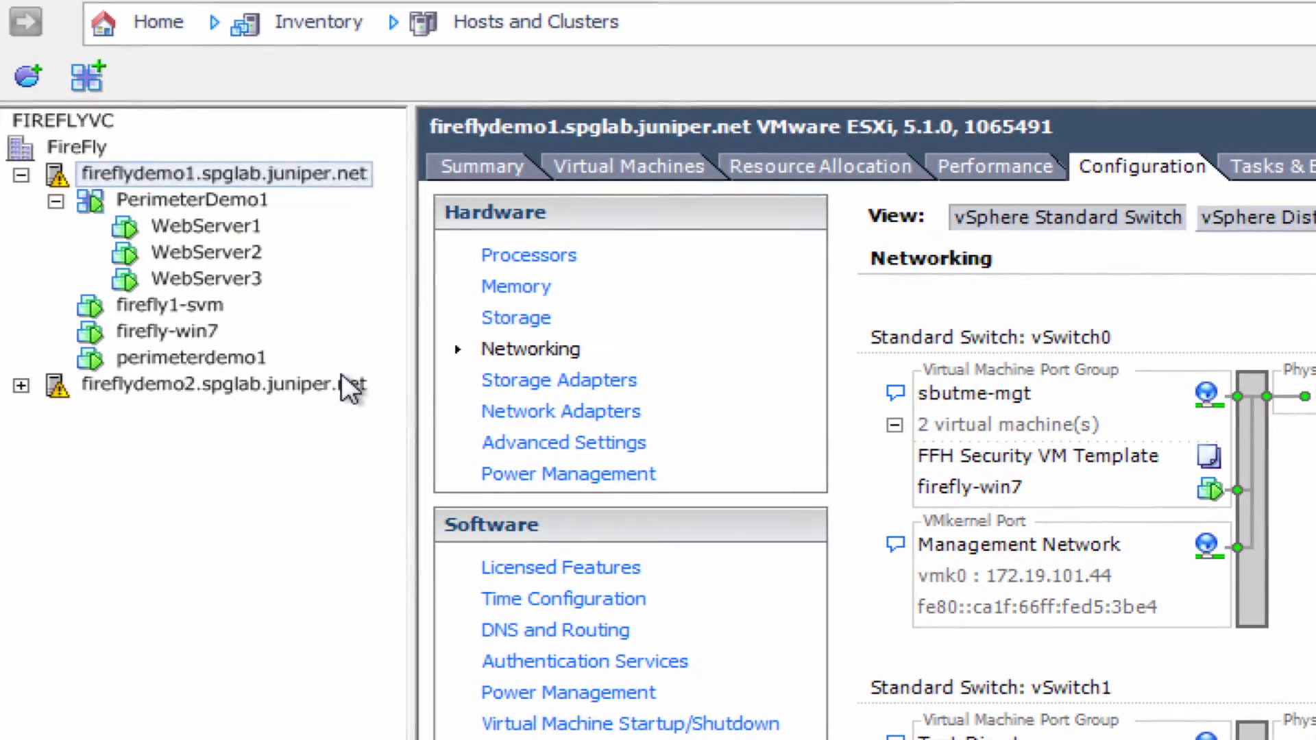
- Expand the fireflydemo2.spglab.juniper.net host and its PerimeterDemo2 vApp, and show the summary of the hostdemo virtual machine
{"action": "left_click", "coordinate": [334, 401]}
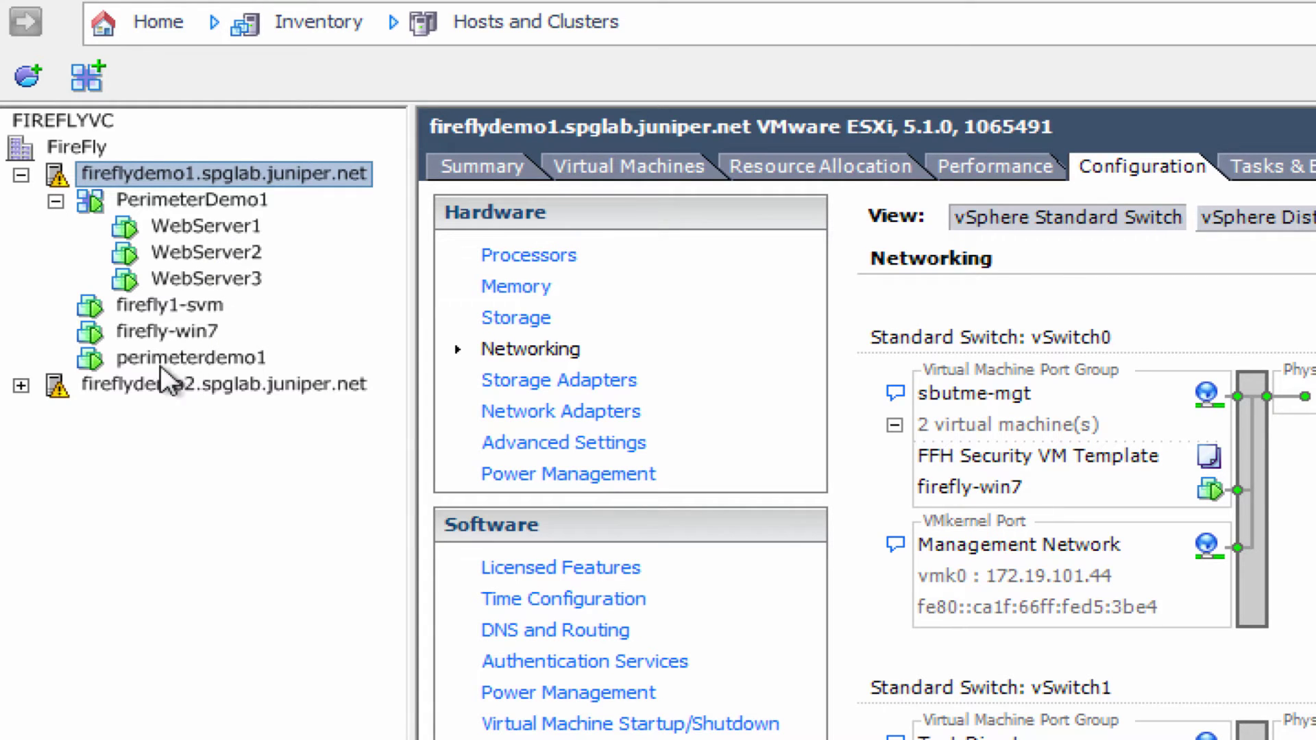
{"action": "left_click", "coordinate": [24, 386]}
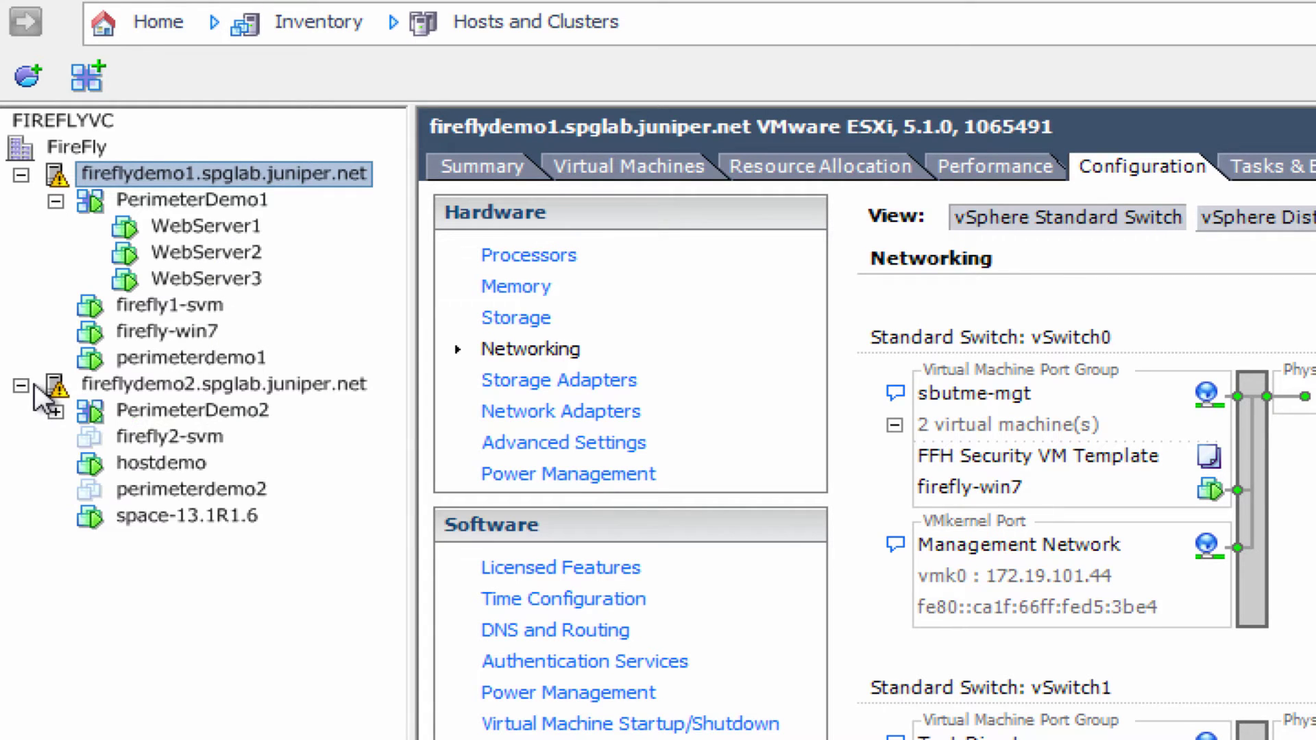
{"action": "left_click", "coordinate": [56, 412]}
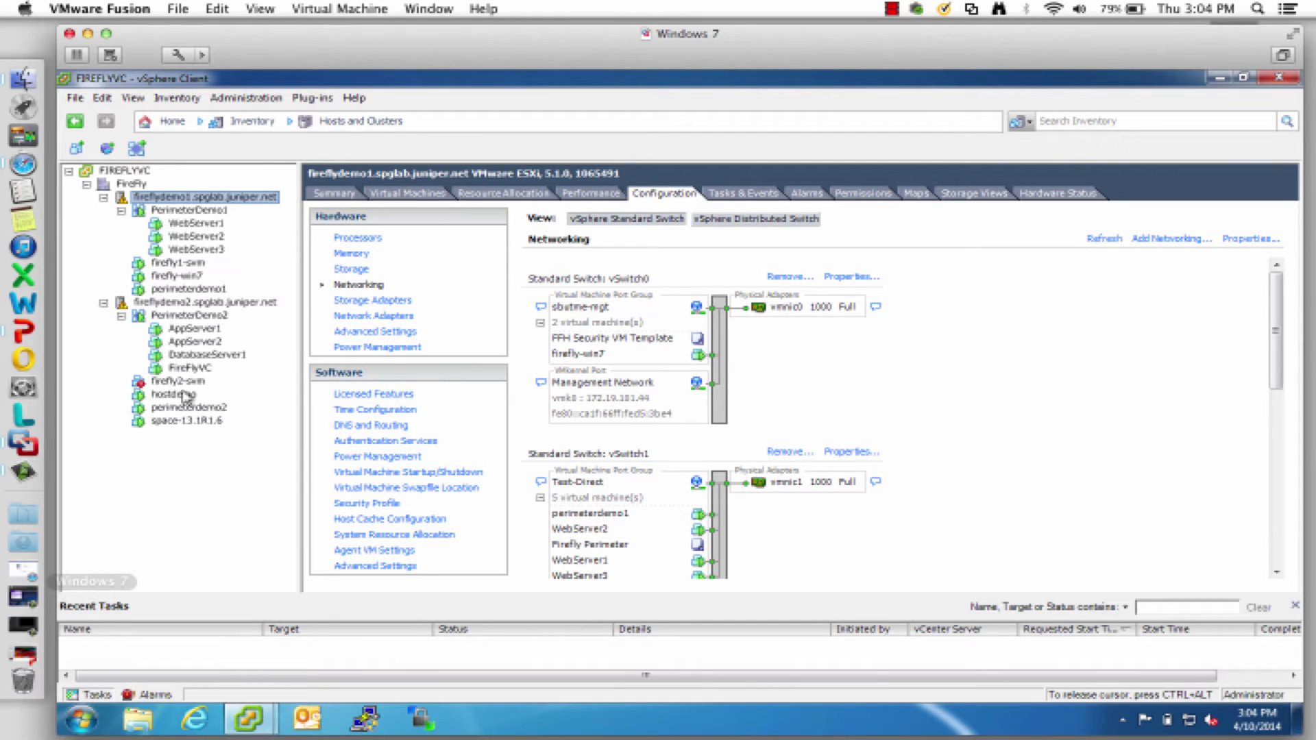
{"action": "left_click", "coordinate": [178, 394]}
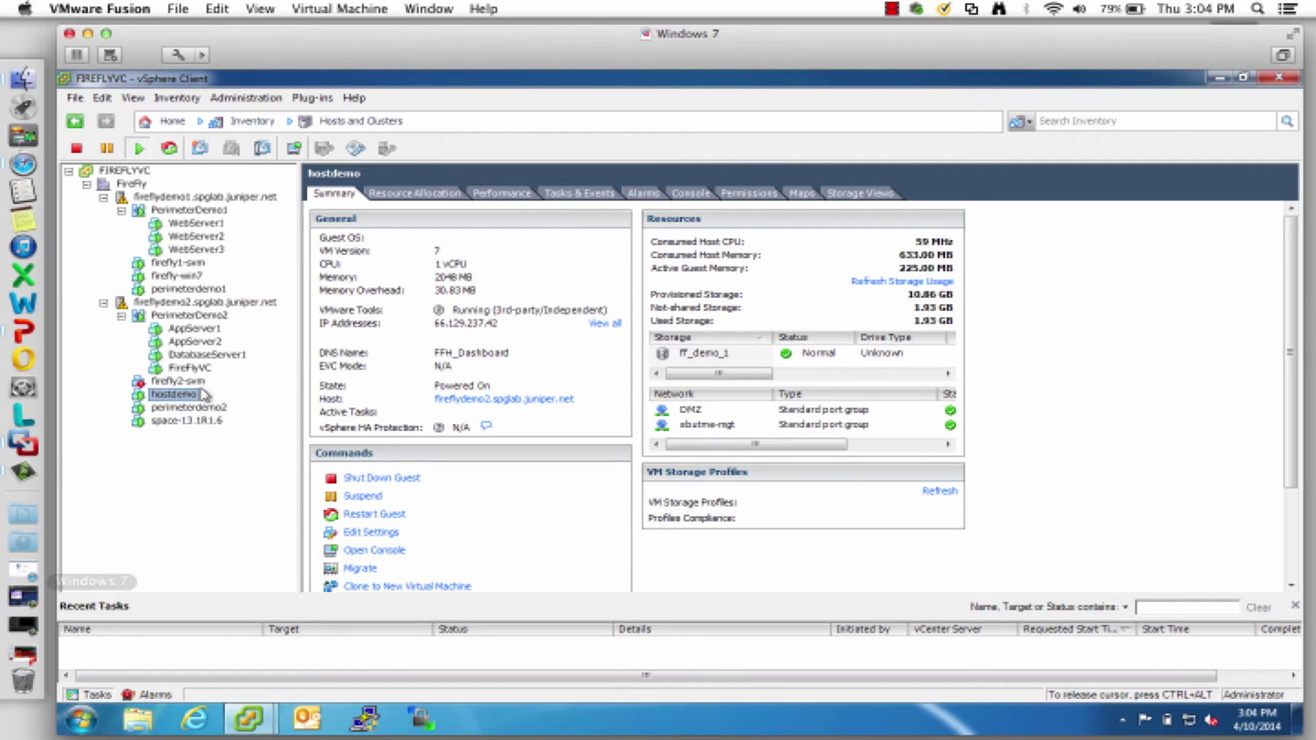
- Review the summaries of the firefly1-svm and firefly2-svm security VMs, finishing on firefly1-svm with the fireflydemo2 host collapsed
{"action": "double_click", "coordinate": [126, 303]}
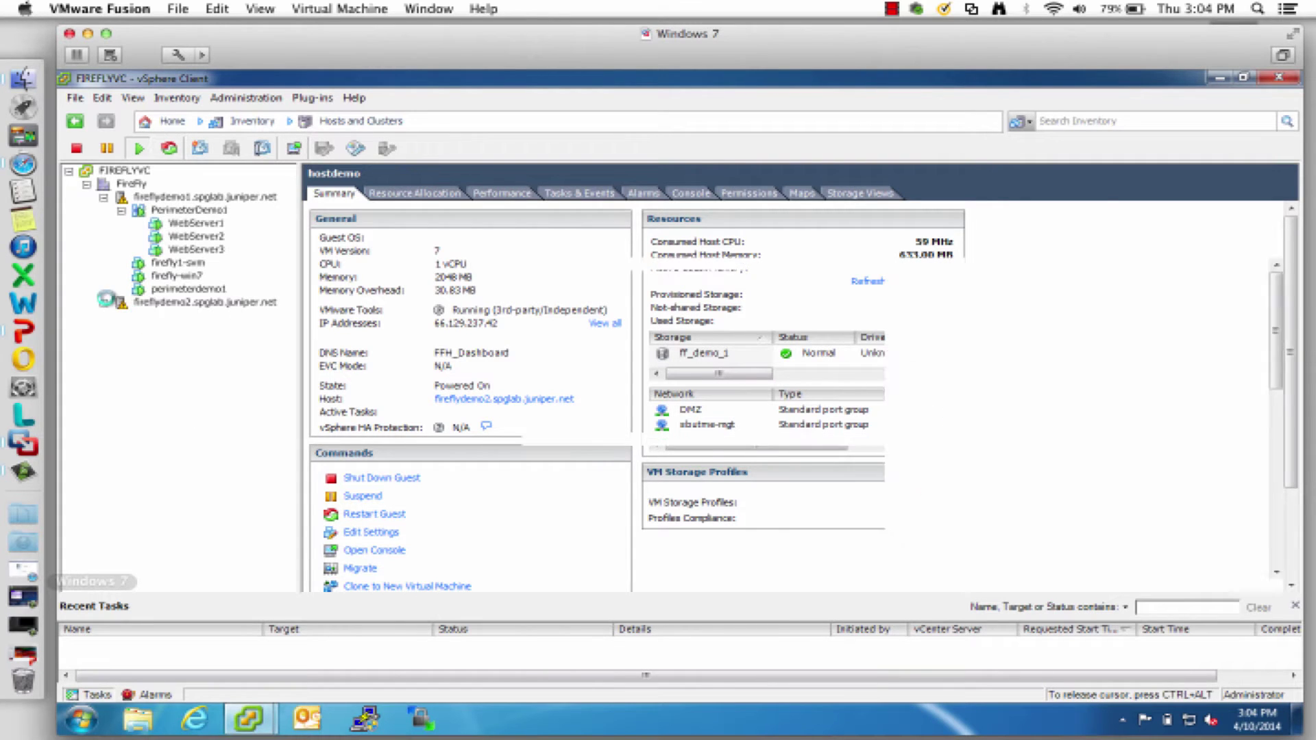
{"action": "left_click", "coordinate": [184, 263]}
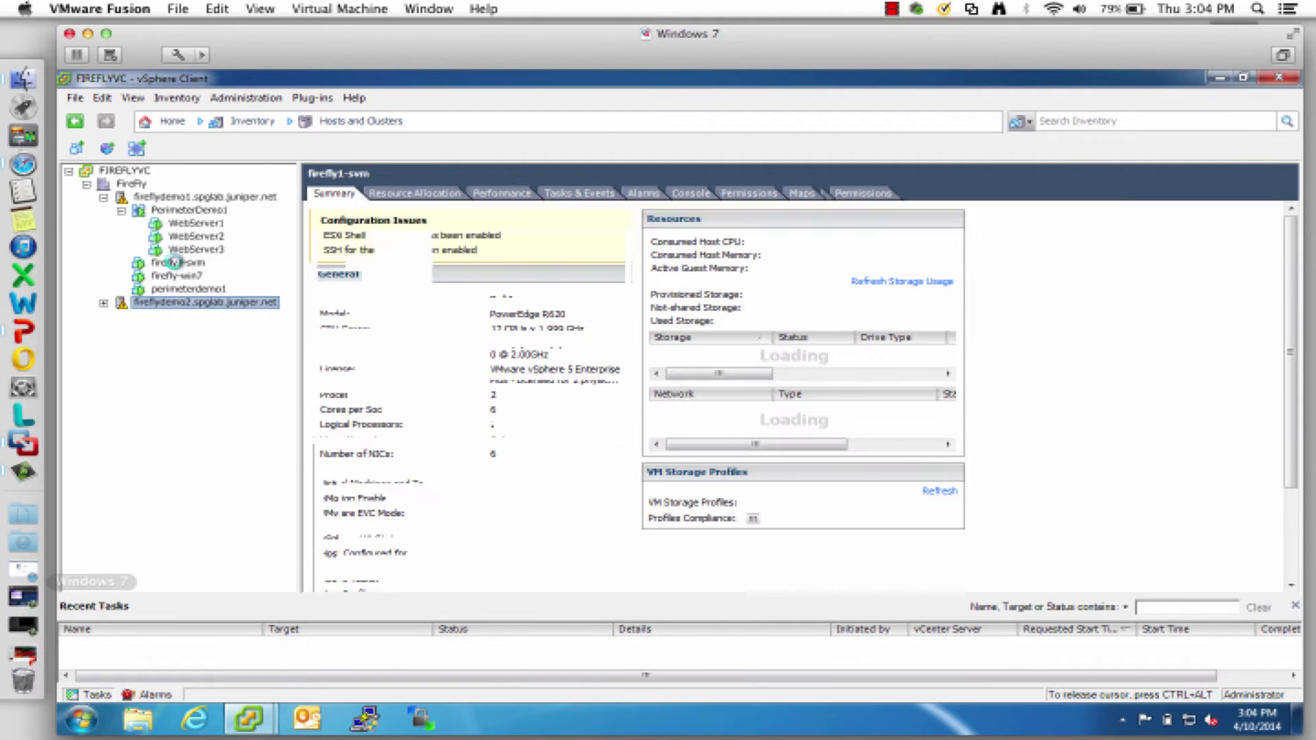
{"action": "left_click", "coordinate": [103, 302]}
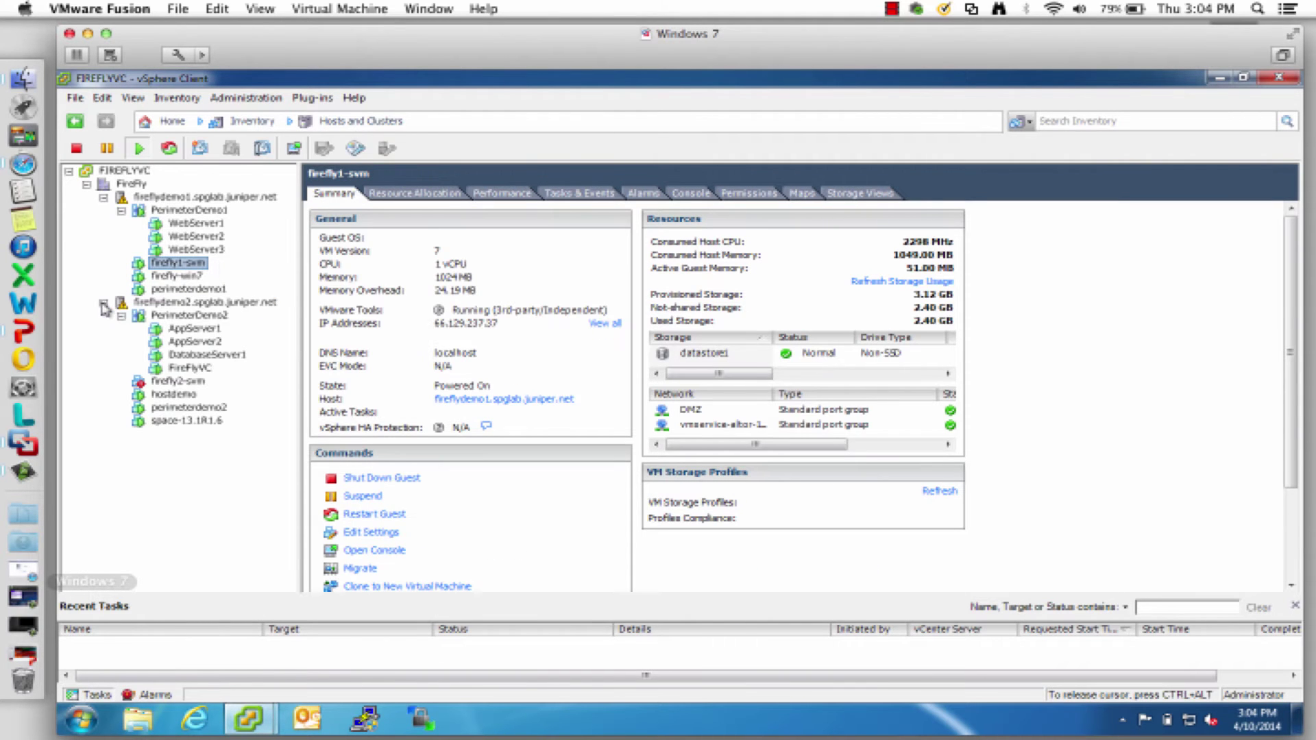
{"action": "left_click", "coordinate": [191, 382]}
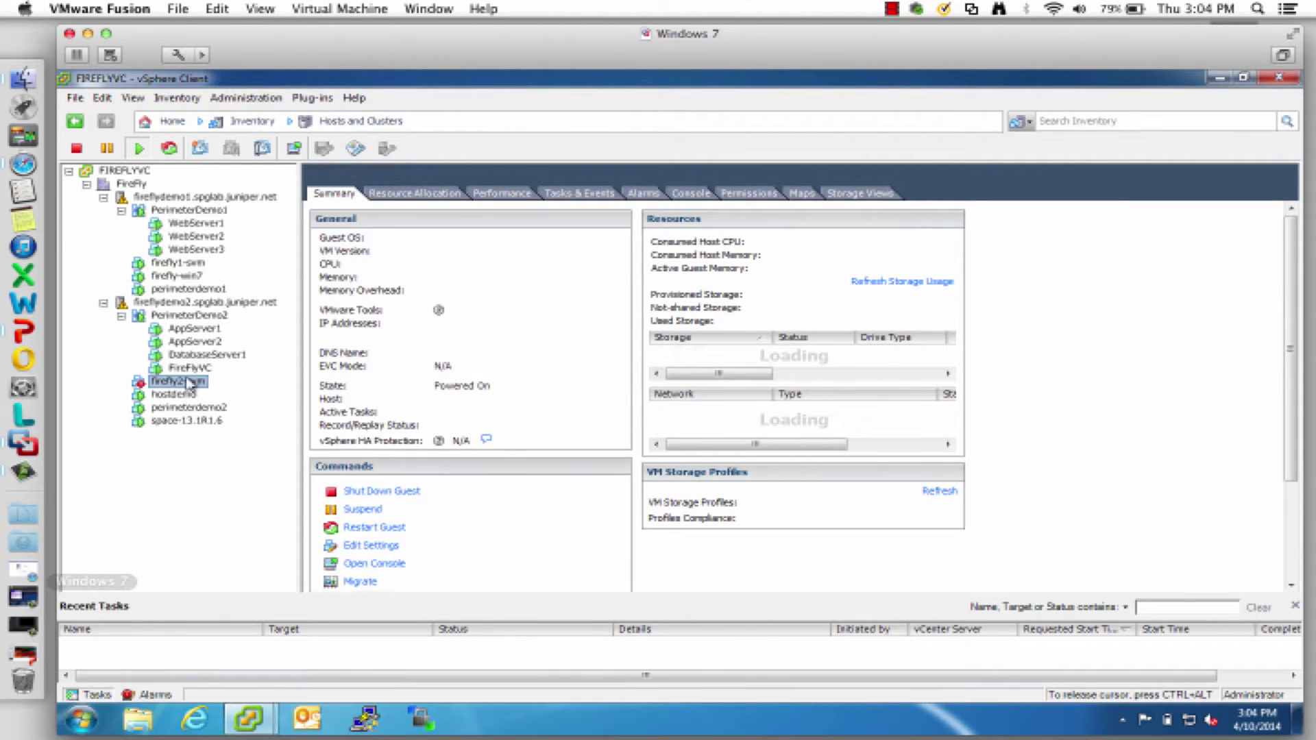
{"action": "left_click", "coordinate": [103, 302]}
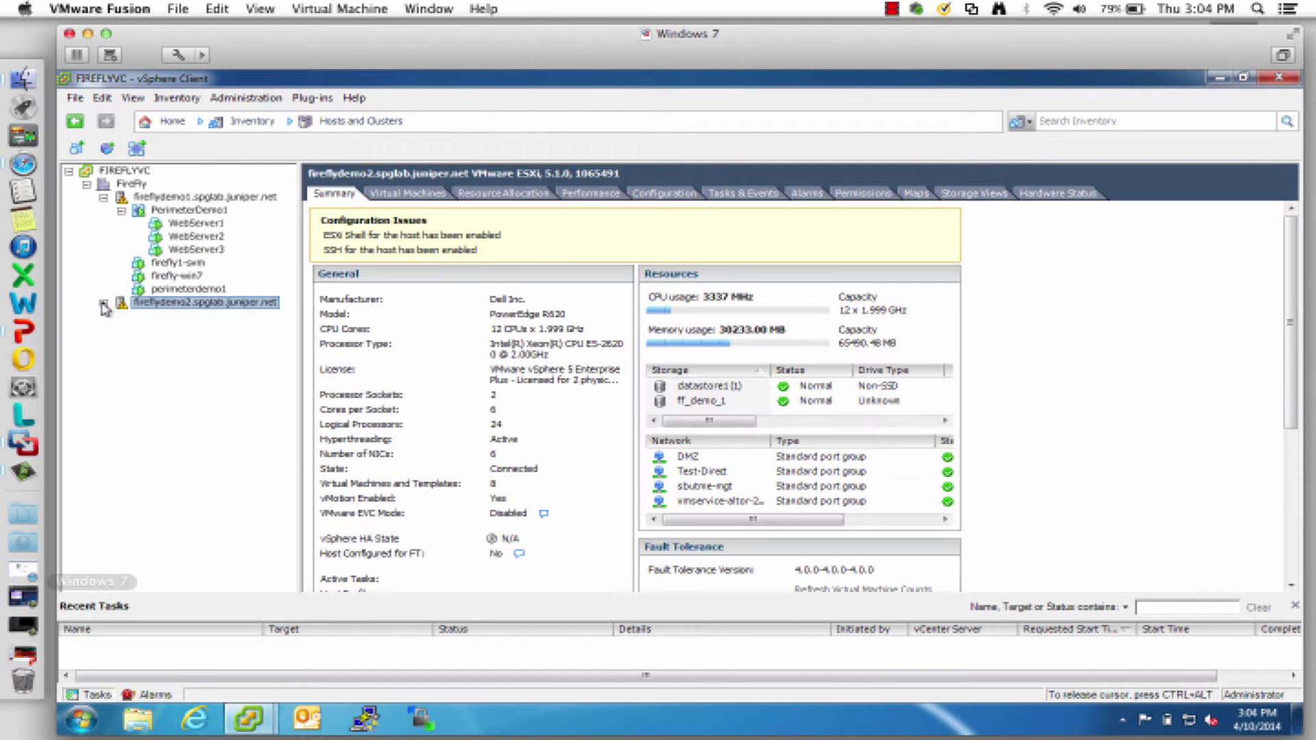
{"action": "left_click", "coordinate": [198, 263]}
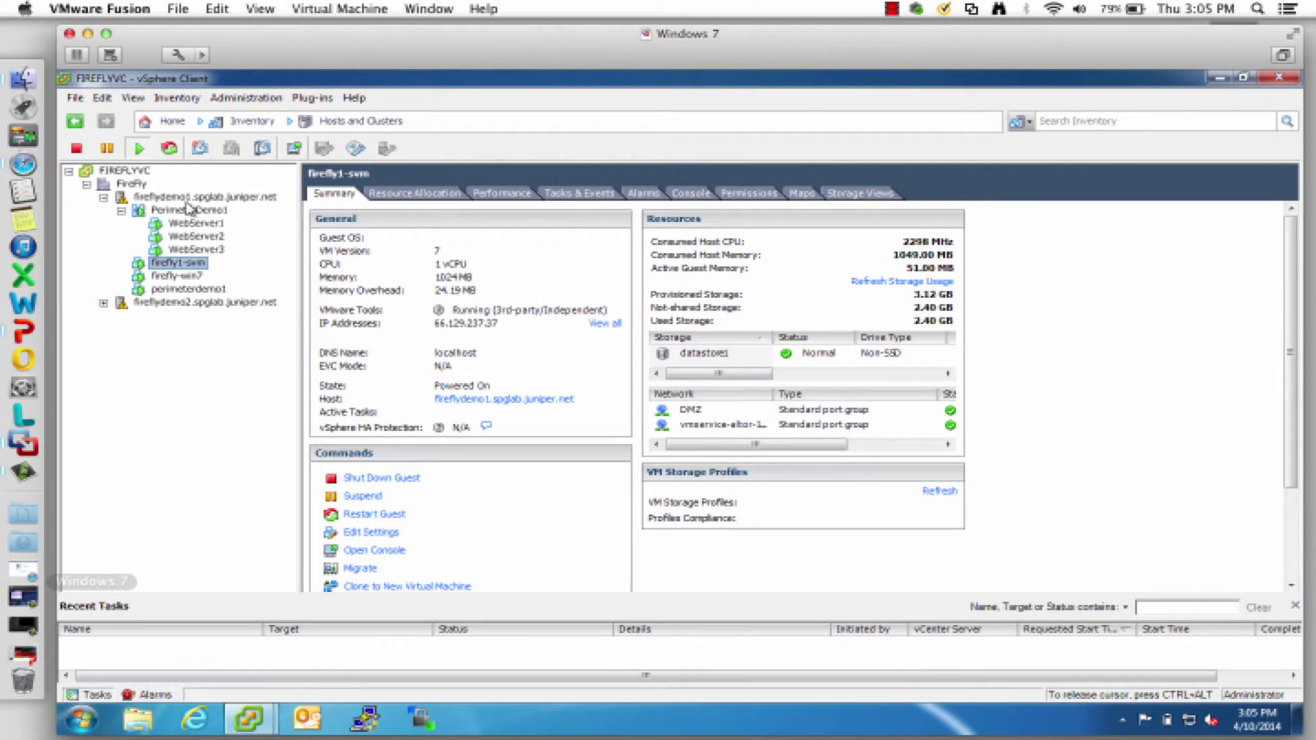
- Examine the networking configuration of the fireflydemo1.spglab.juniper.net host down to the vmservice-vswitch and vSwitch4 standard switches
{"action": "left_click", "coordinate": [201, 197]}
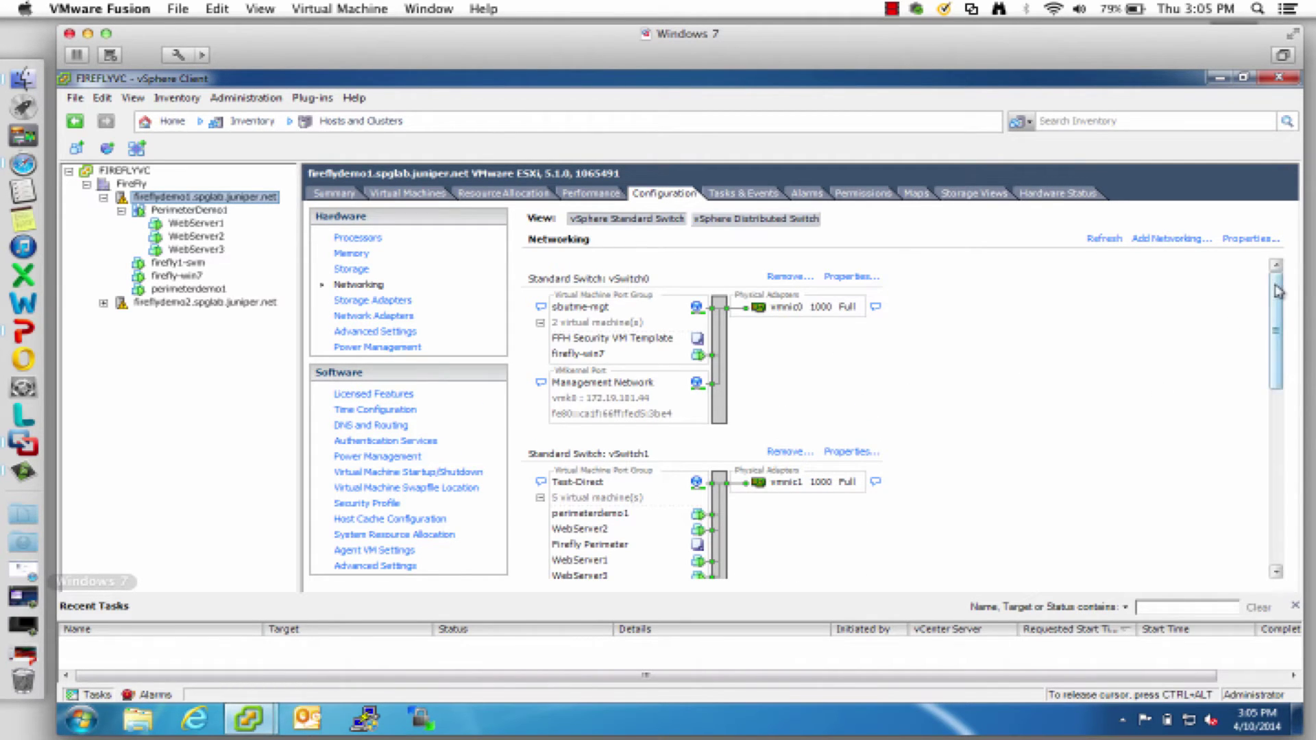
{"action": "left_click_drag", "start_coordinate": [1276, 281], "coordinate": [1279, 506]}
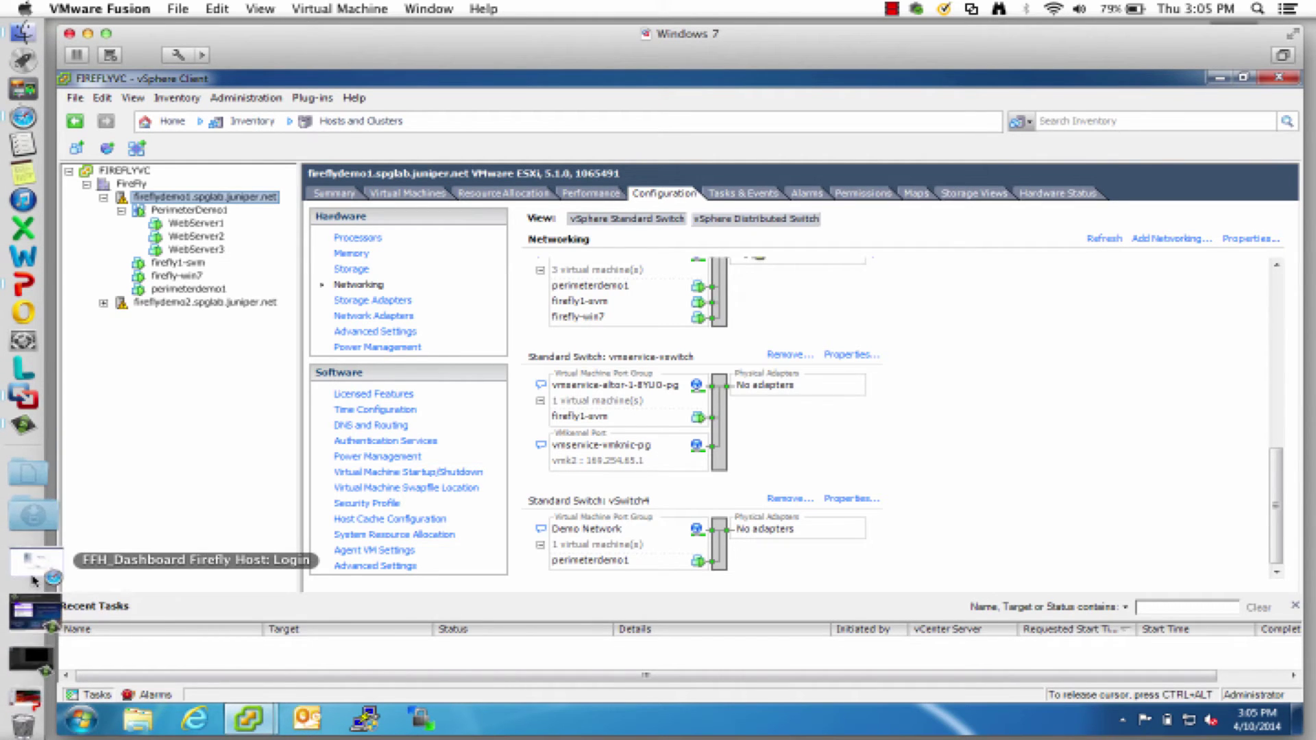
- Switch to the Firefly Host Dashboard login page in Safari and log in by entering the admin account's password
{"action": "left_click", "coordinate": [88, 35]}
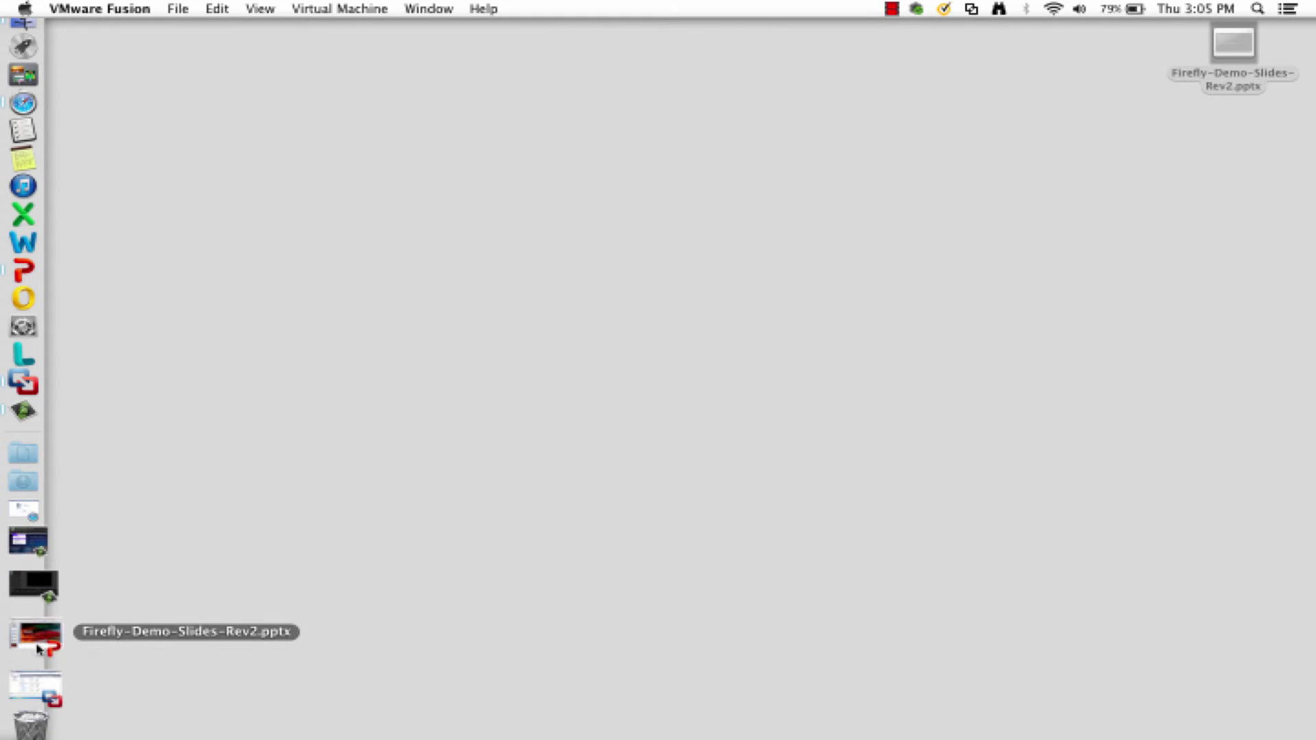
{"action": "left_click", "coordinate": [31, 546]}
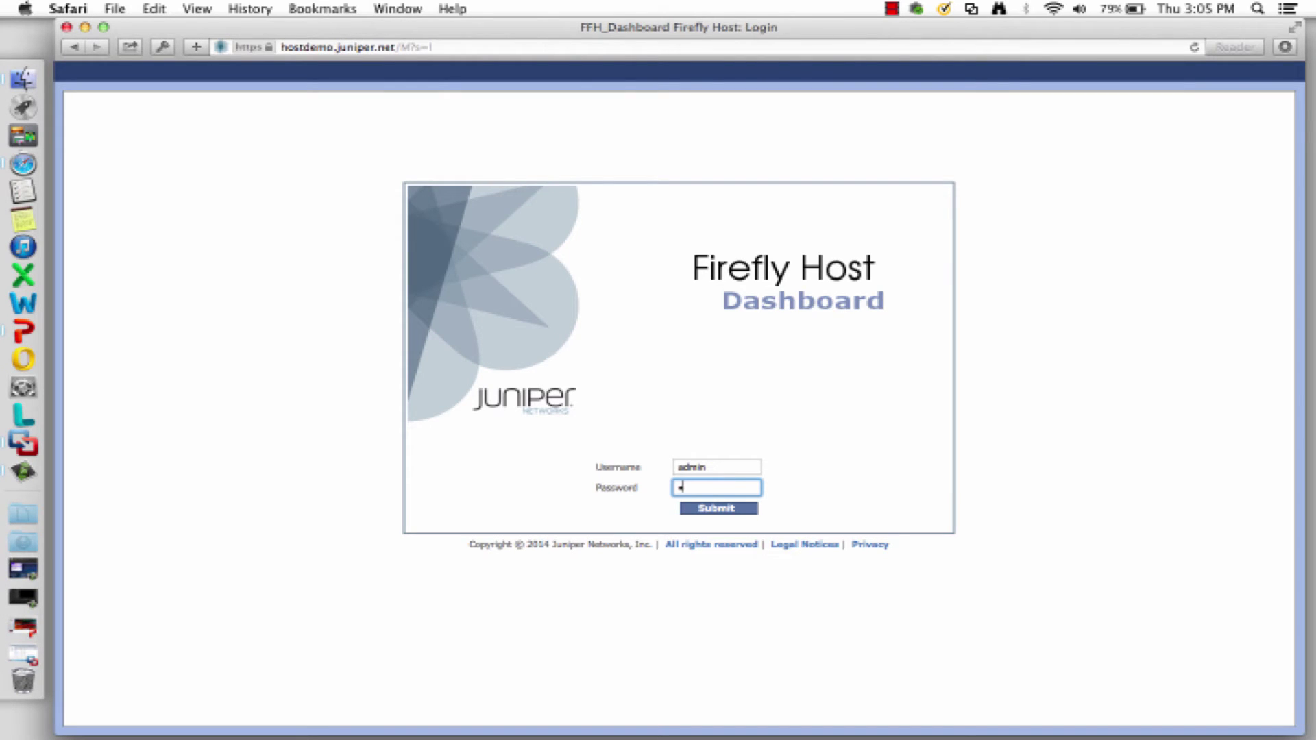
{"action": "key", "text": "Return"}
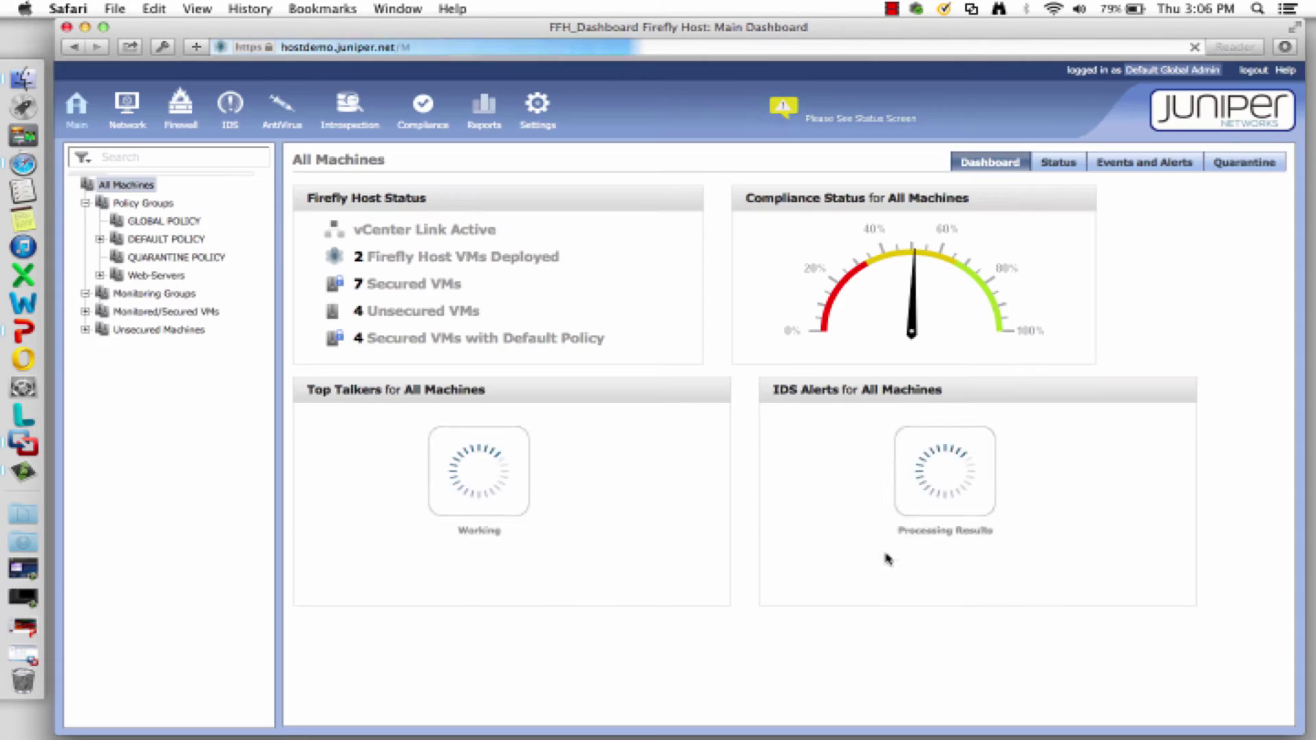
- Show the vCenter Integration settings and examine the vCenter server address
{"action": "left_click", "coordinate": [537, 111]}
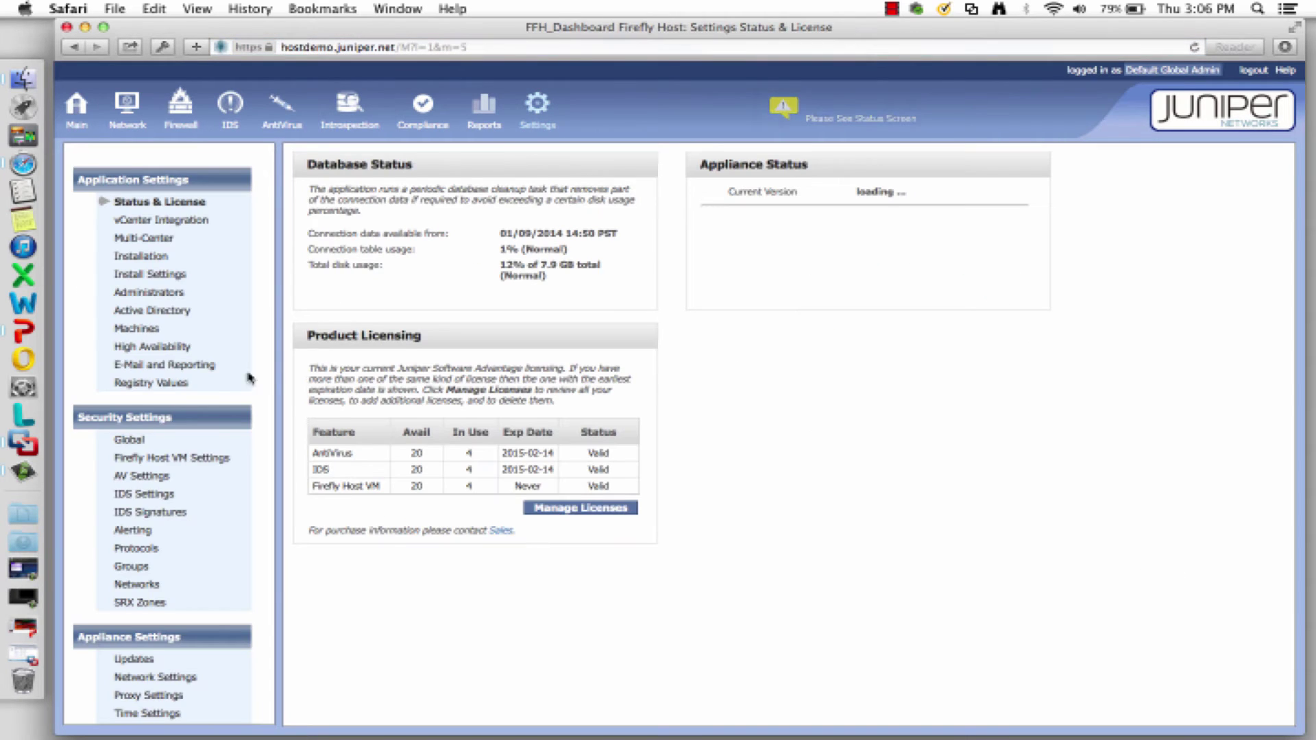
{"action": "left_click", "coordinate": [155, 257]}
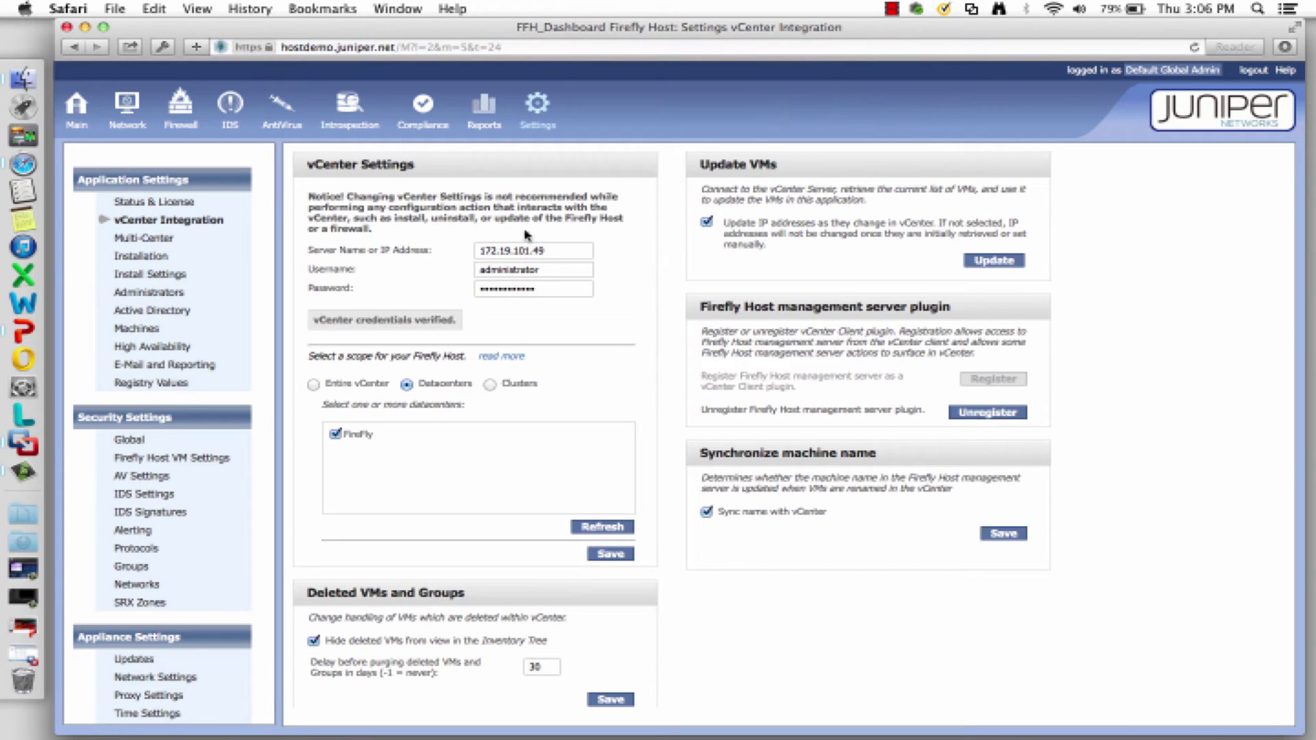
{"action": "left_click_drag", "start_coordinate": [563, 253], "coordinate": [481, 253]}
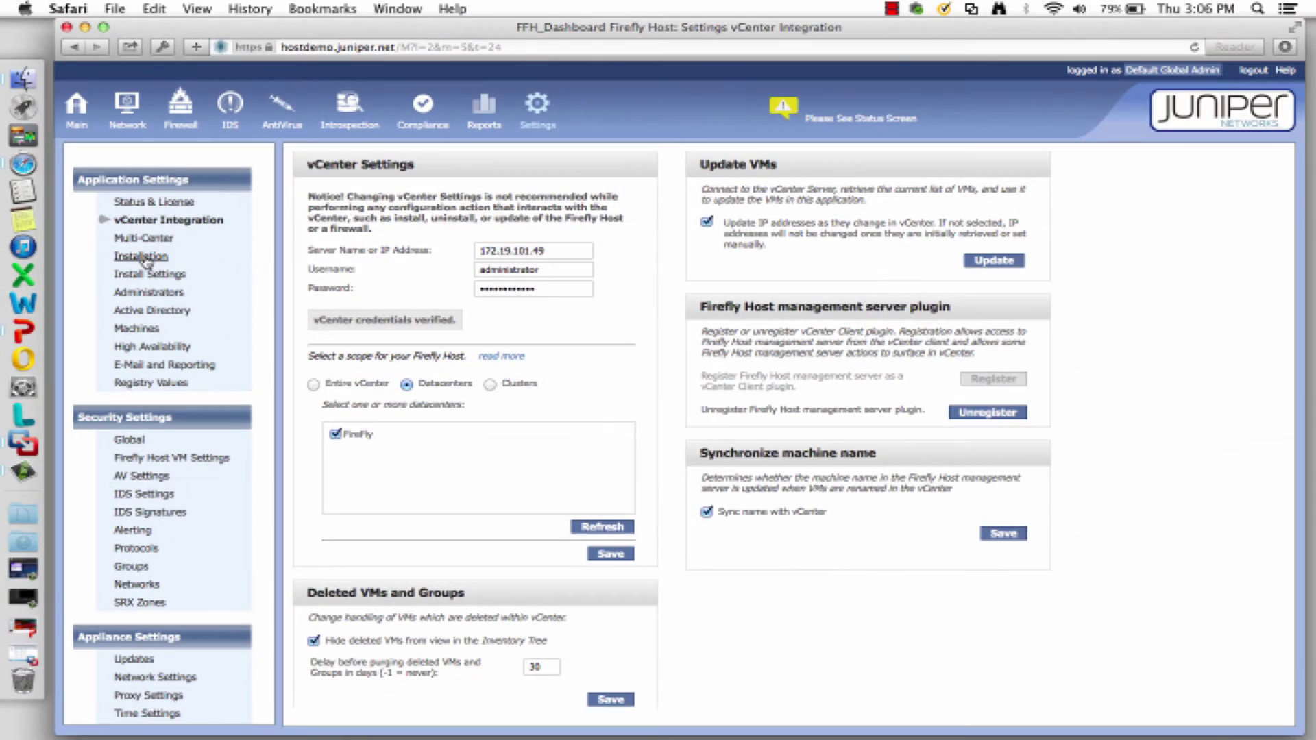
- Examine the unsecured and secured port groups of fireflydemo1 in the Installation settings, leaving WebServer1 unselected
{"action": "left_click", "coordinate": [145, 256]}
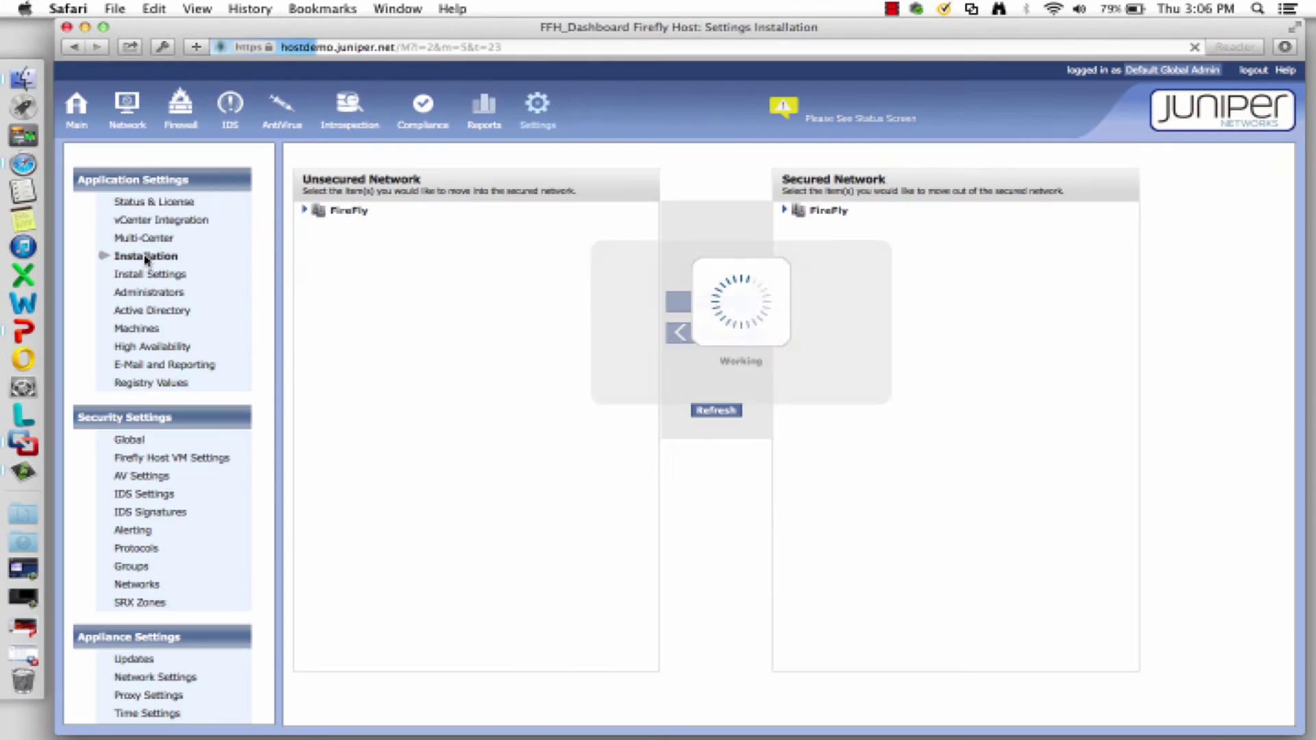
{"action": "left_click", "coordinate": [349, 214]}
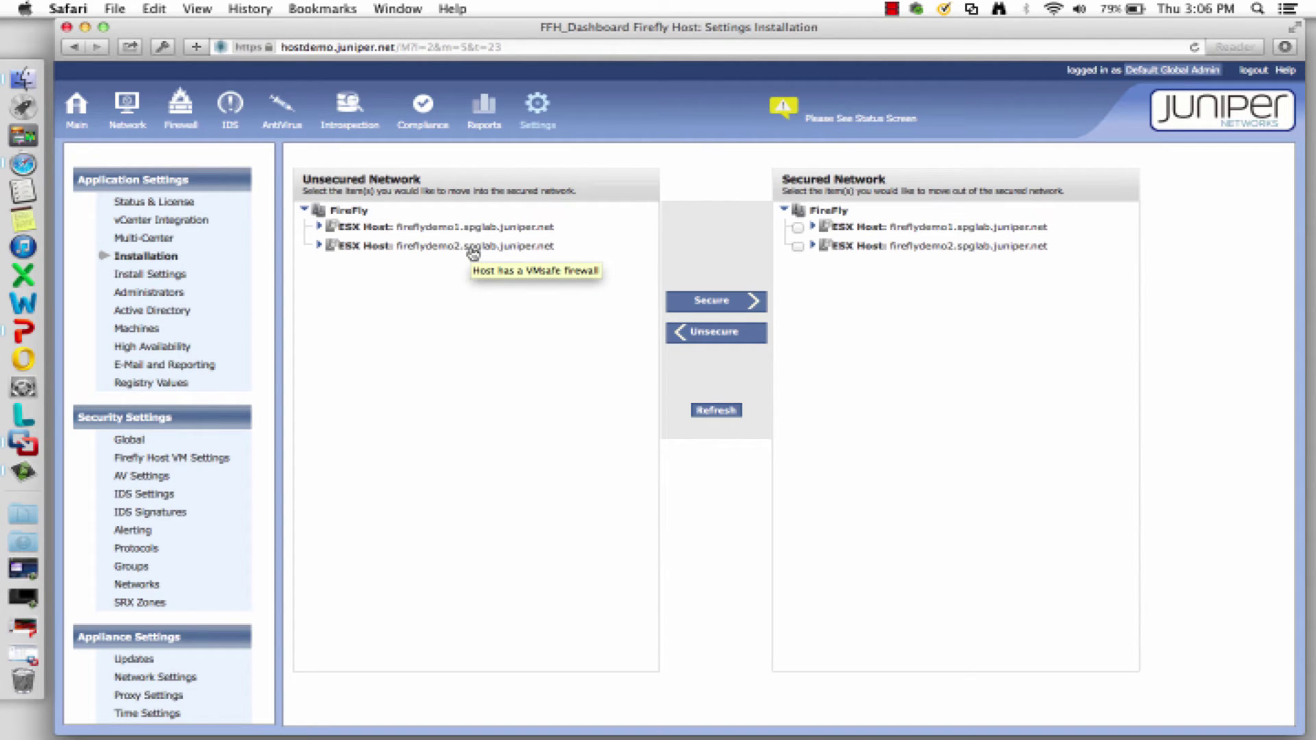
{"action": "left_click", "coordinate": [473, 251]}
{"action": "left_click", "coordinate": [466, 230]}
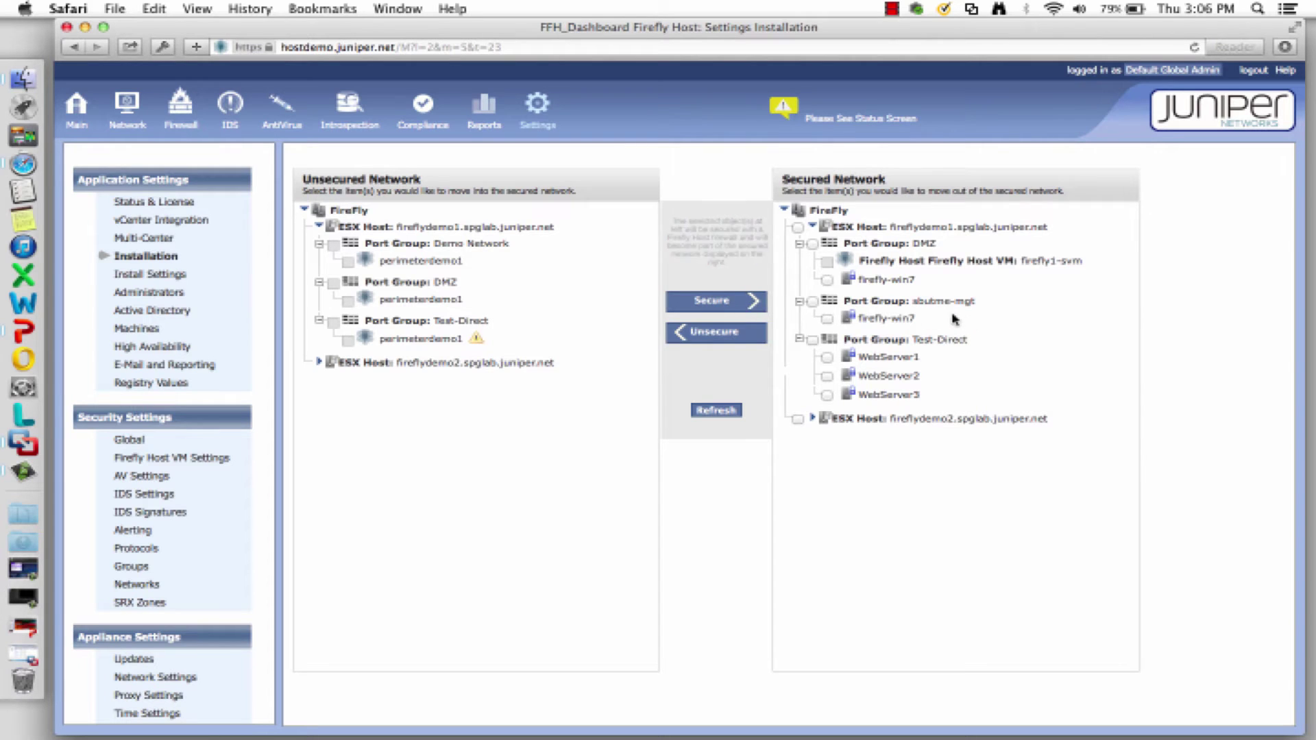
{"action": "left_click", "coordinate": [799, 244]}
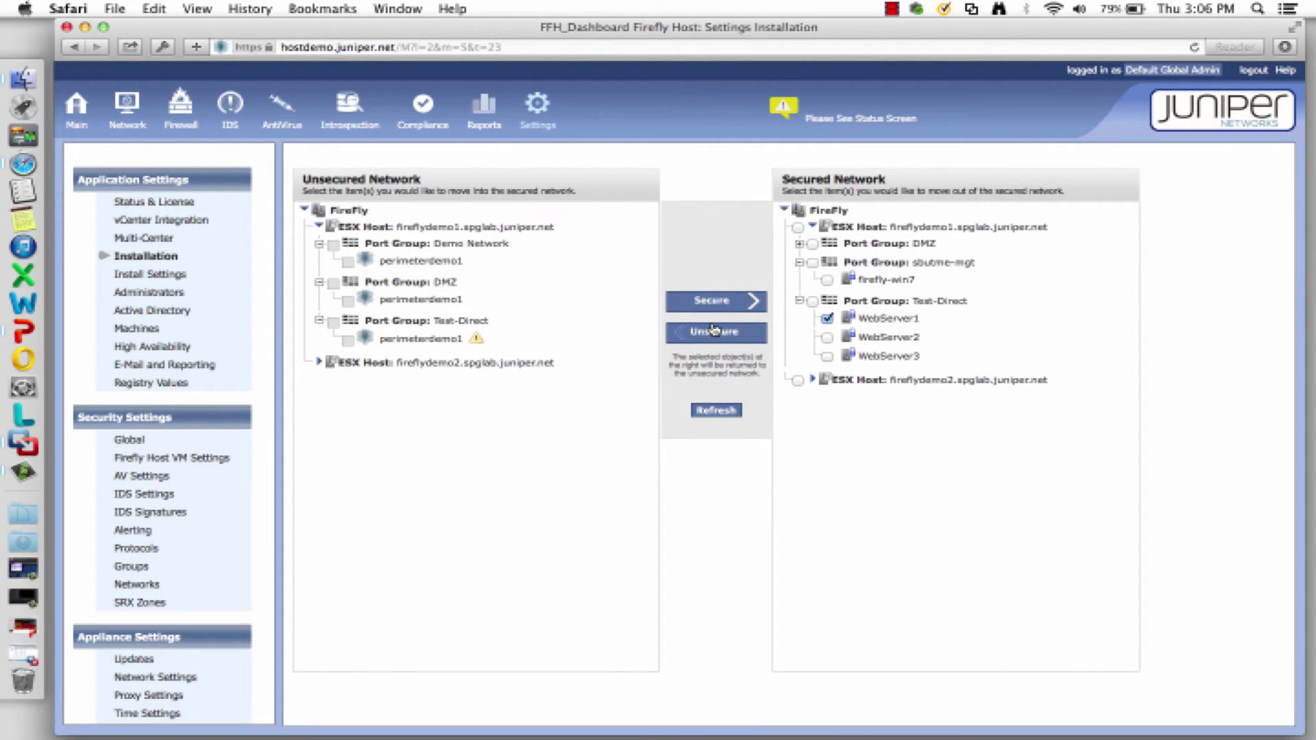
{"action": "left_click", "coordinate": [828, 320]}
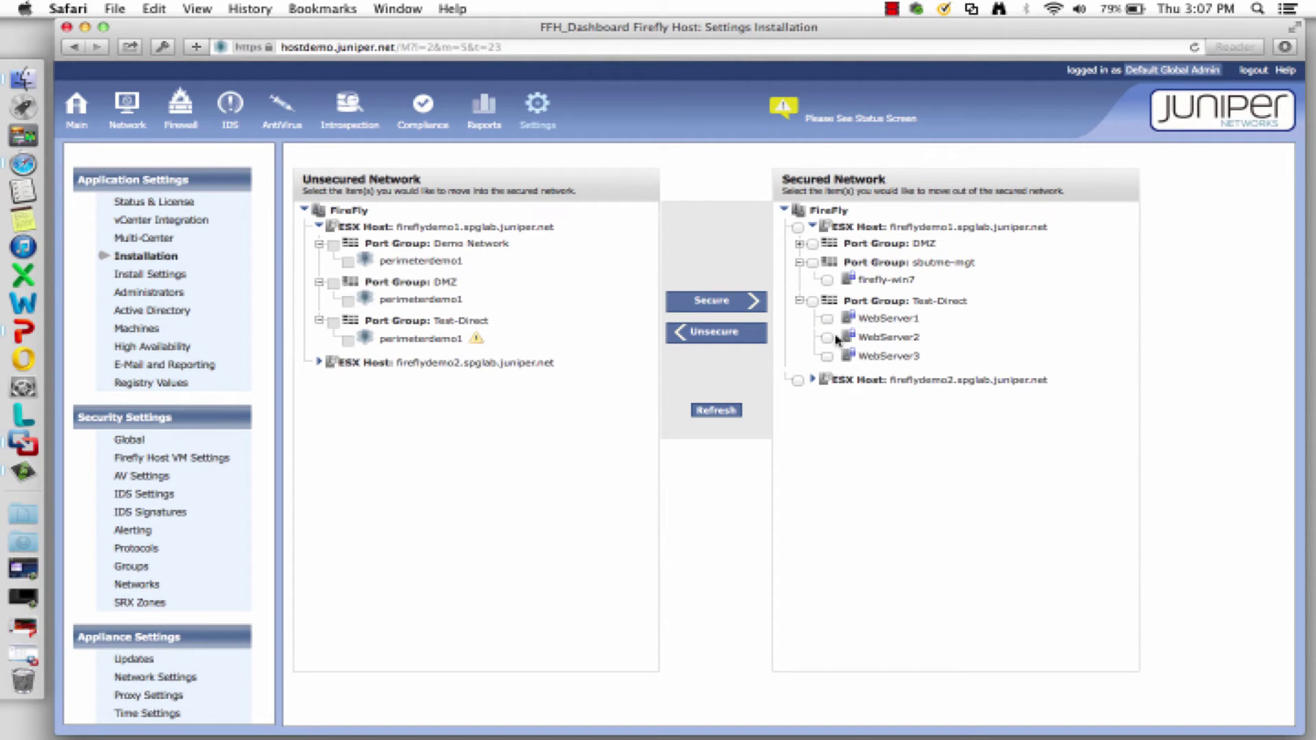
- Review the main dashboard for all machines, its events and alerts, and the list of quarantined VMs
{"action": "left_click", "coordinate": [77, 106]}
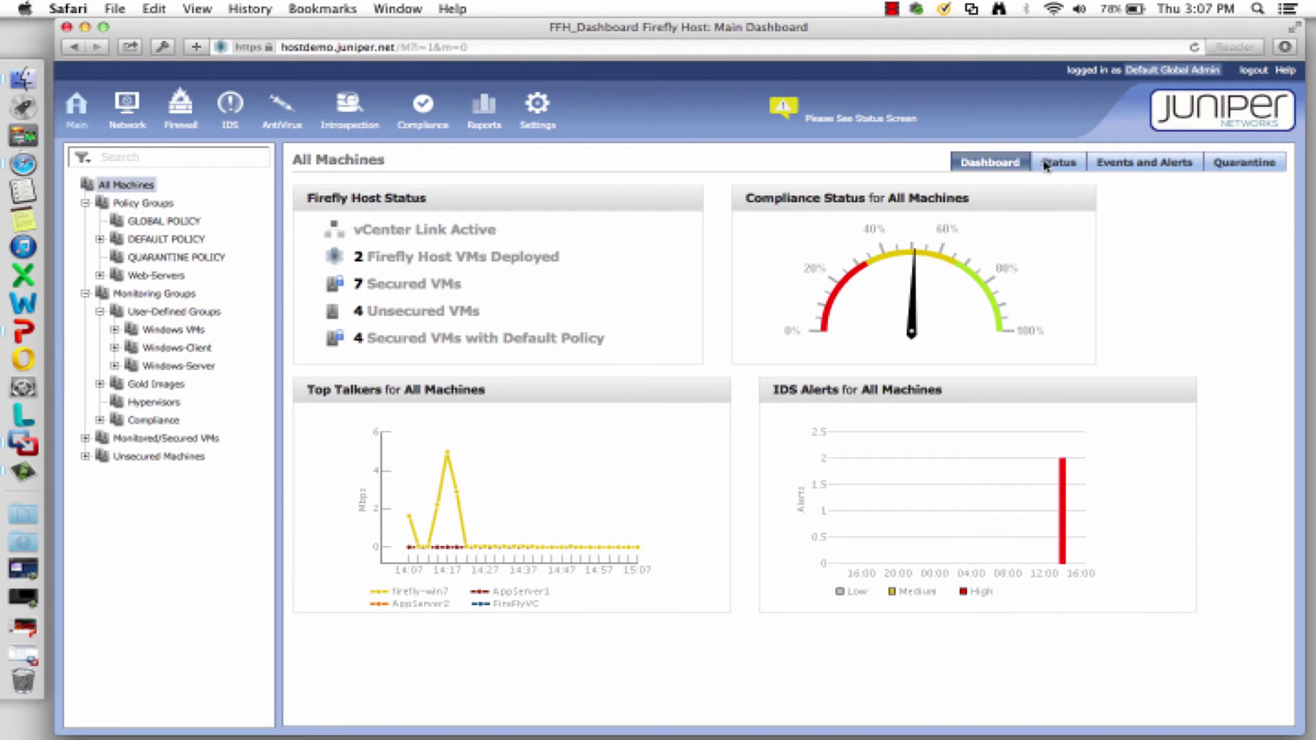
{"action": "left_click", "coordinate": [1138, 165]}
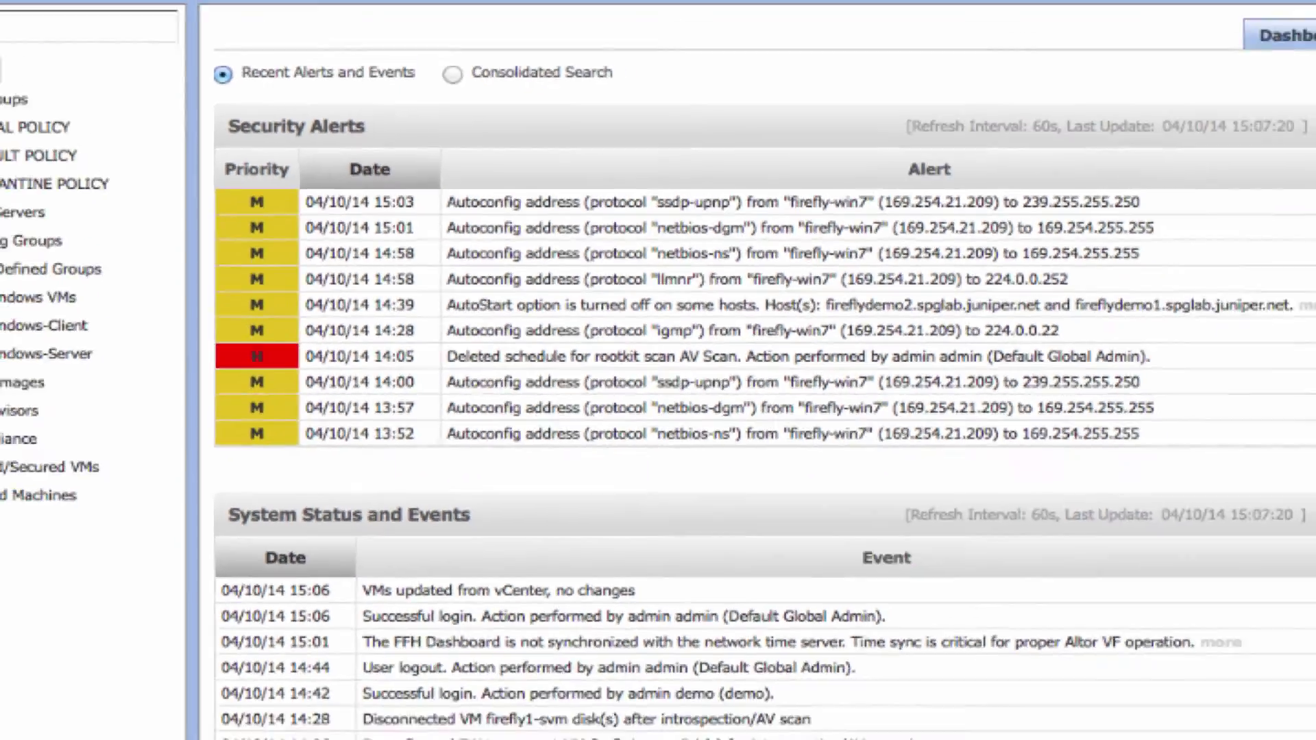
{"action": "left_click", "coordinate": [1252, 164]}
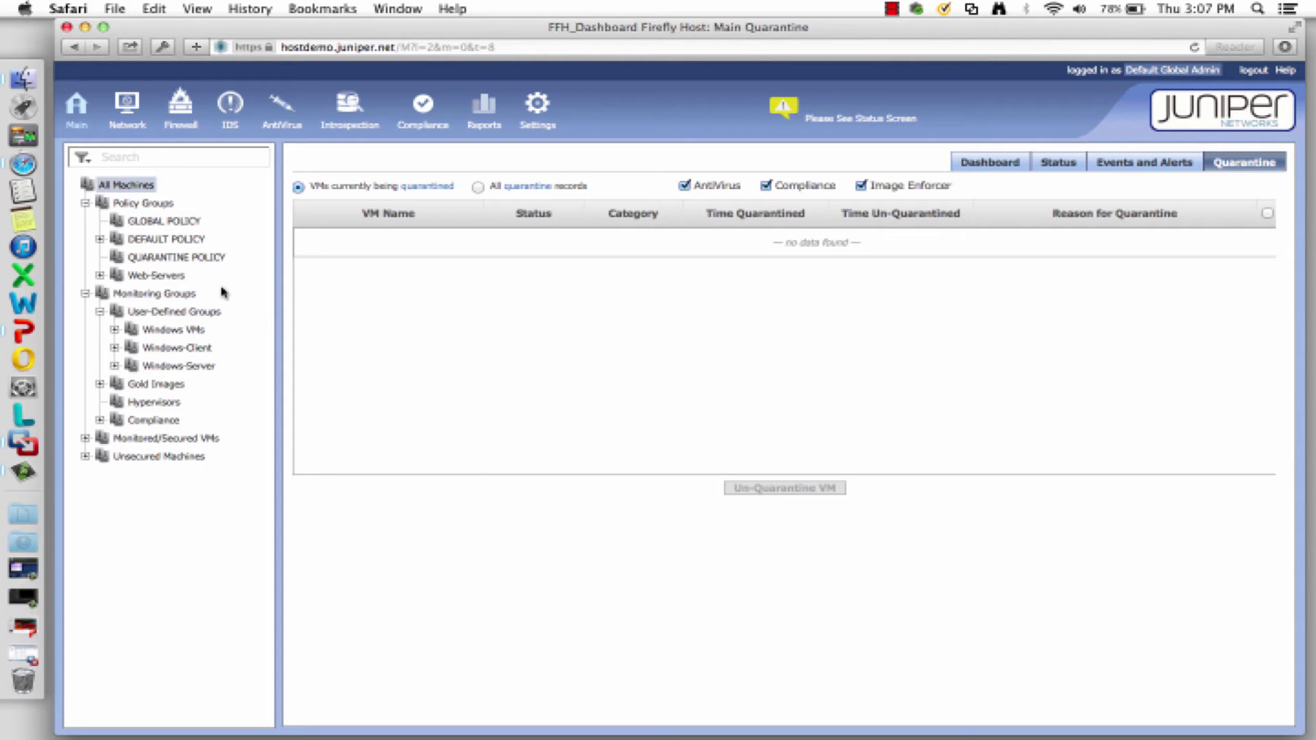
- Show the firewall rules of the QUARANTINE POLICY group and examine its inbound and outbound rules
{"action": "left_click", "coordinate": [177, 260]}
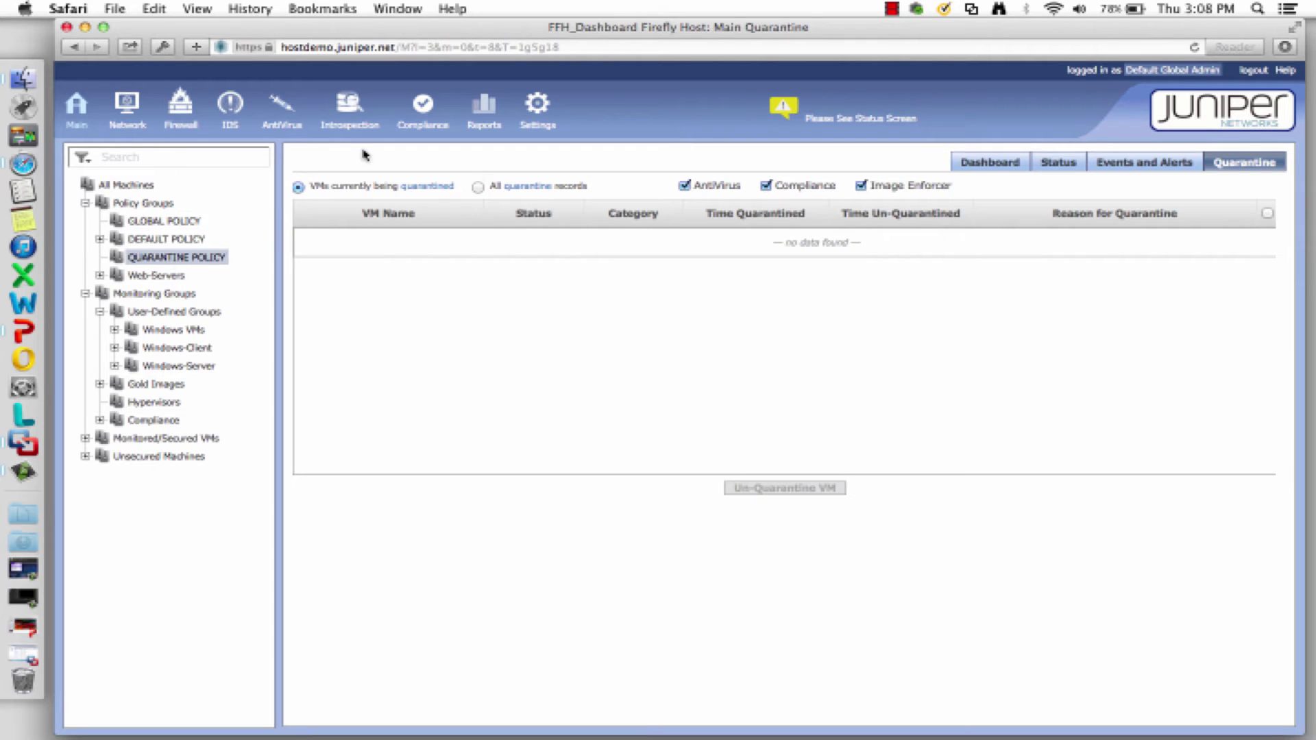
{"action": "left_click", "coordinate": [171, 94]}
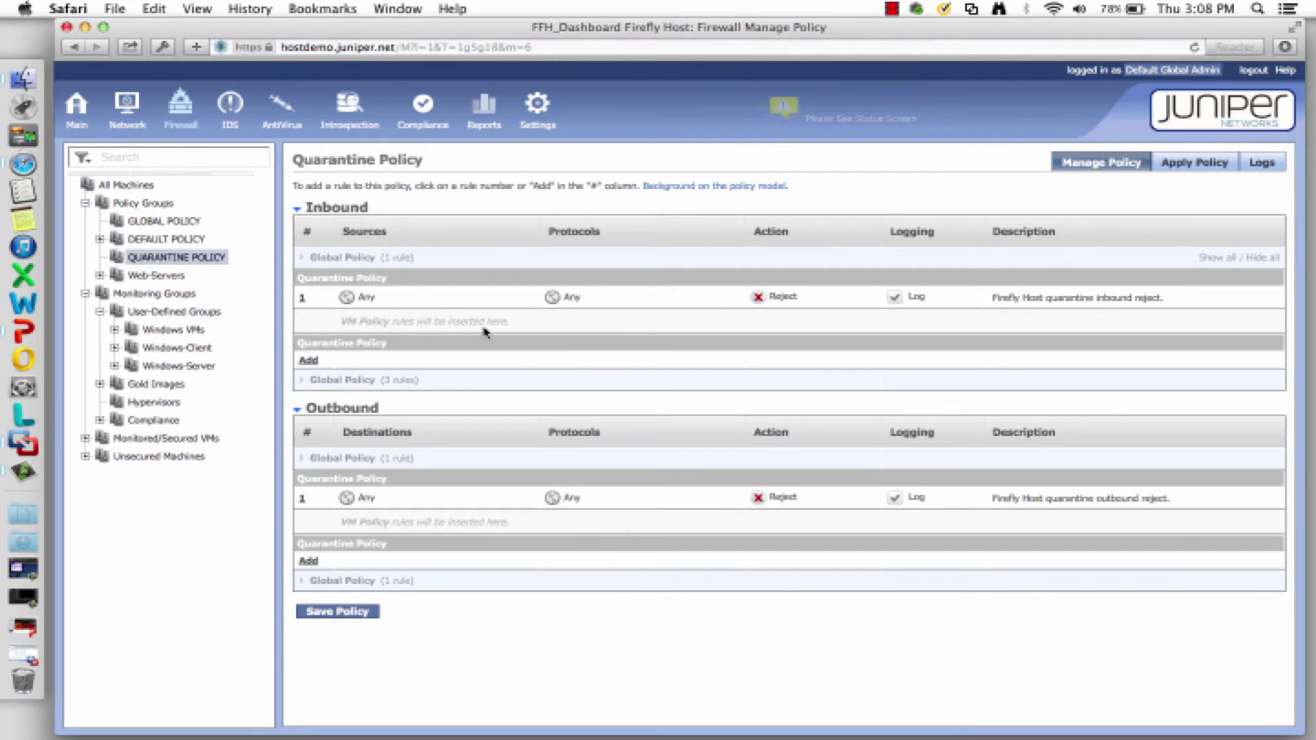
{"action": "left_click", "coordinate": [111, 185]}
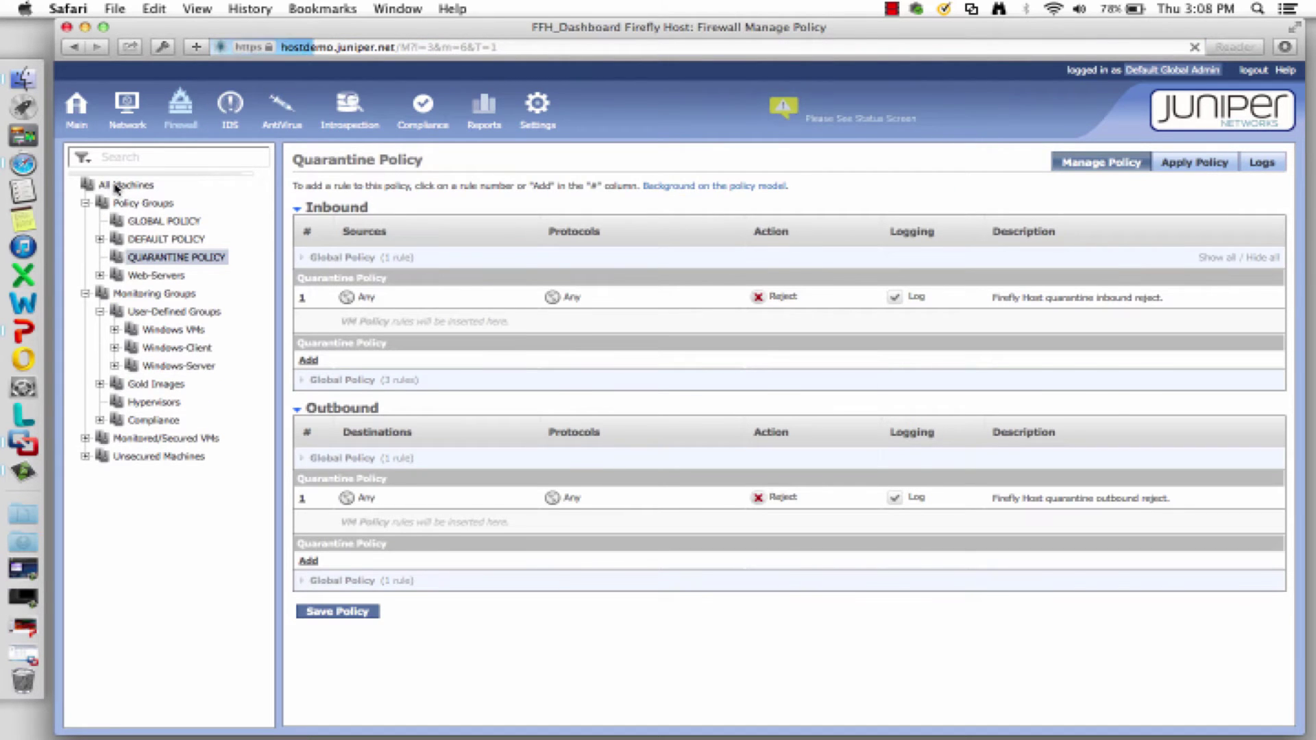
{"action": "left_click", "coordinate": [171, 258]}
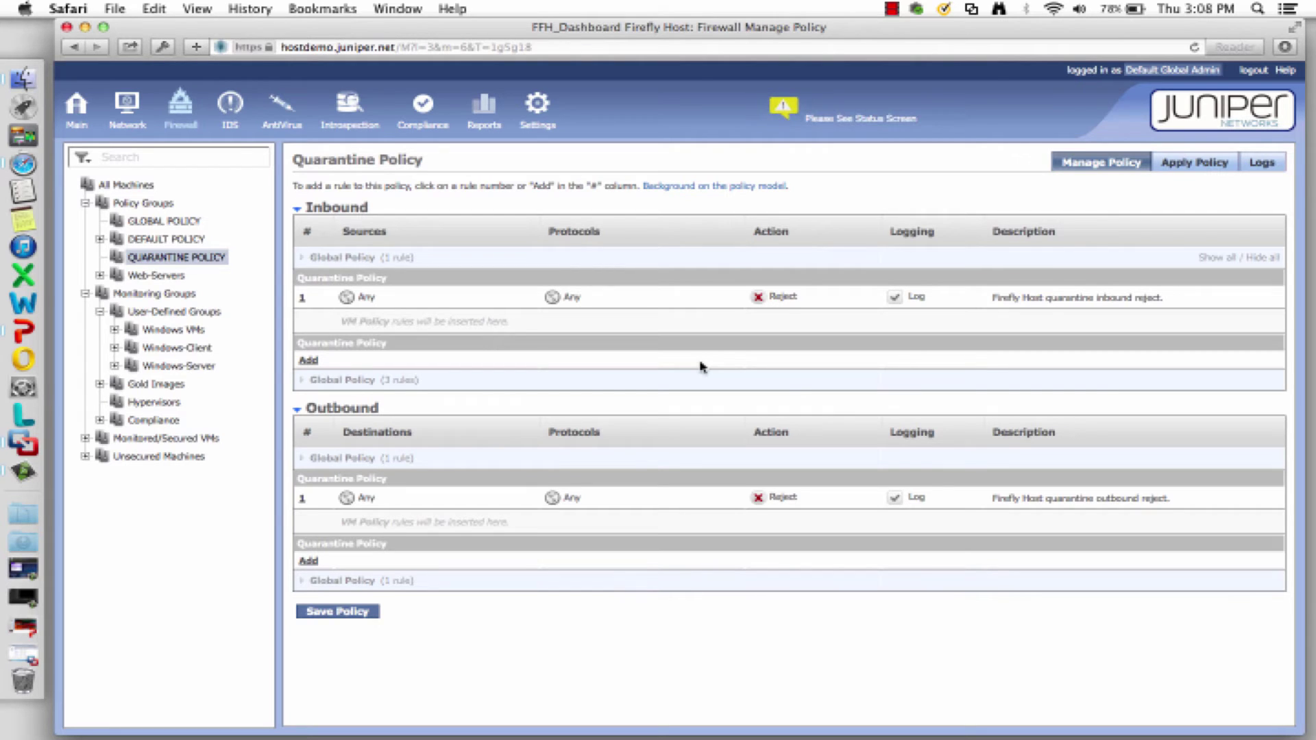
- Show the network traffic summary for All Machines and inspect the protocols used by each machine
{"action": "left_click", "coordinate": [135, 105]}
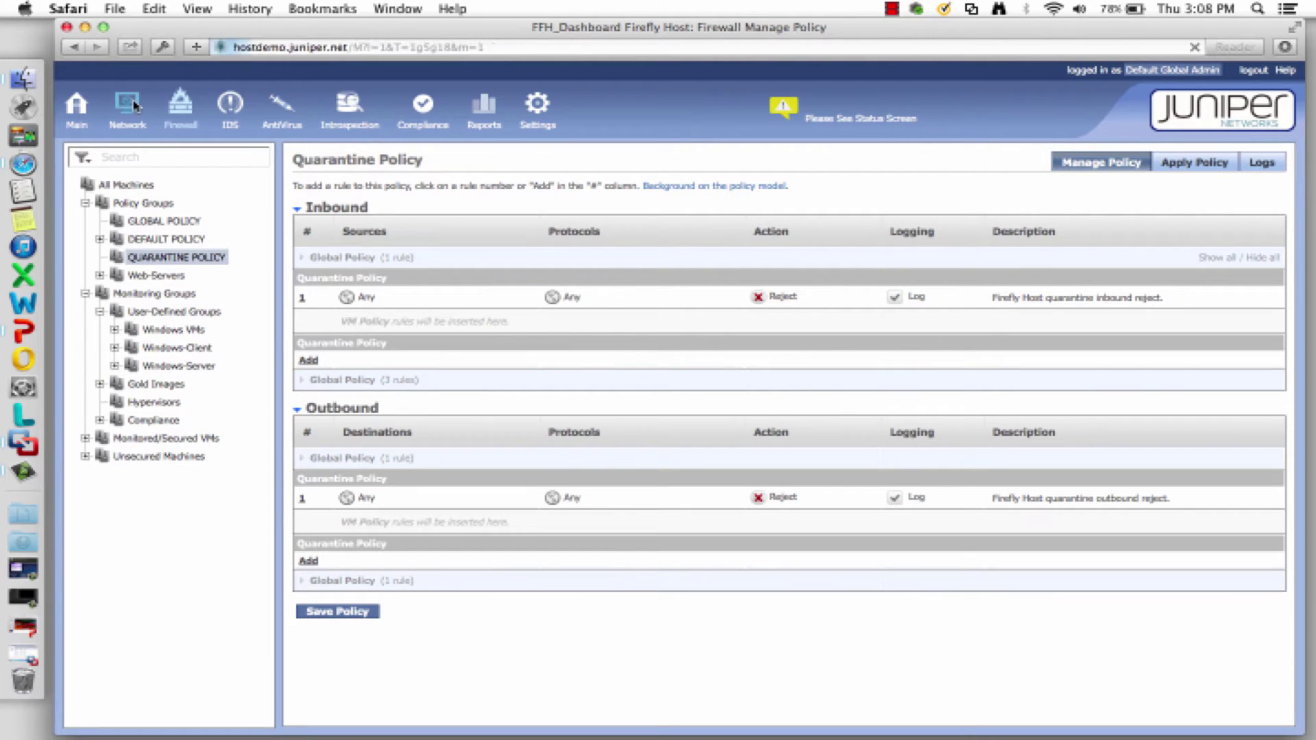
{"action": "left_click", "coordinate": [119, 186]}
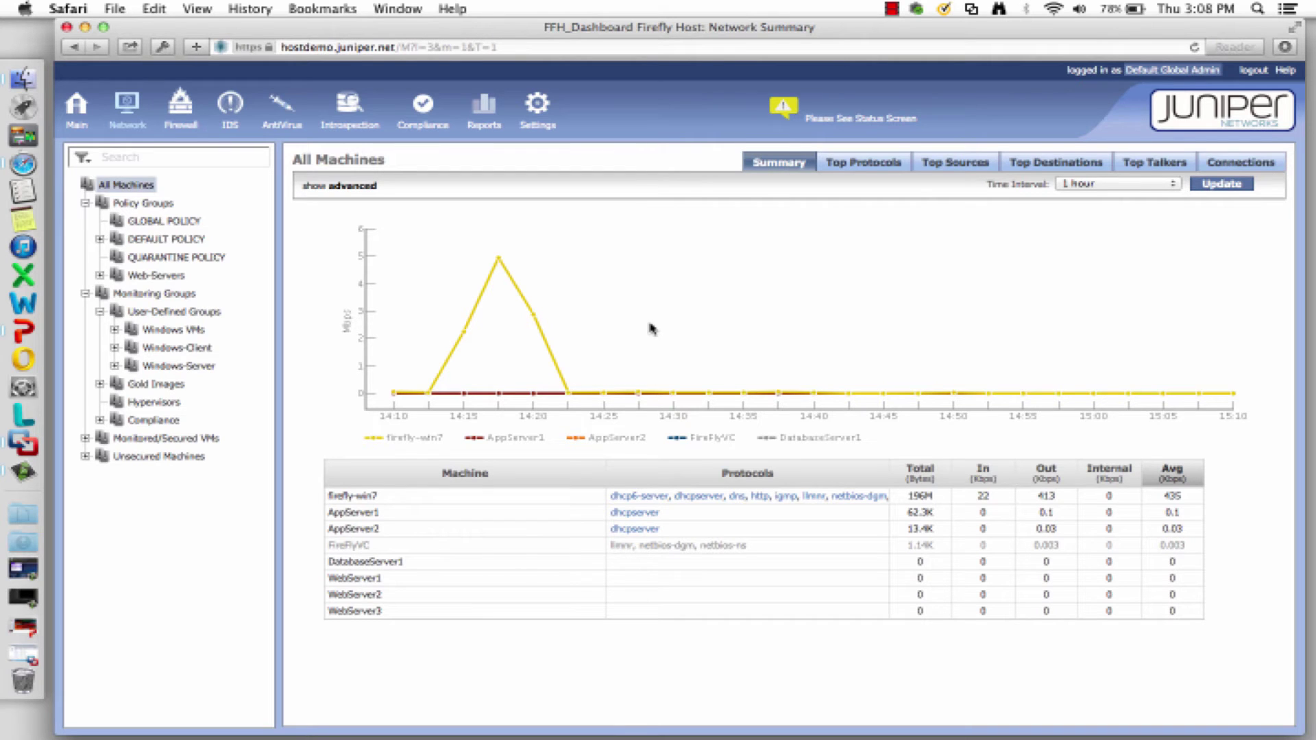
{"action": "mouse_move", "coordinate": [639, 502]}
- Show the network summary of firefly-win7 from the Windows-Client group, and collapse the Monitoring Groups branch
{"action": "left_click", "coordinate": [115, 348]}
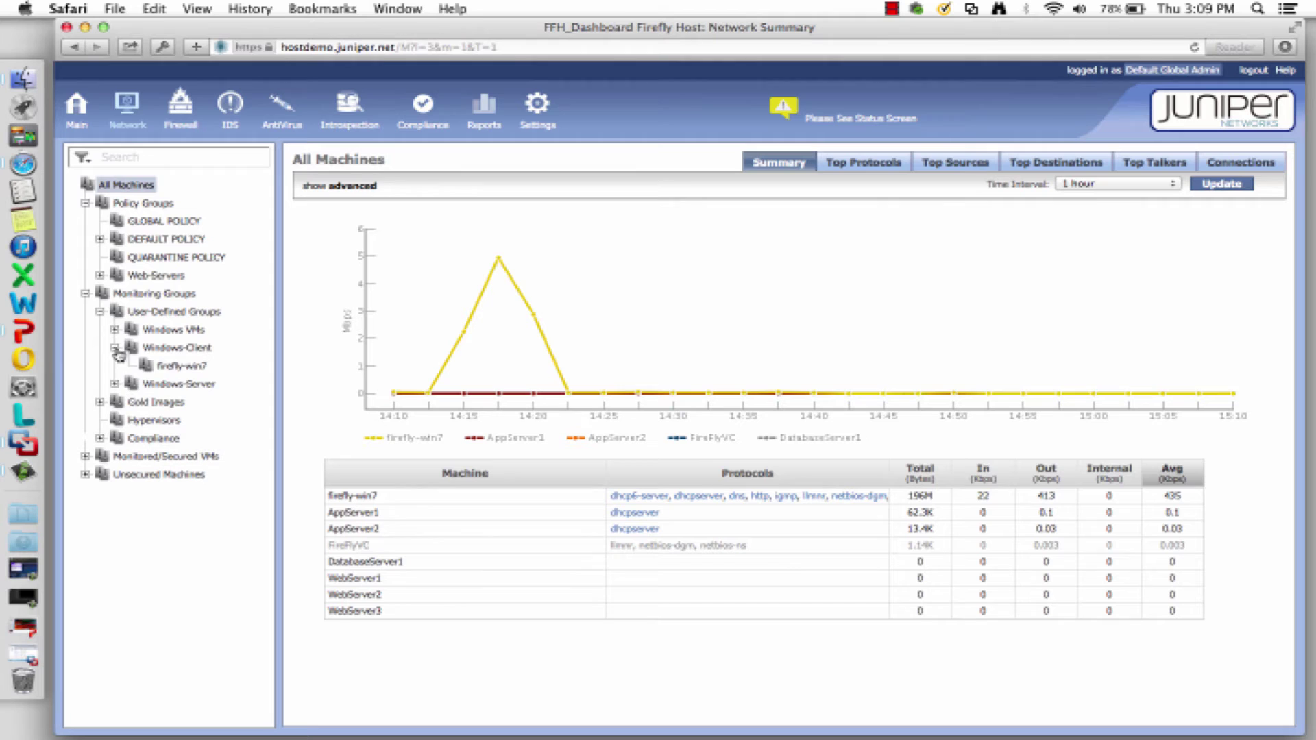
{"action": "left_click", "coordinate": [191, 364]}
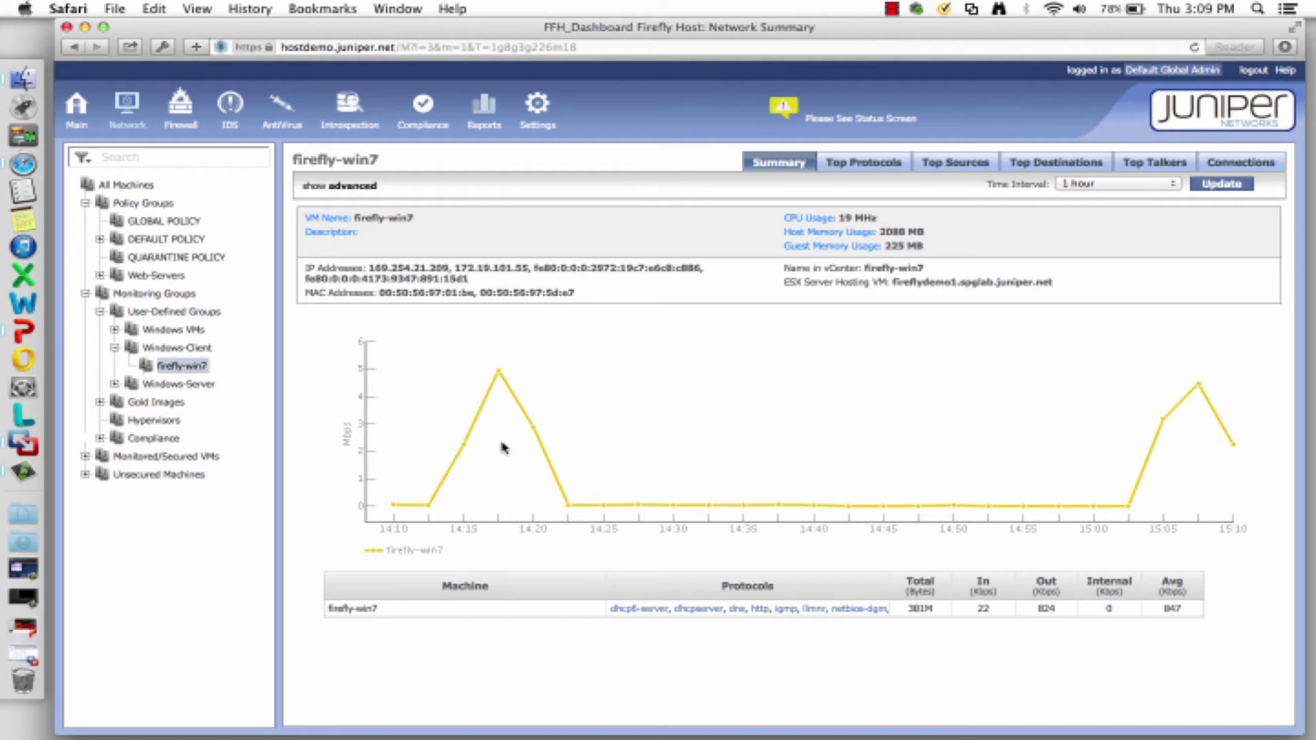
{"action": "left_click", "coordinate": [85, 294]}
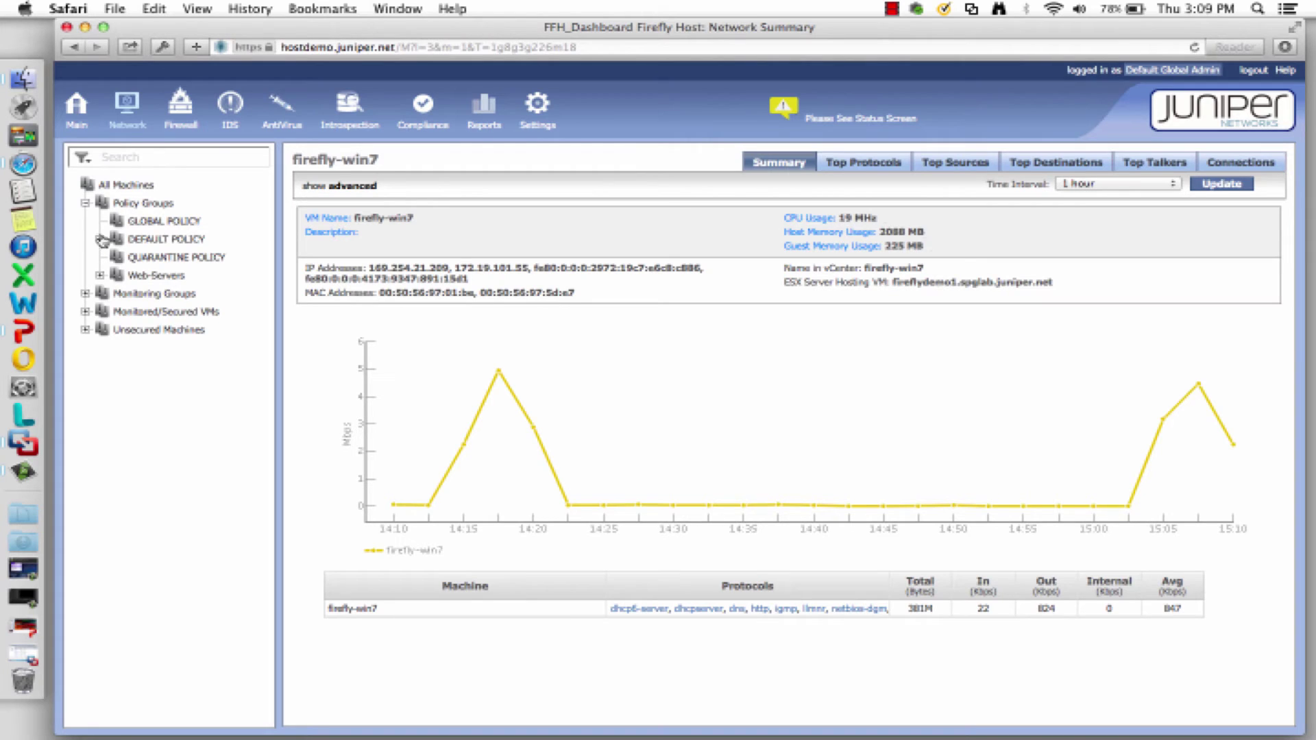
- Filter the machine tree with an advanced filter matching vi.name Contains firefly
{"action": "left_click", "coordinate": [83, 159]}
{"action": "left_click", "coordinate": [84, 159]}
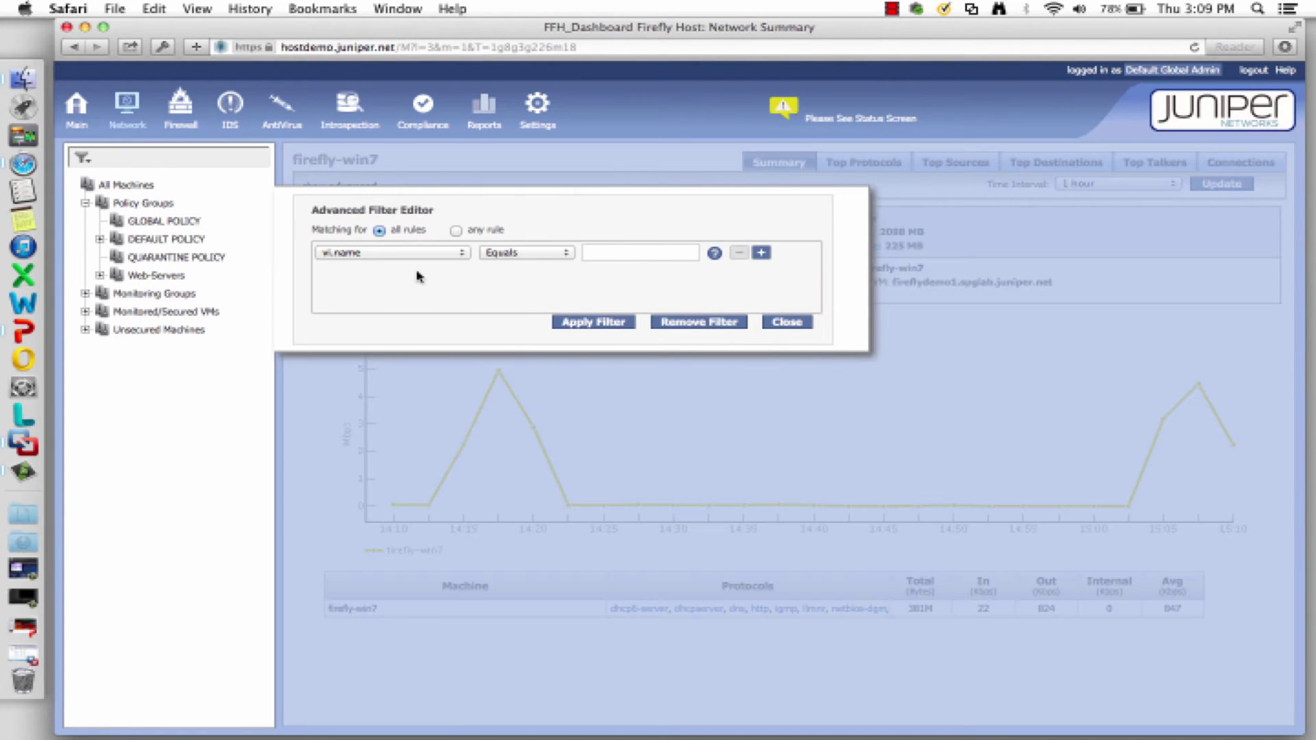
{"action": "left_click", "coordinate": [458, 257]}
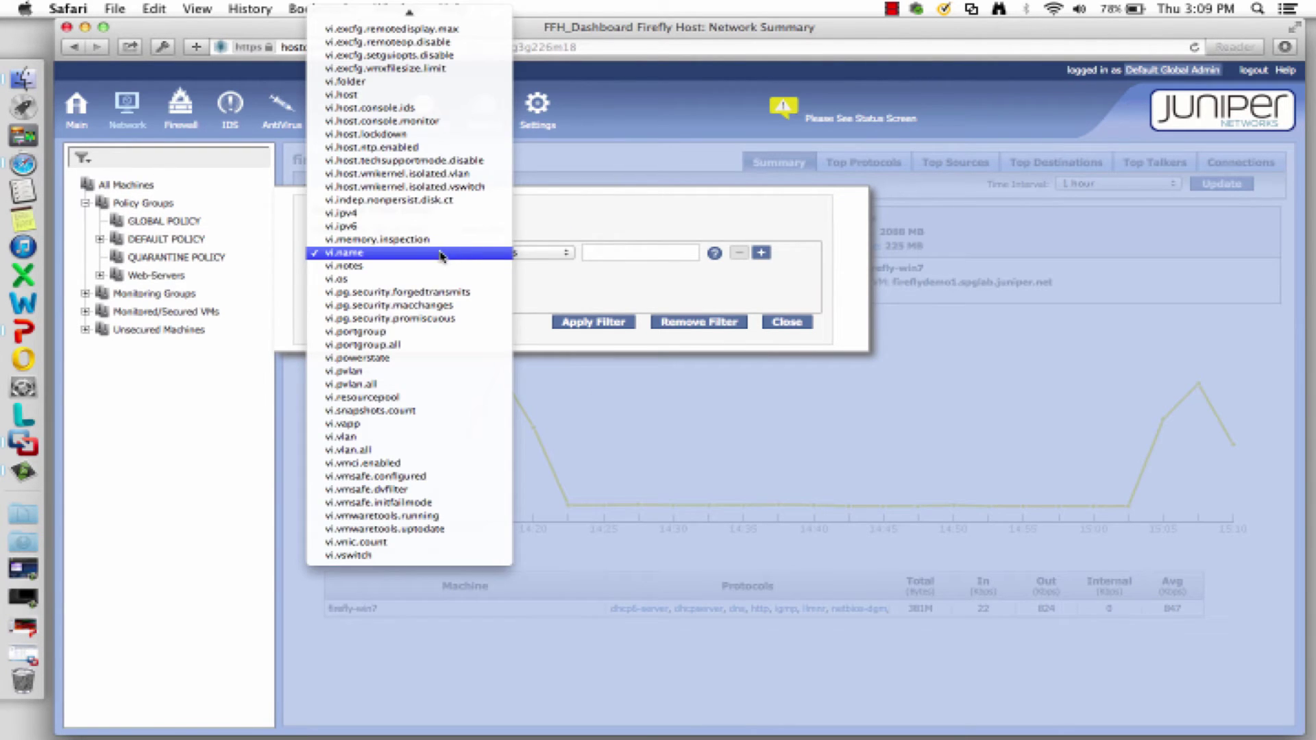
{"action": "left_click", "coordinate": [458, 257]}
{"action": "left_click", "coordinate": [566, 253]}
{"action": "left_click", "coordinate": [566, 229]}
{"action": "left_click", "coordinate": [617, 253]}
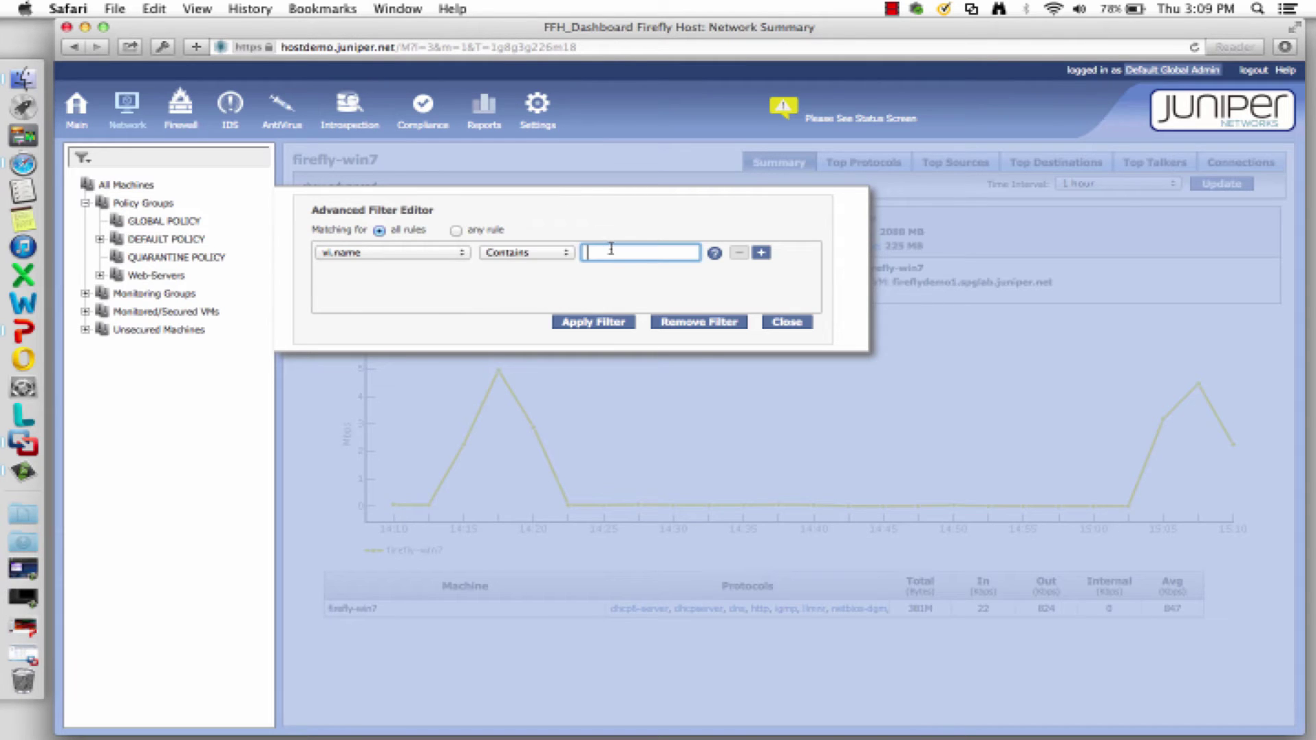
{"action": "type", "text": "firefly"}
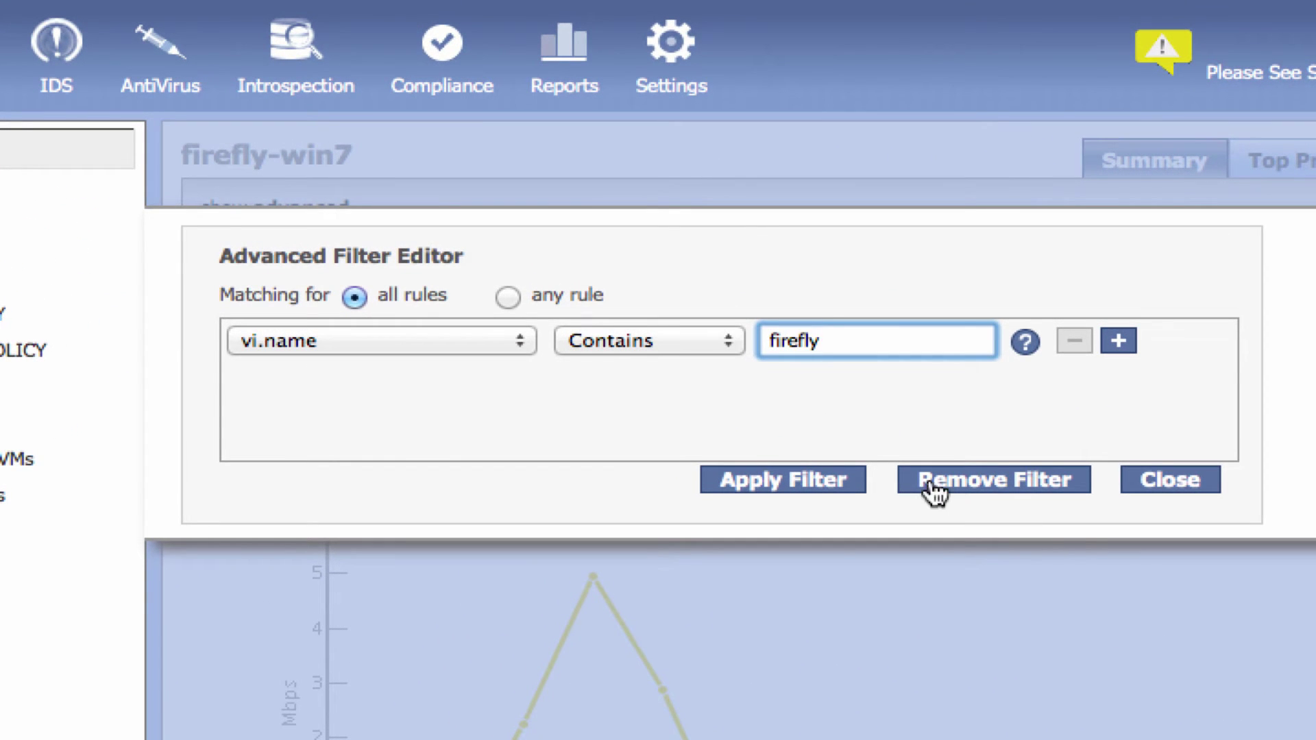
{"action": "left_click", "coordinate": [822, 475]}
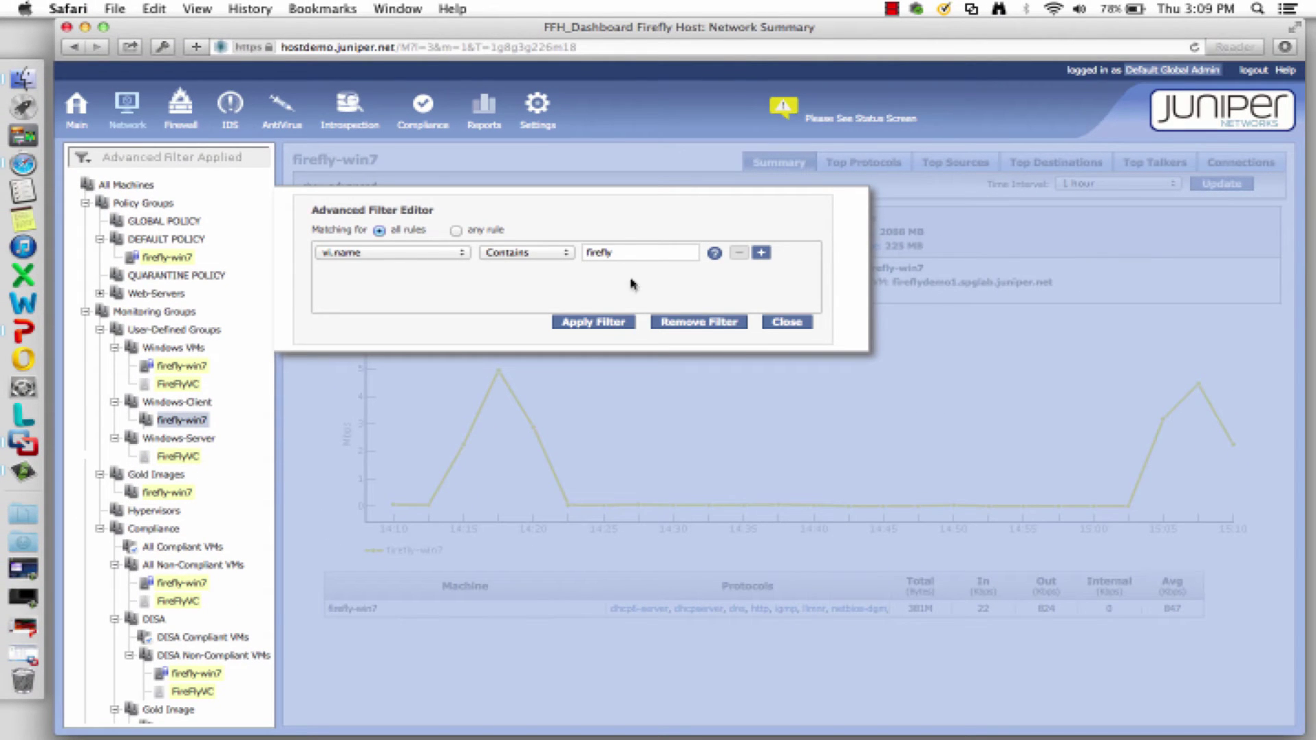
- Change the advanced filter's vi.name value to win7, apply it, and close the filter editor
{"action": "left_click", "coordinate": [619, 252]}
{"action": "double_click", "coordinate": [618, 253]}
{"action": "type", "text": "win7"}
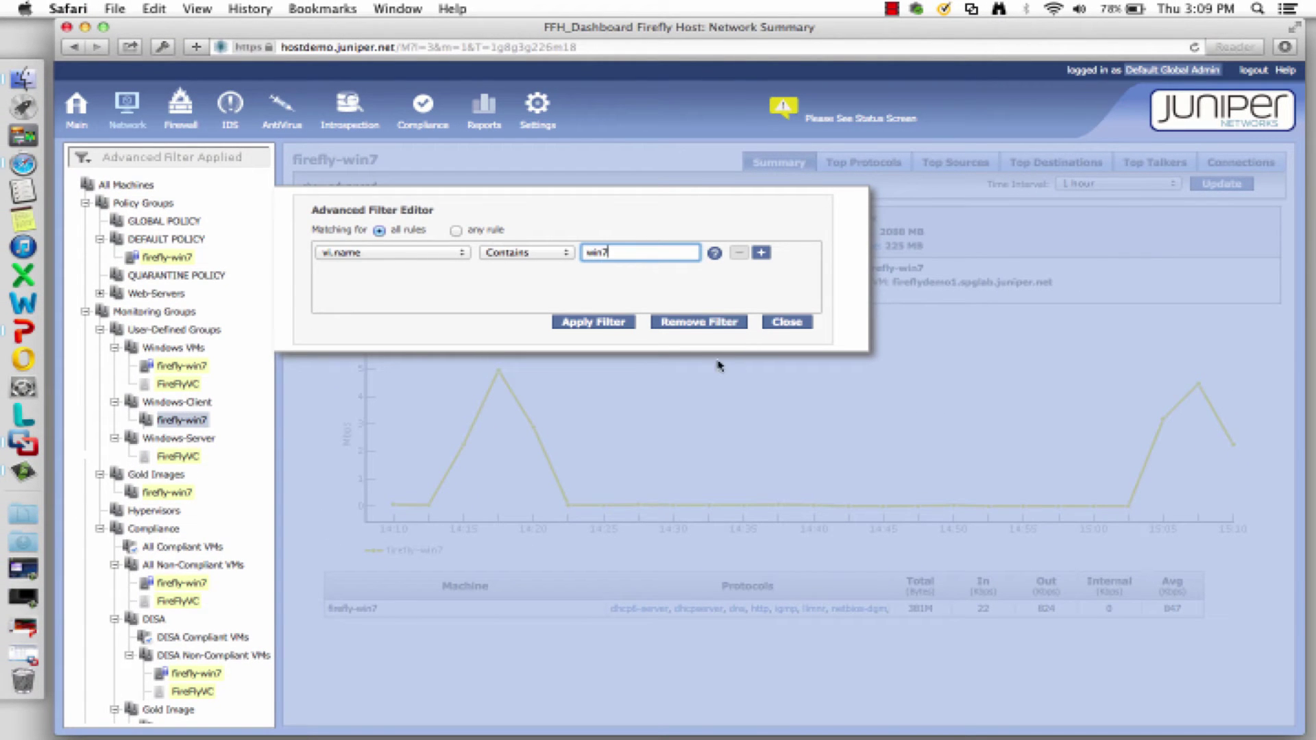
{"action": "left_click", "coordinate": [622, 322]}
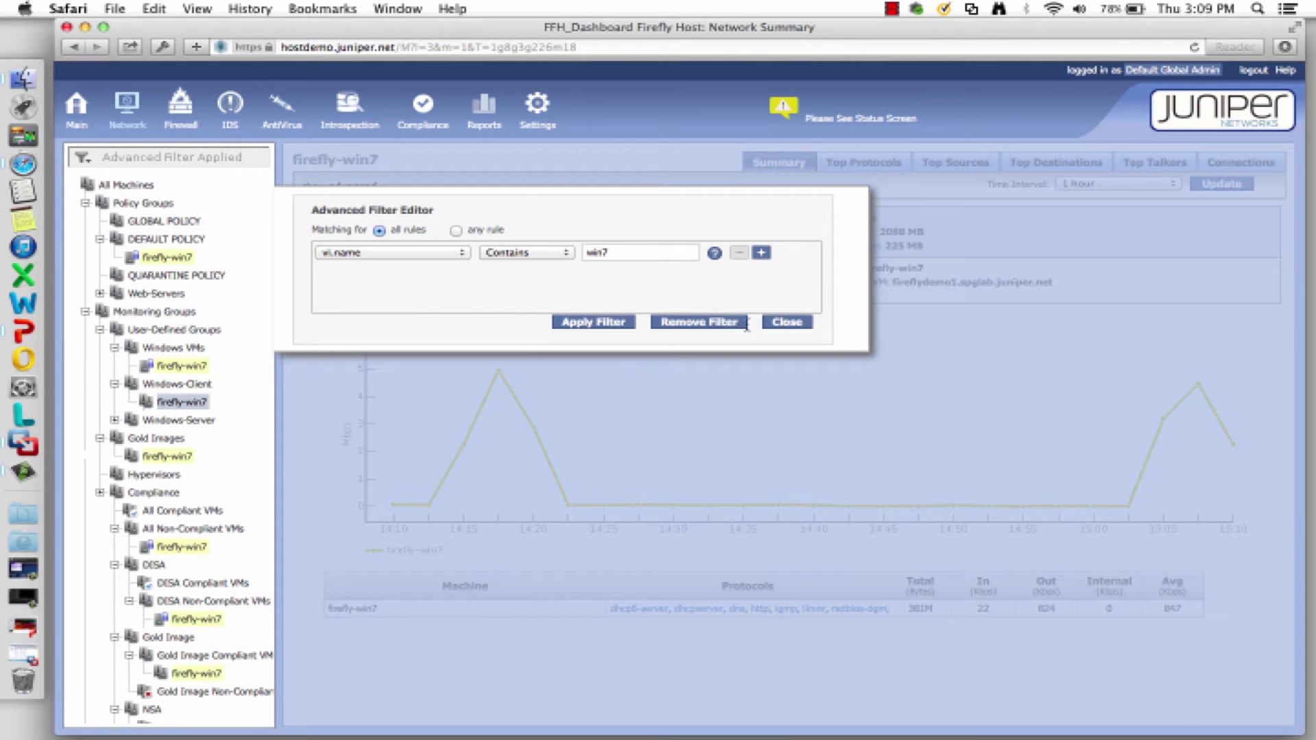
{"action": "left_click", "coordinate": [784, 324]}
- Show the firewall policy of firefly-win7, followed by the Global Policy for All Machines
{"action": "left_click", "coordinate": [181, 108]}
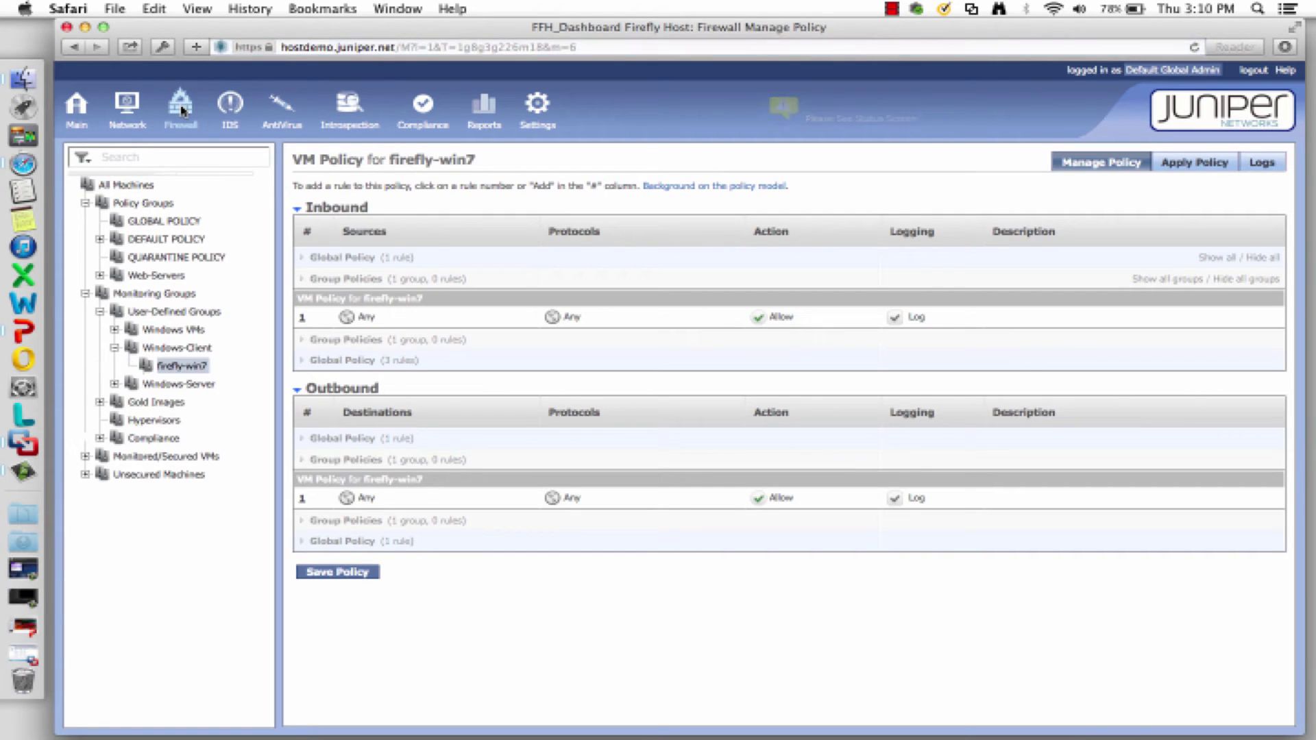
{"action": "left_click", "coordinate": [145, 185]}
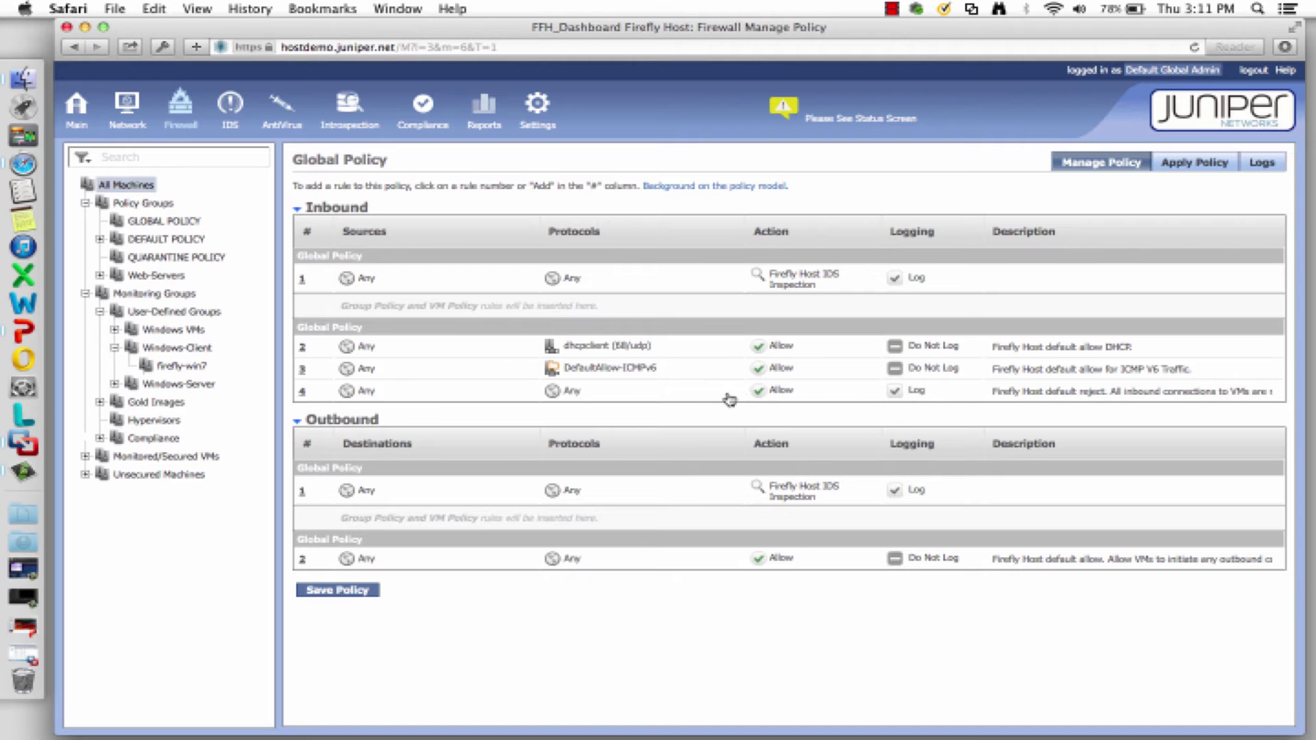
- Set the action of inbound Global Policy rule 4 to Reject, and discard the unsaved change while leaving for the settings
{"action": "left_click", "coordinate": [784, 396]}
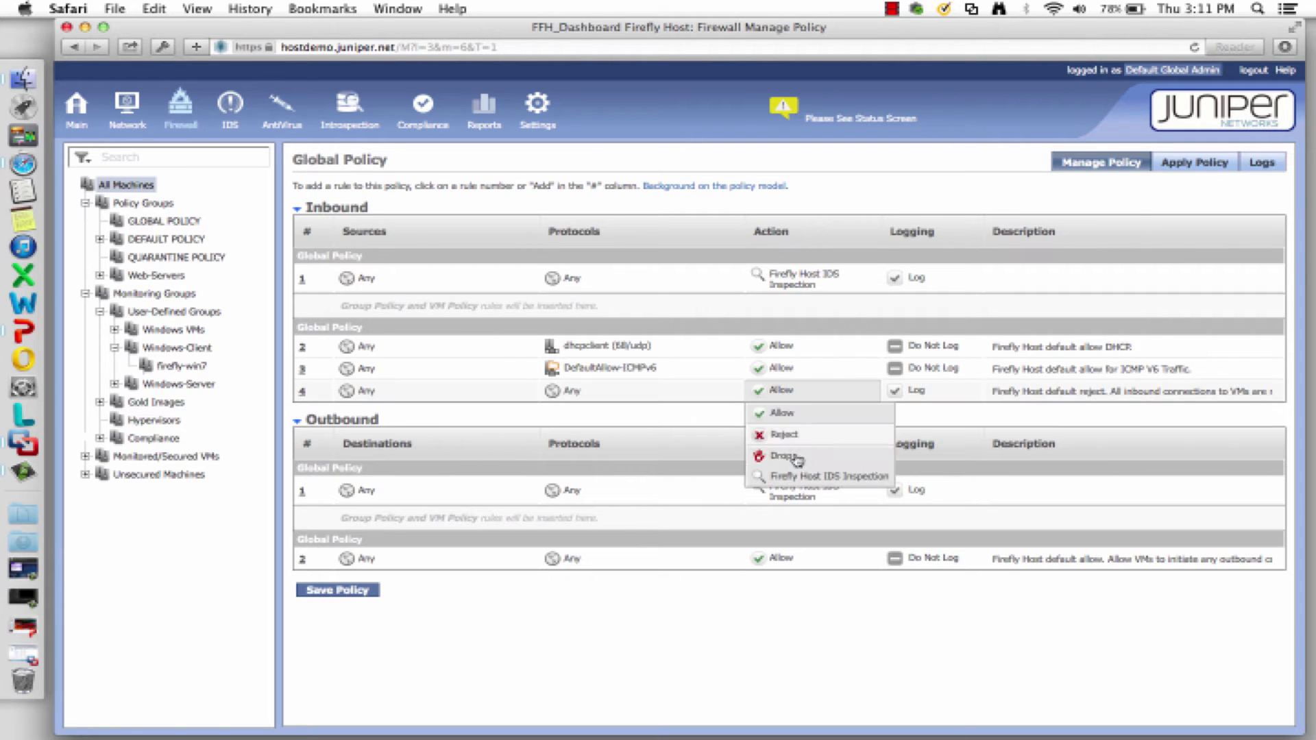
{"action": "left_click", "coordinate": [784, 435]}
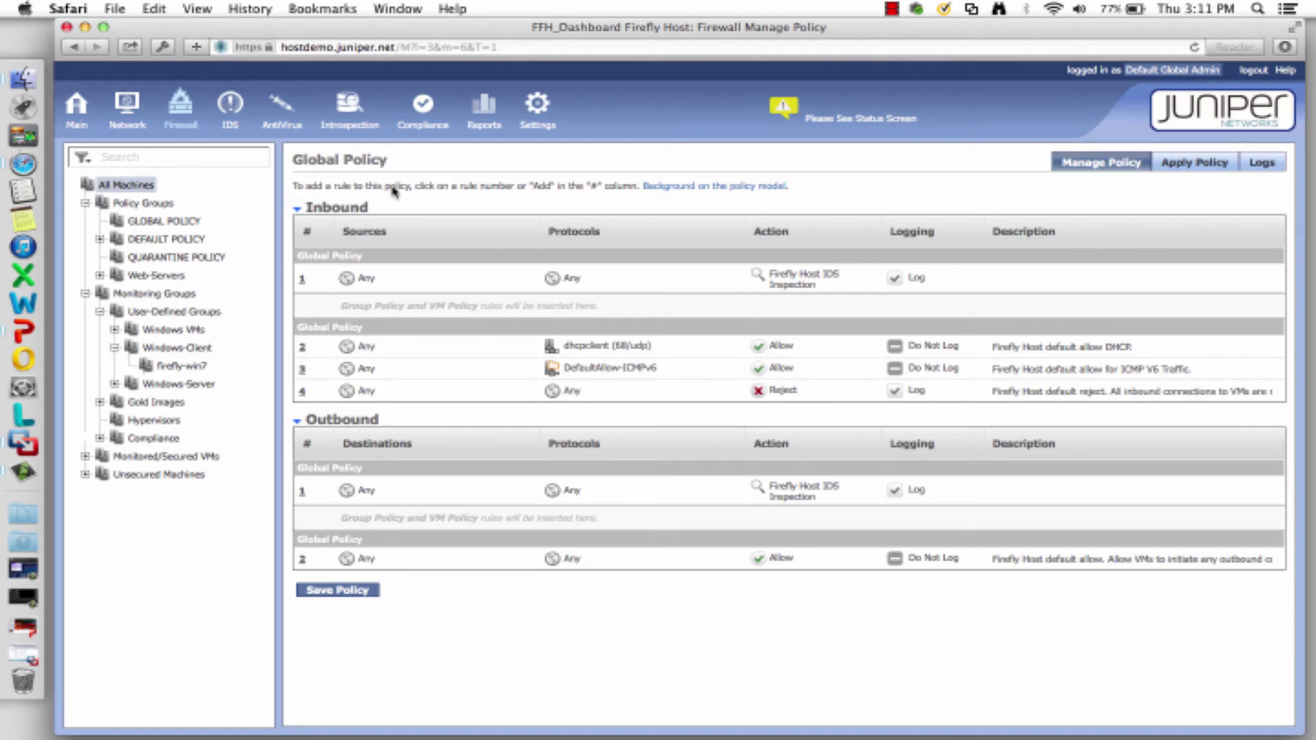
{"action": "left_click", "coordinate": [538, 108]}
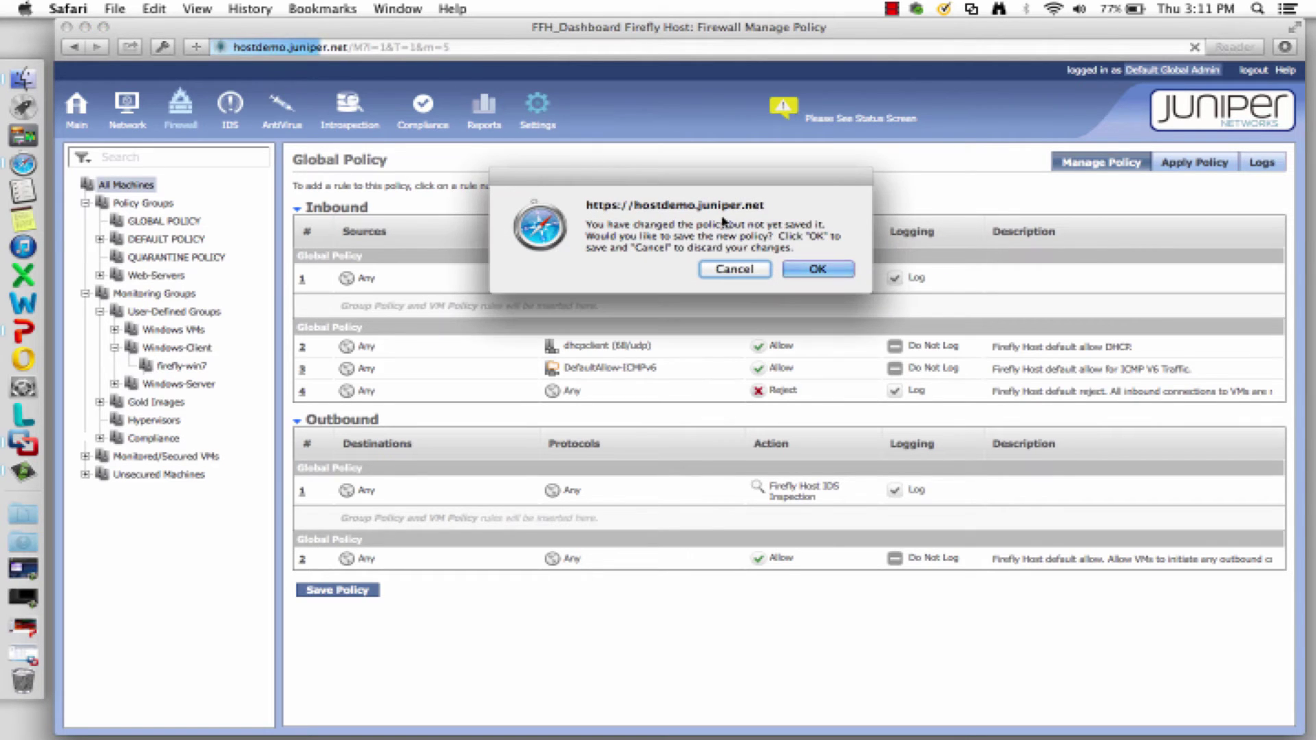
{"action": "left_click", "coordinate": [730, 273]}
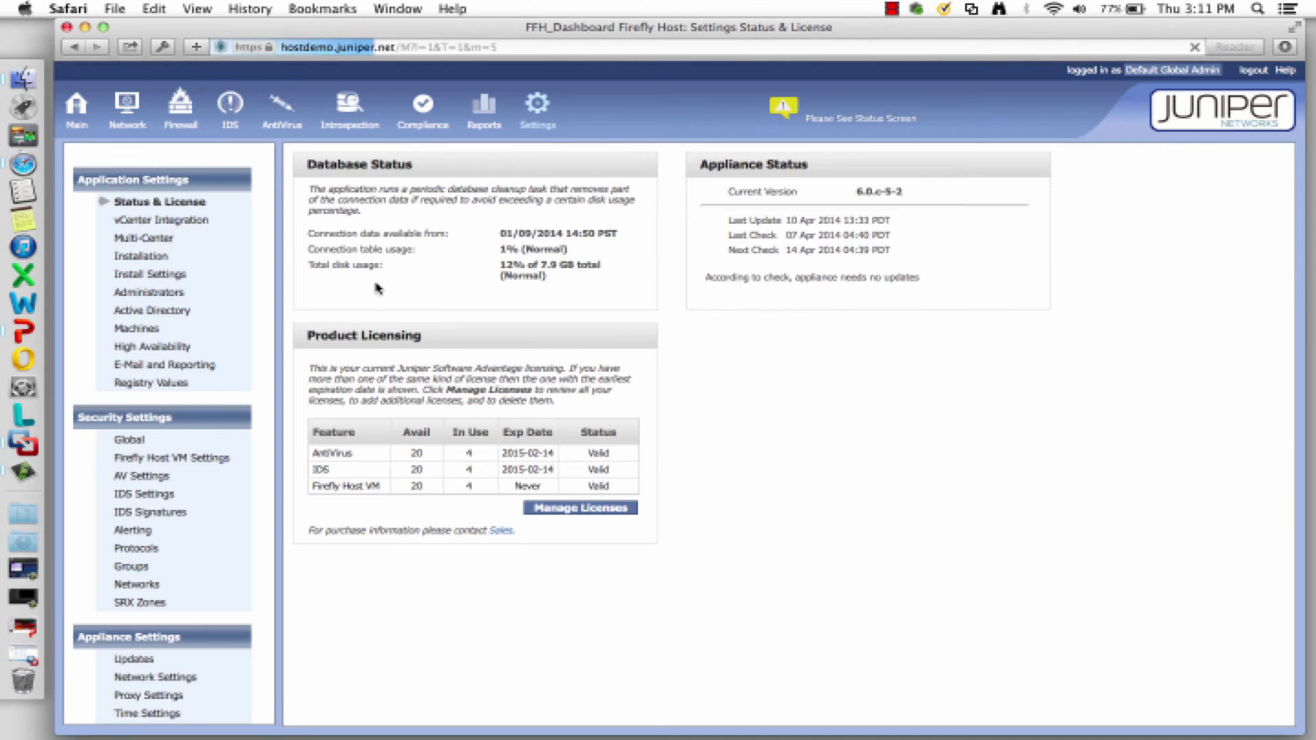
- Show the security groups in the settings and look at the blank form for a new smart group
{"action": "left_click", "coordinate": [131, 567]}
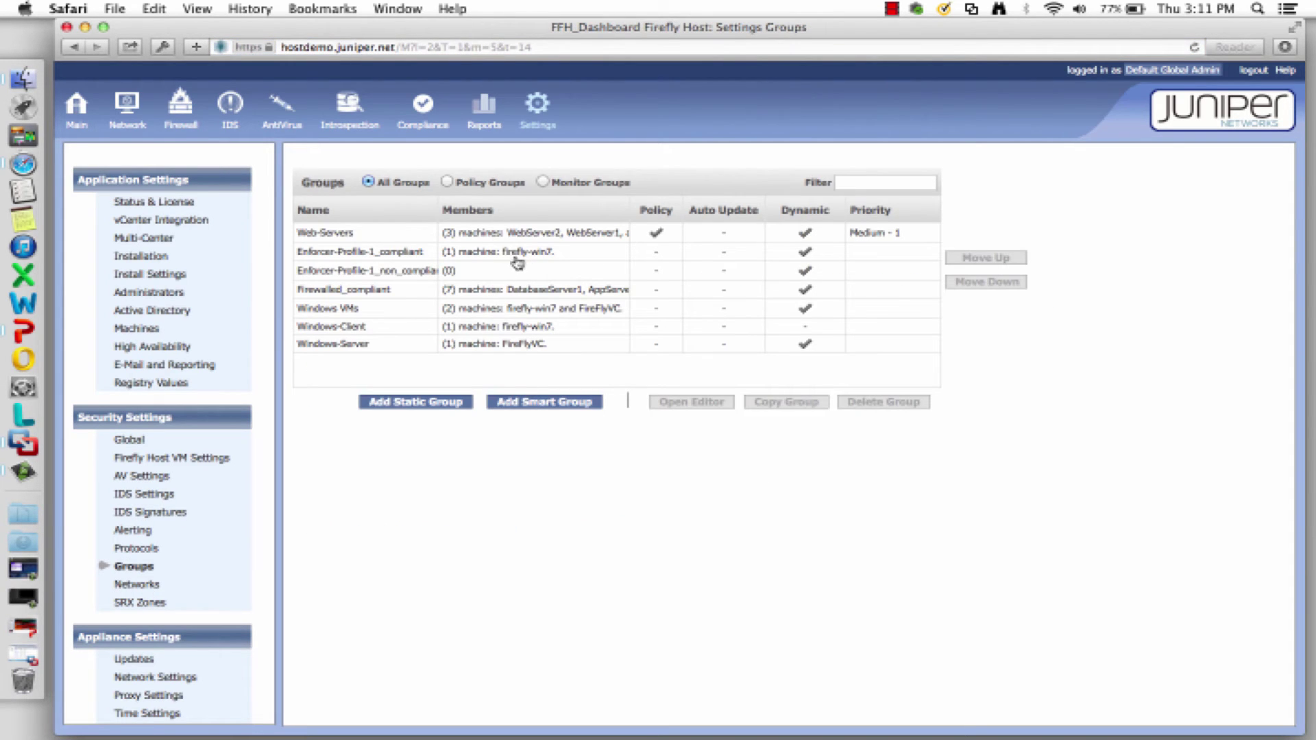
{"action": "left_click", "coordinate": [536, 406]}
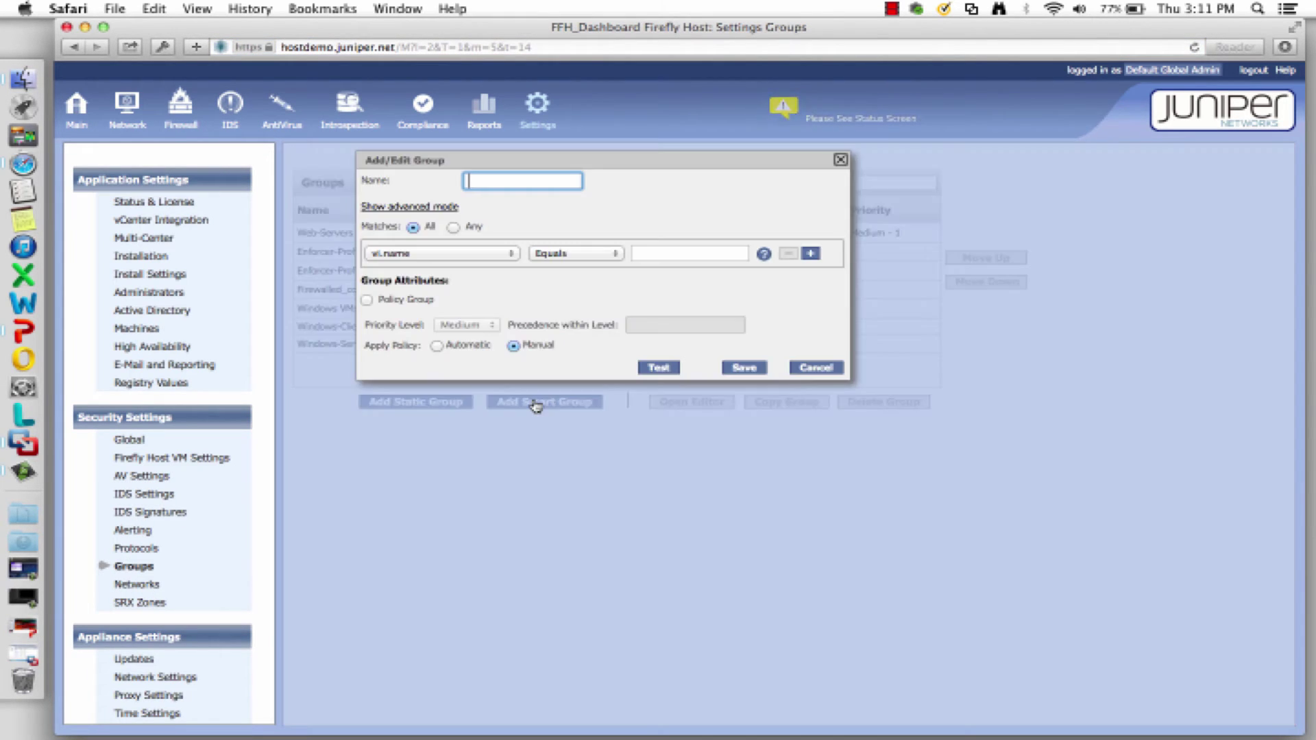
{"action": "left_click", "coordinate": [826, 368]}
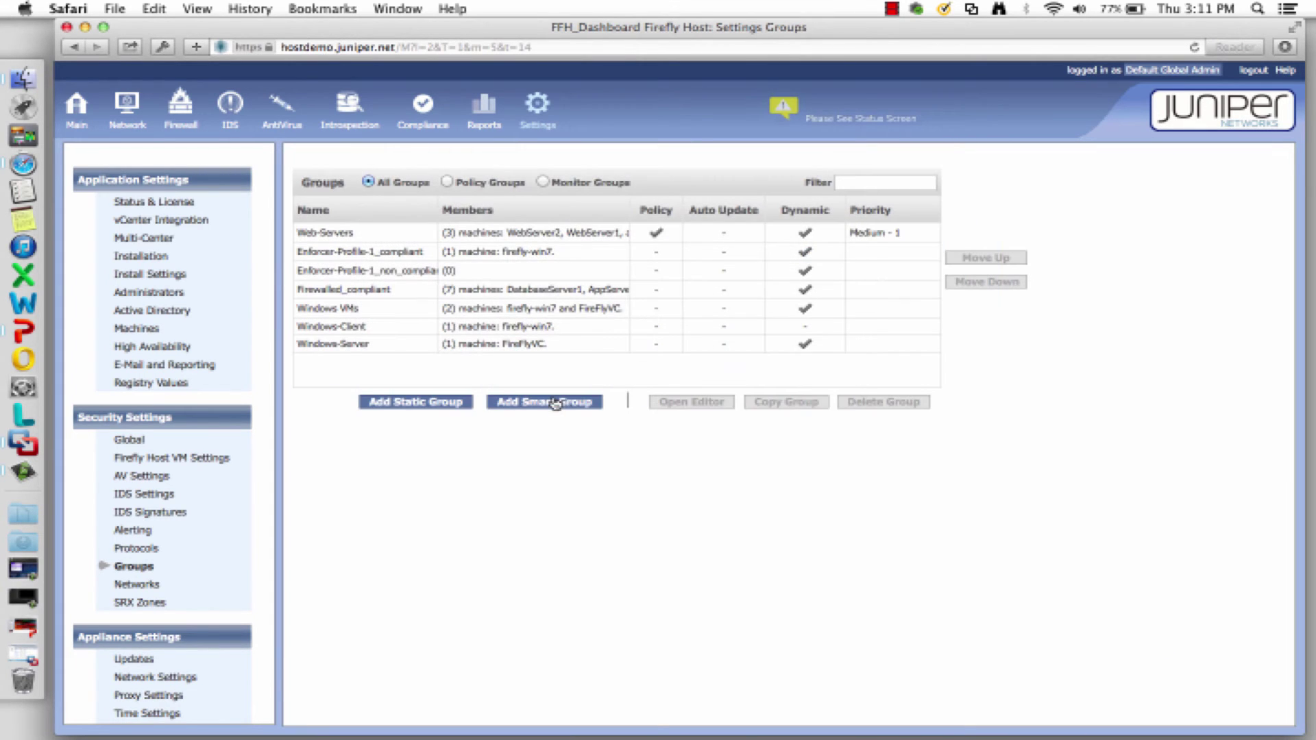
- Start a static group named web-server, select WebServer1 in the list of available machines, and discard the group
{"action": "left_click", "coordinate": [440, 403]}
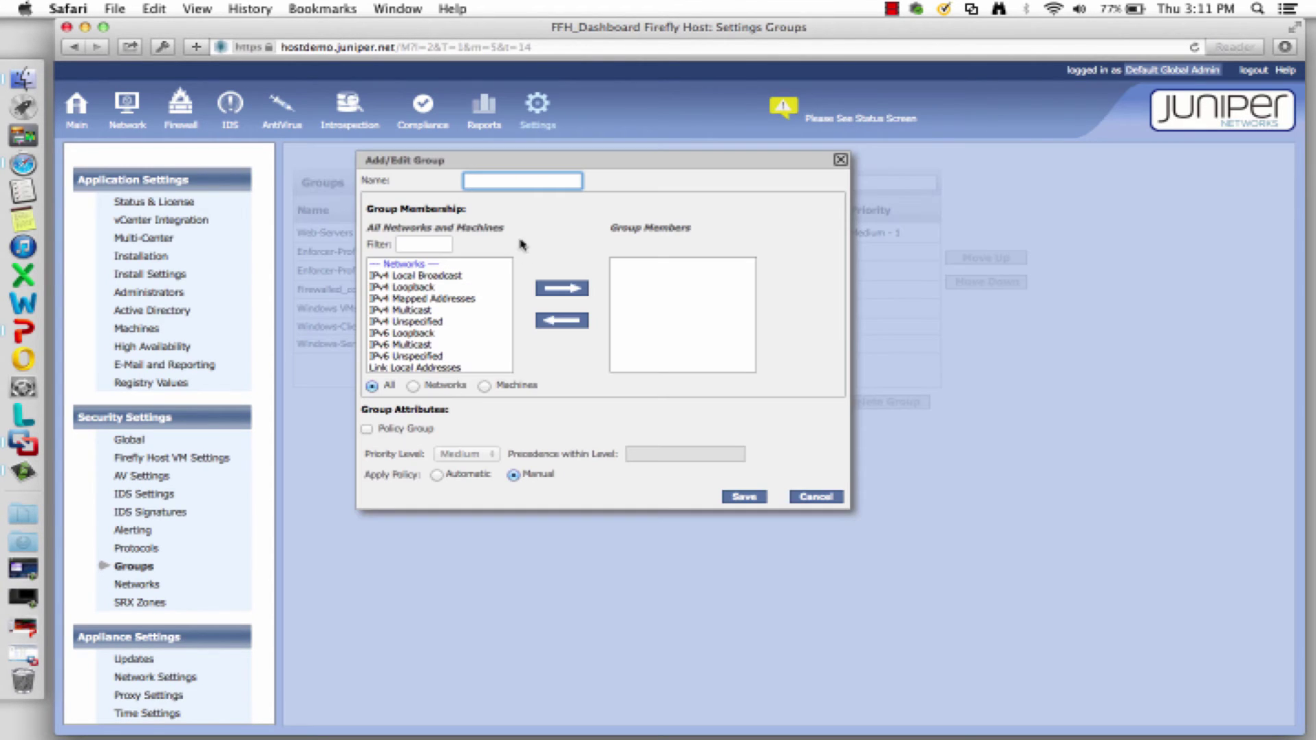
{"action": "type", "text": "web-server"}
{"action": "scroll", "coordinate": [468, 328], "scroll_direction": "down", "scroll_amount": 5}
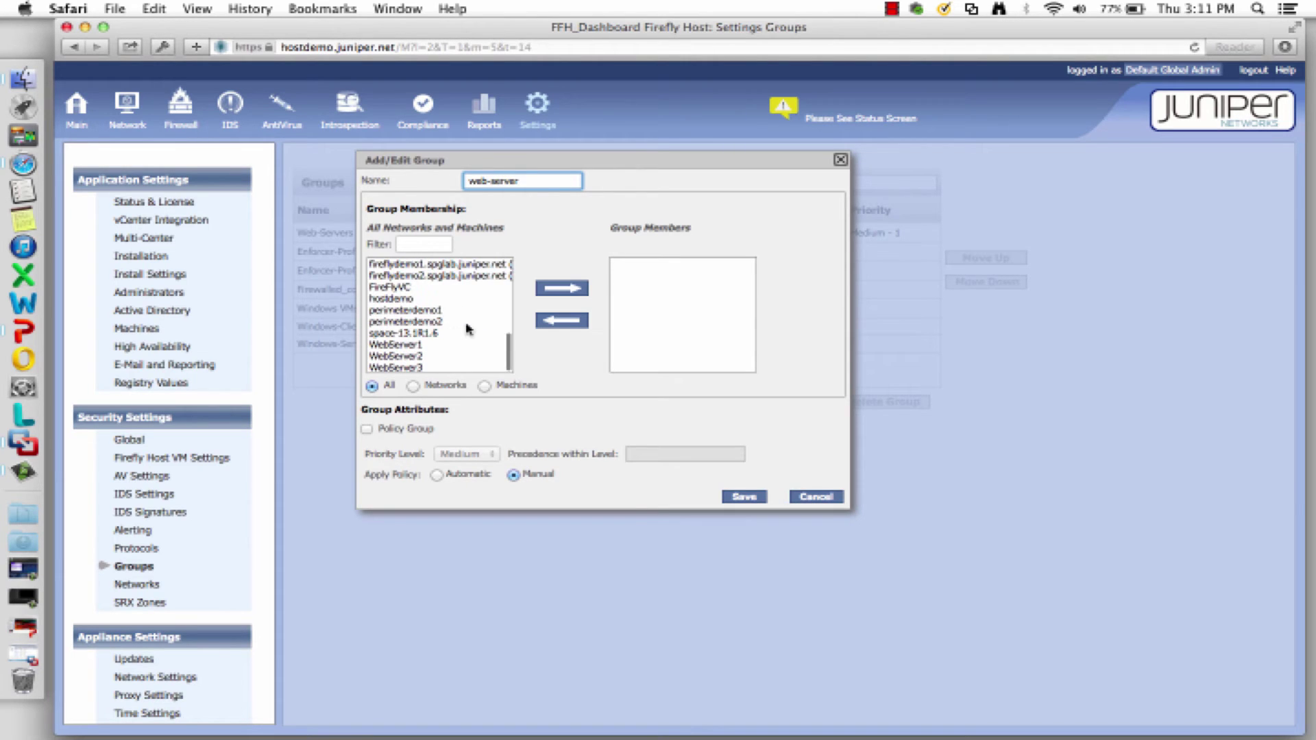
{"action": "left_click", "coordinate": [434, 345]}
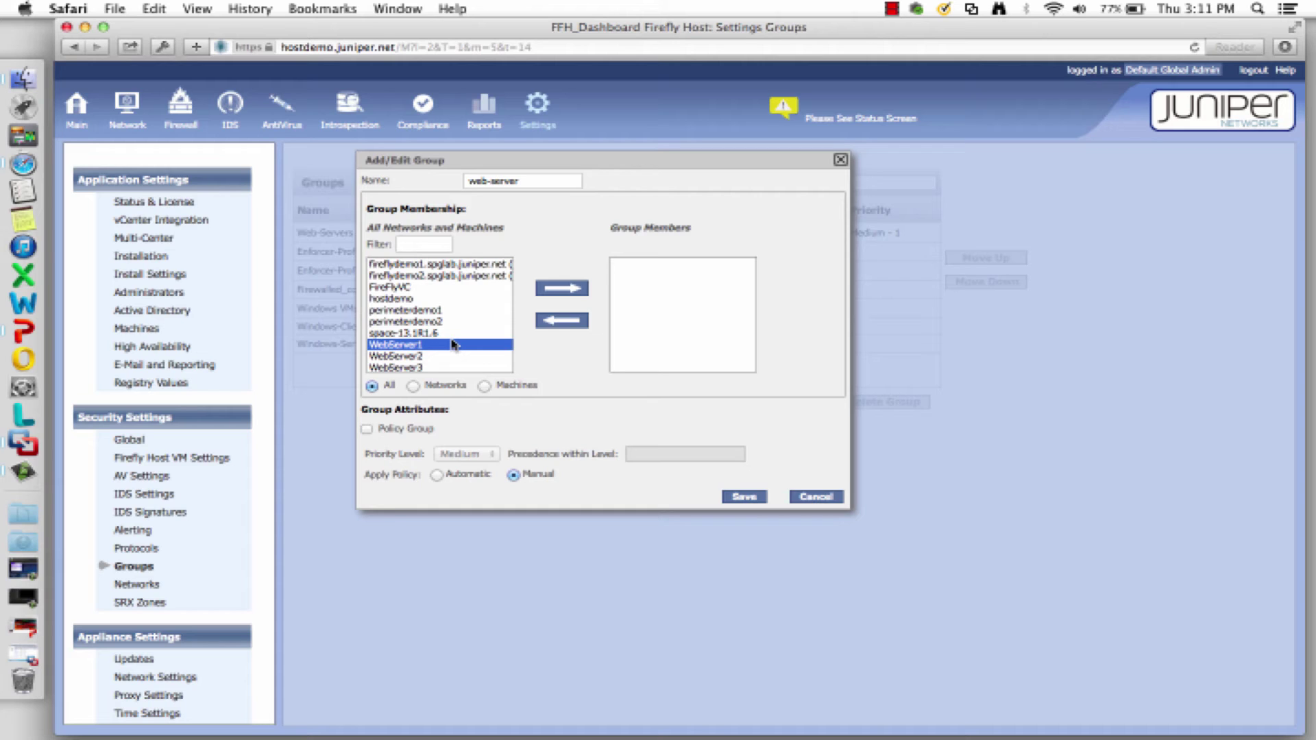
{"action": "left_click", "coordinate": [817, 498]}
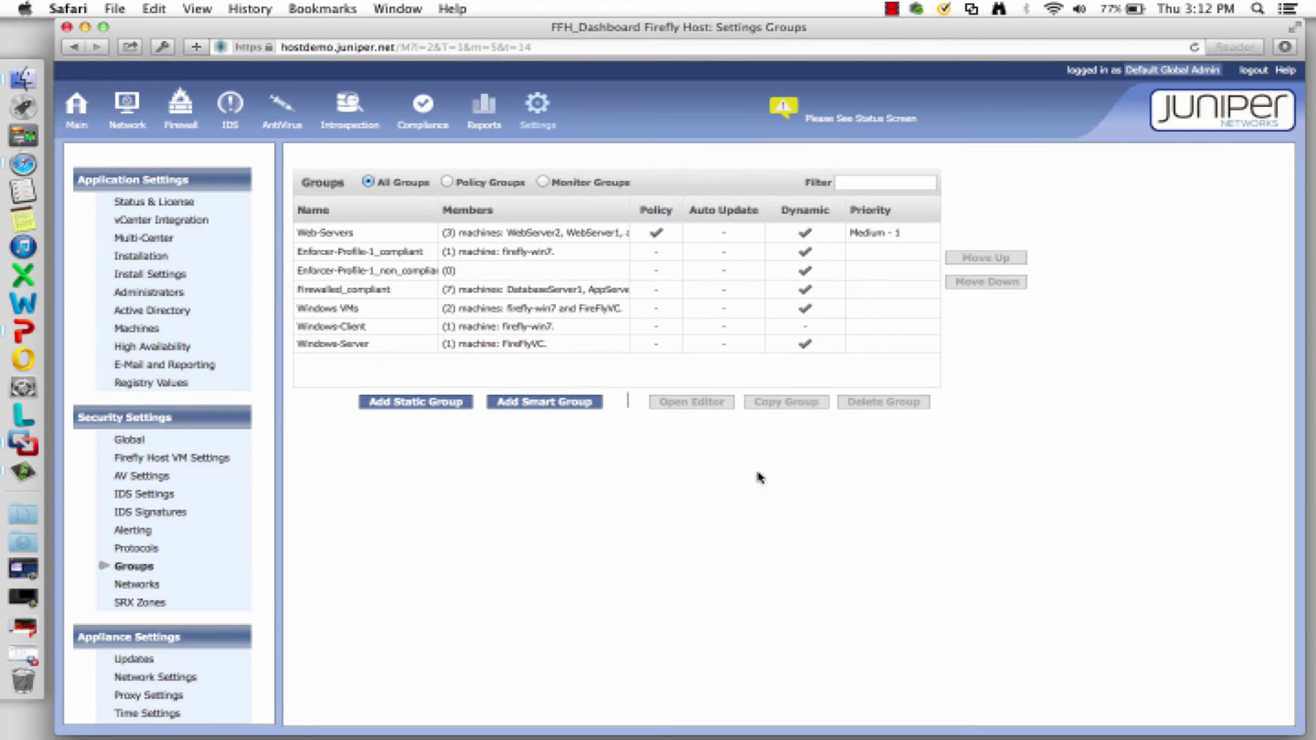
- Start a smart group with the rule vi.name Contains web, test which VMs match, and discard the group
{"action": "left_click", "coordinate": [557, 405]}
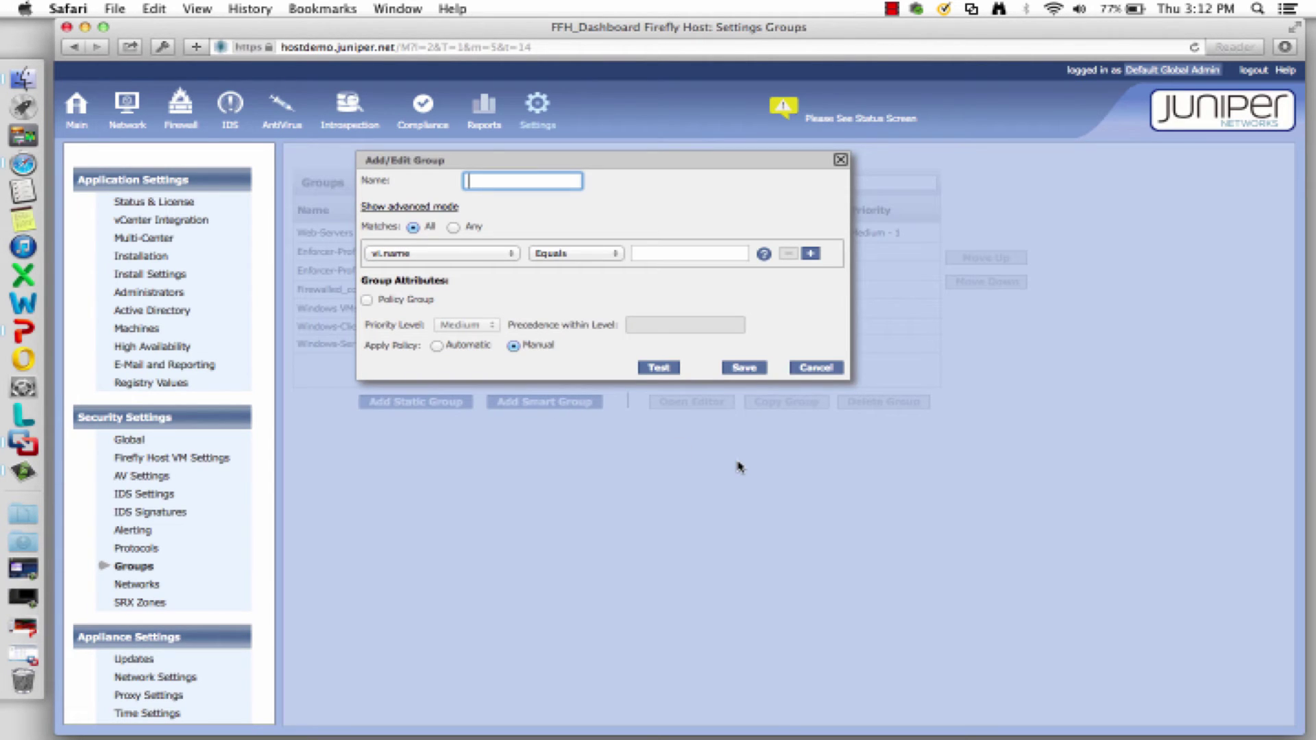
{"action": "left_click", "coordinate": [505, 255]}
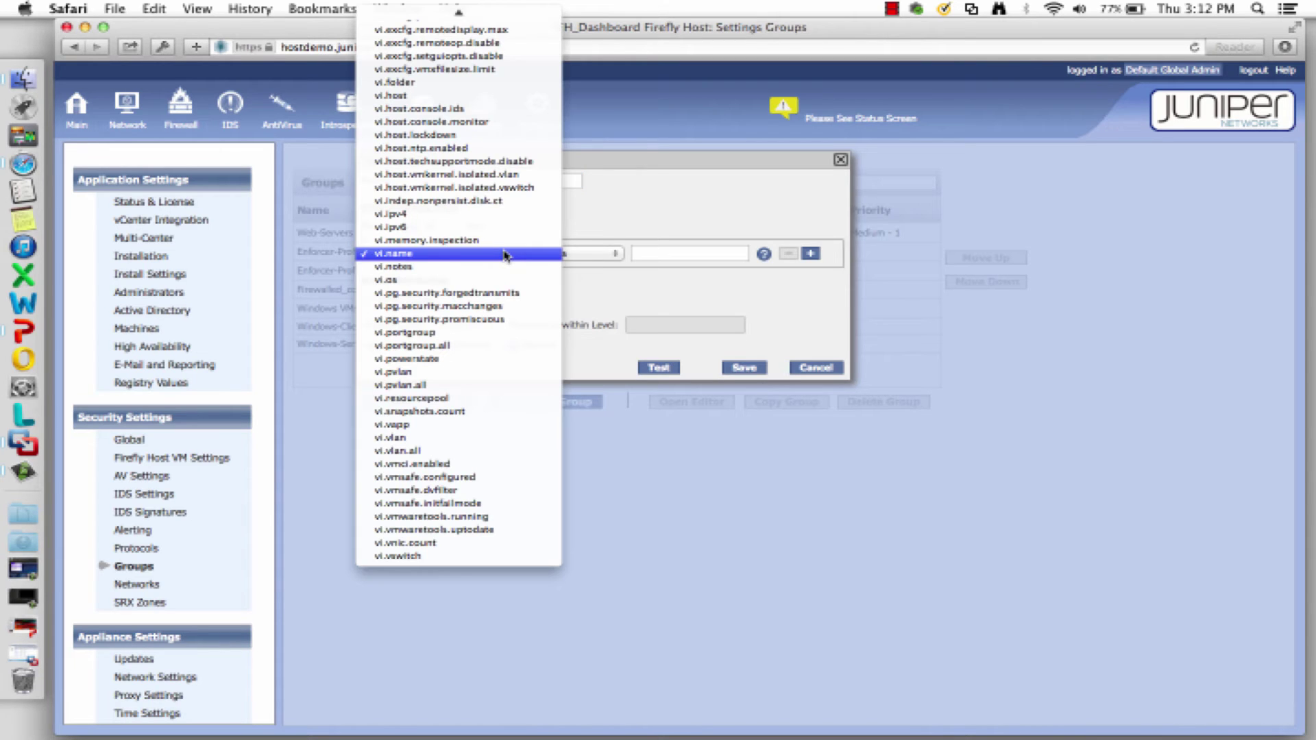
{"action": "left_click", "coordinate": [502, 255]}
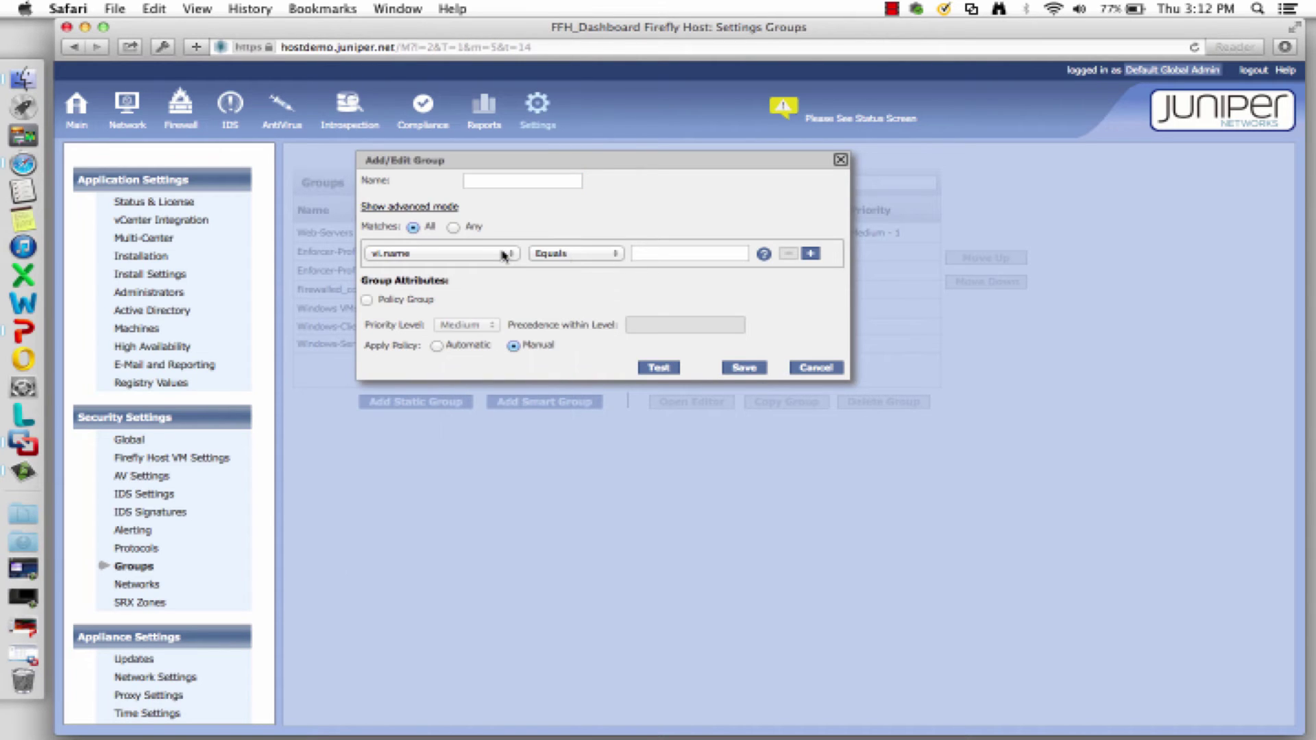
{"action": "left_click", "coordinate": [540, 255]}
{"action": "left_click", "coordinate": [558, 229]}
{"action": "left_click", "coordinate": [650, 251]}
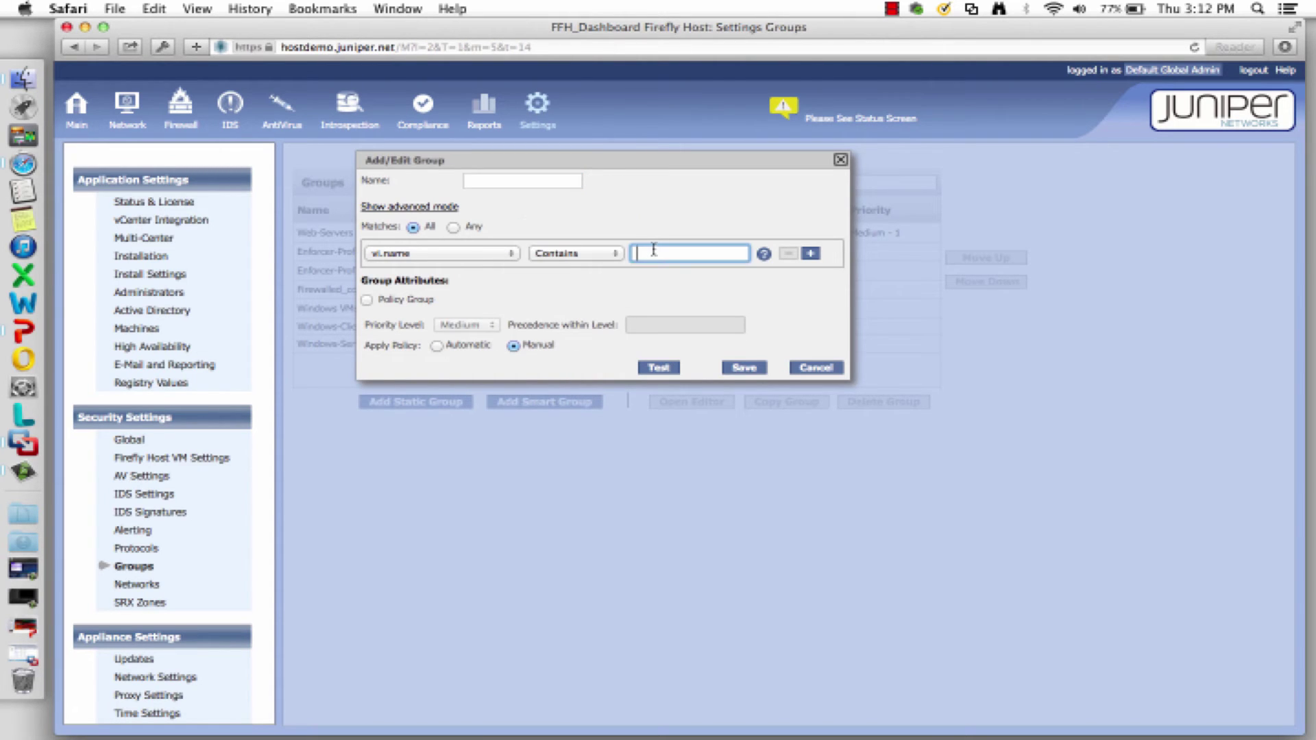
{"action": "type", "text": "web"}
{"action": "left_click", "coordinate": [659, 368]}
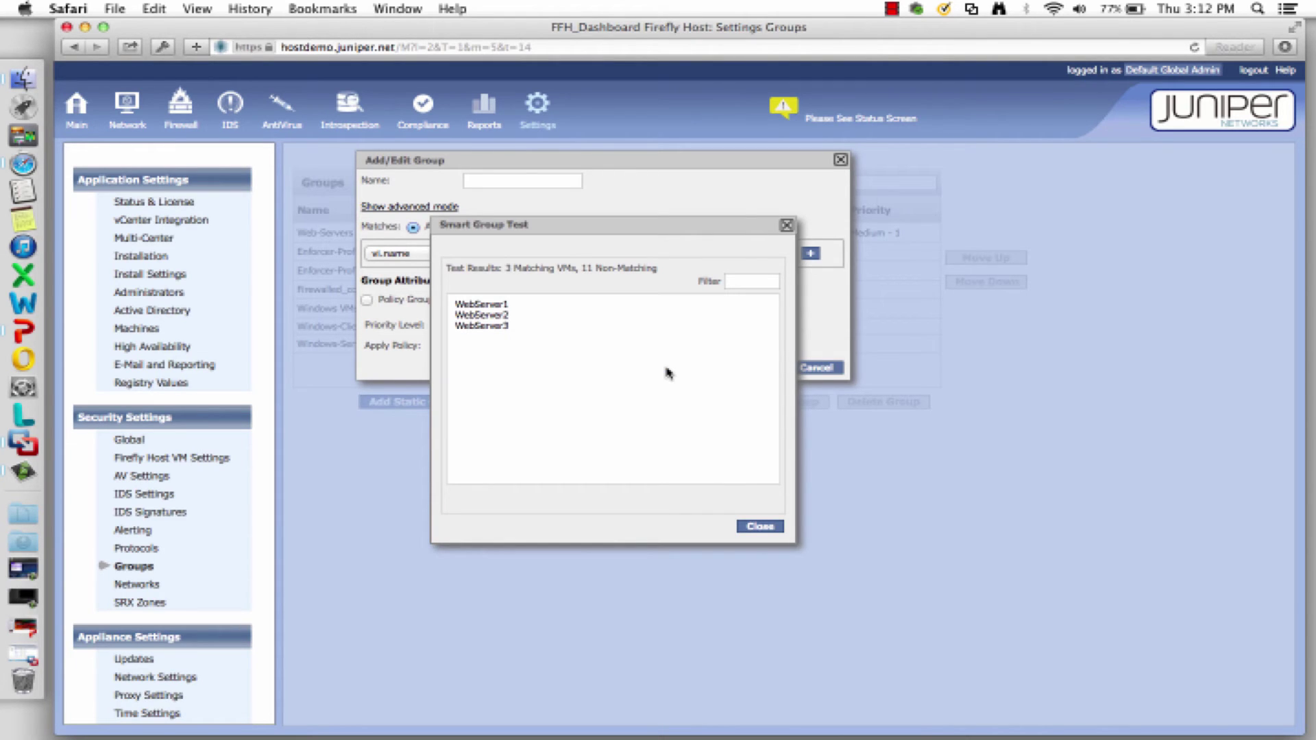
{"action": "left_click", "coordinate": [757, 528]}
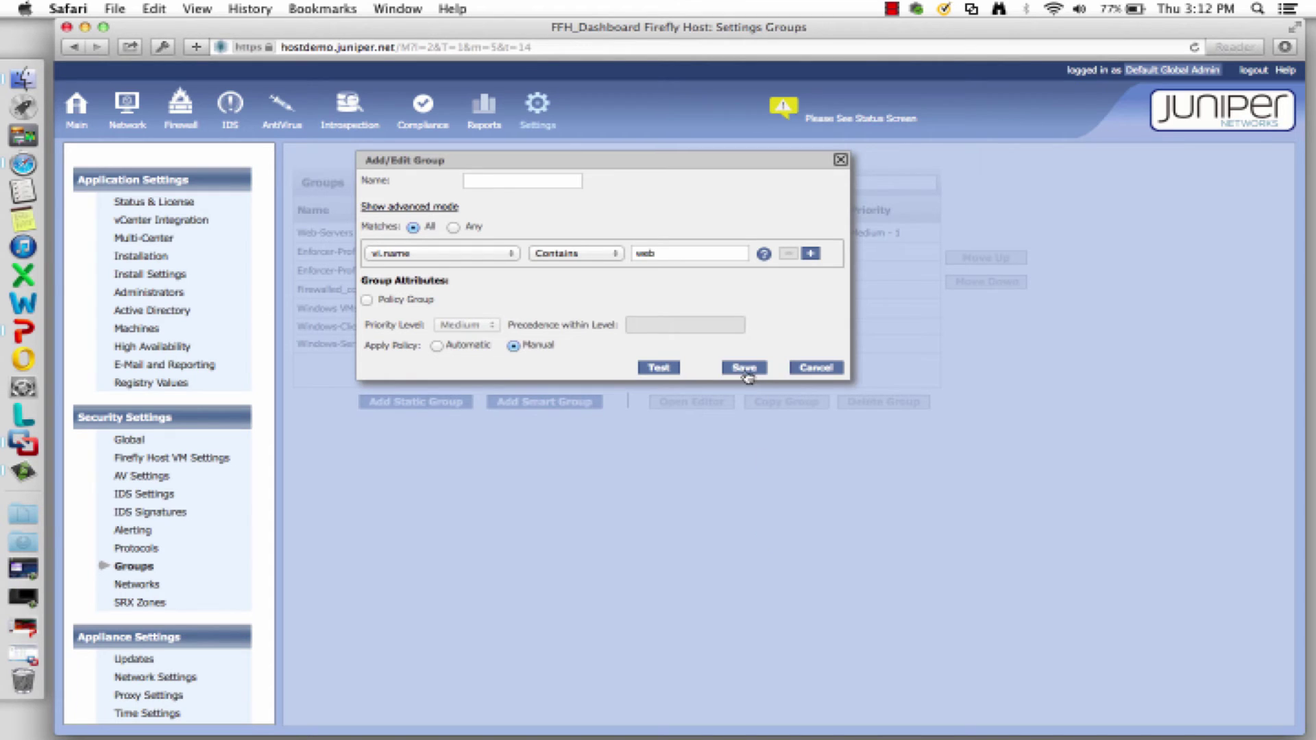
{"action": "left_click", "coordinate": [815, 370]}
- Examine the rule and policy attributes of the existing Web-Servers group, test its matching VMs, and leave it without saving
{"action": "left_click", "coordinate": [343, 236]}
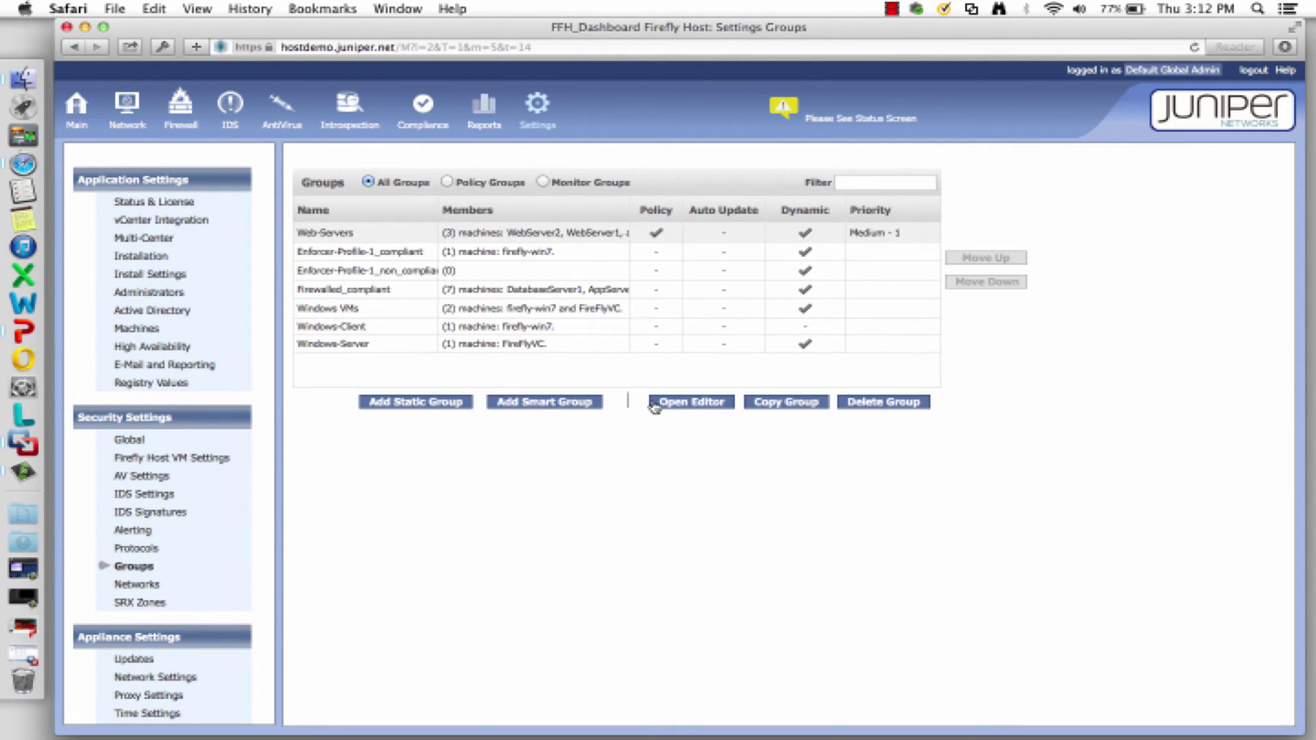
{"action": "left_click", "coordinate": [694, 404]}
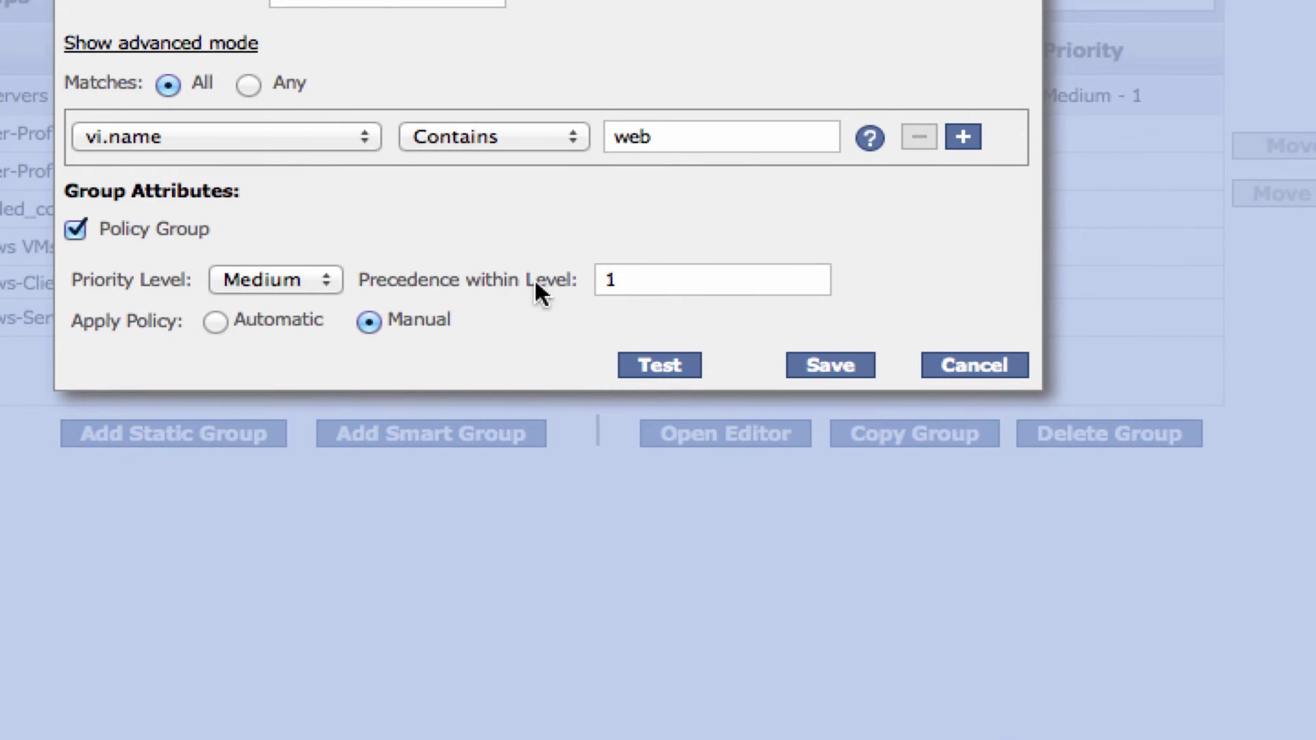
{"action": "left_click", "coordinate": [677, 369]}
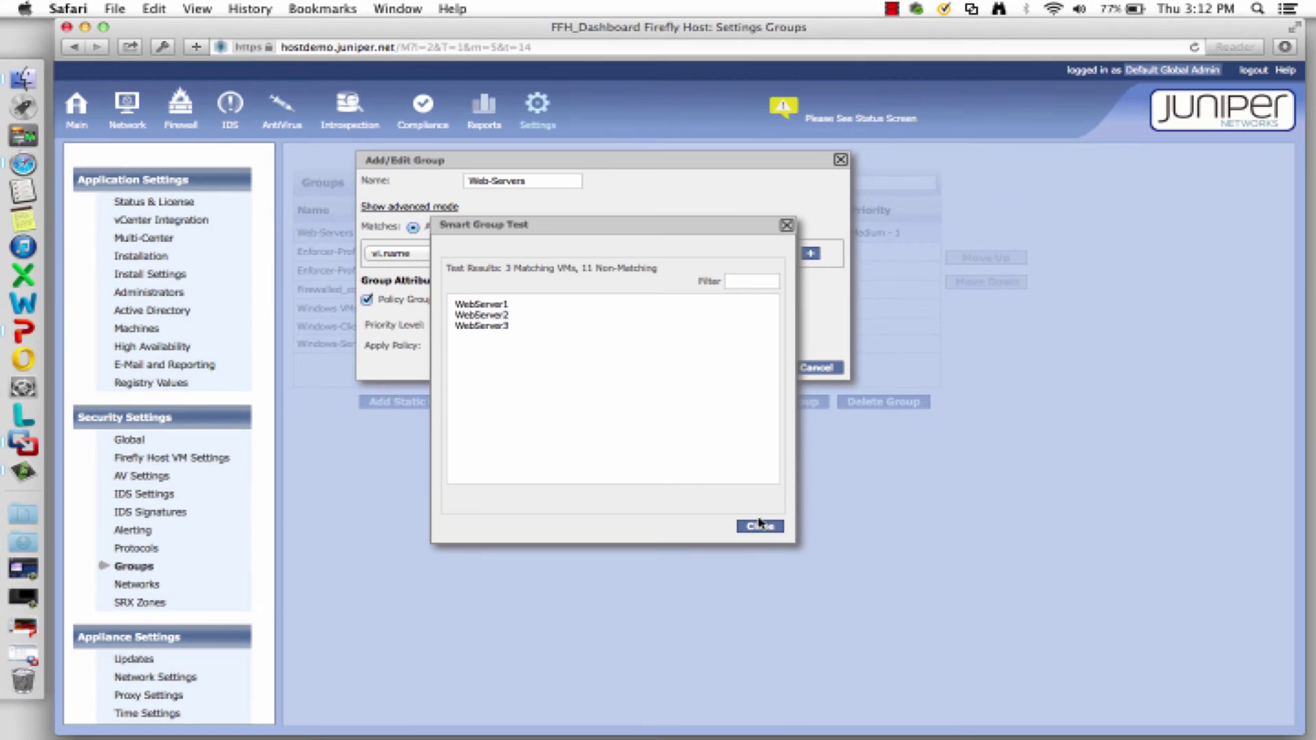
{"action": "right_click", "coordinate": [759, 524]}
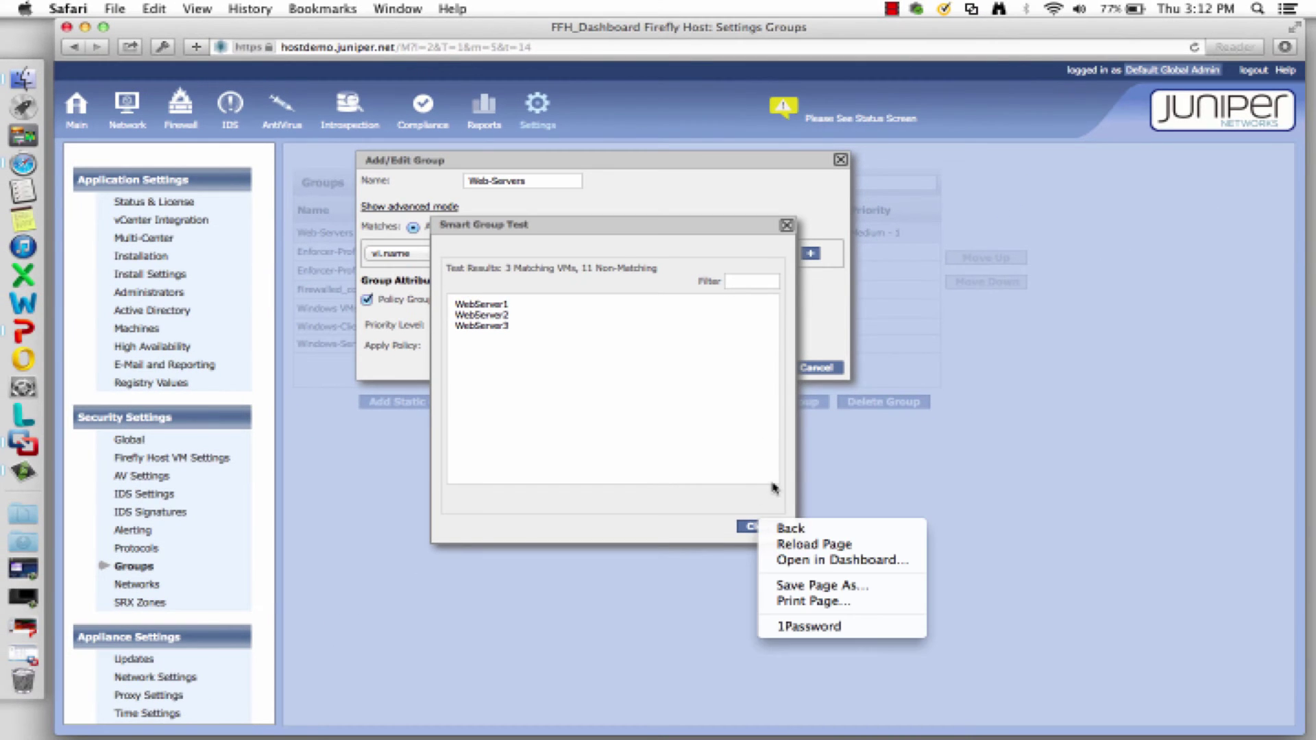
{"action": "left_click", "coordinate": [766, 530]}
{"action": "left_click", "coordinate": [819, 368]}
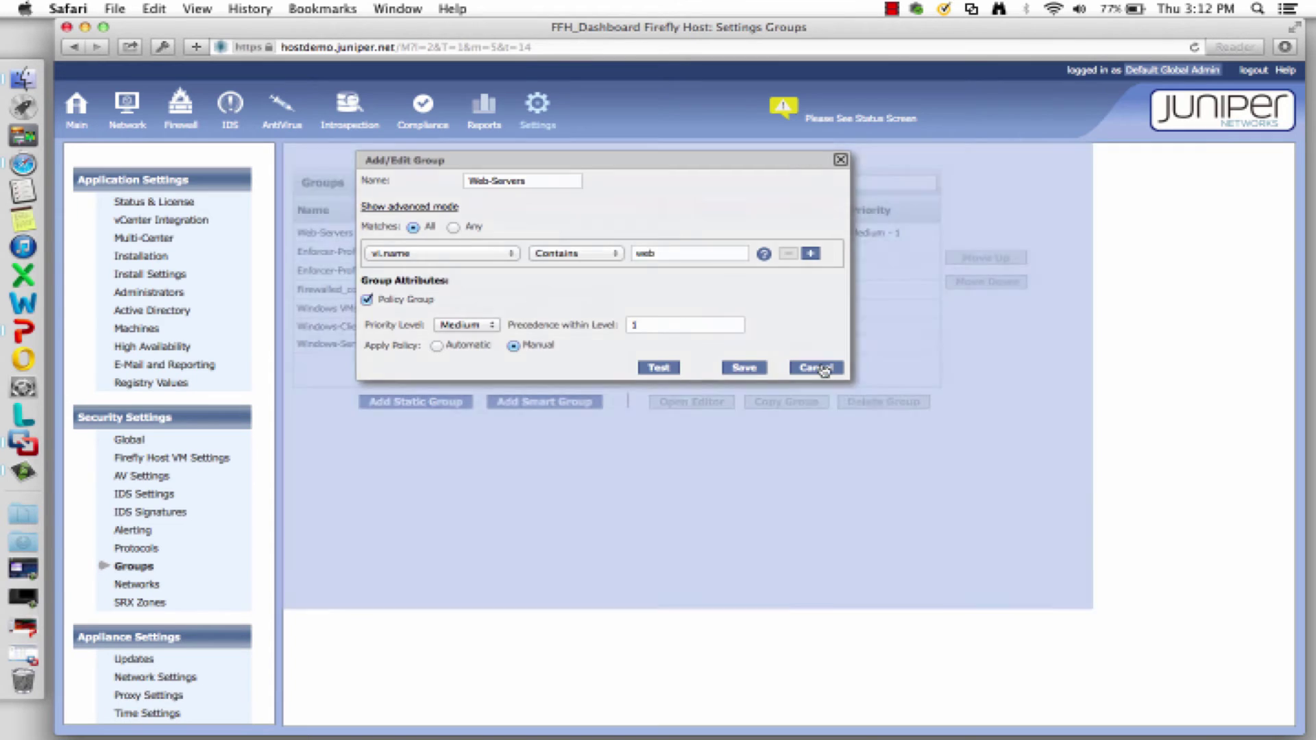
- Show the firewall group policy for Web-Servers and examine its member VMs and its inbound and outbound rules
{"action": "left_click", "coordinate": [174, 112]}
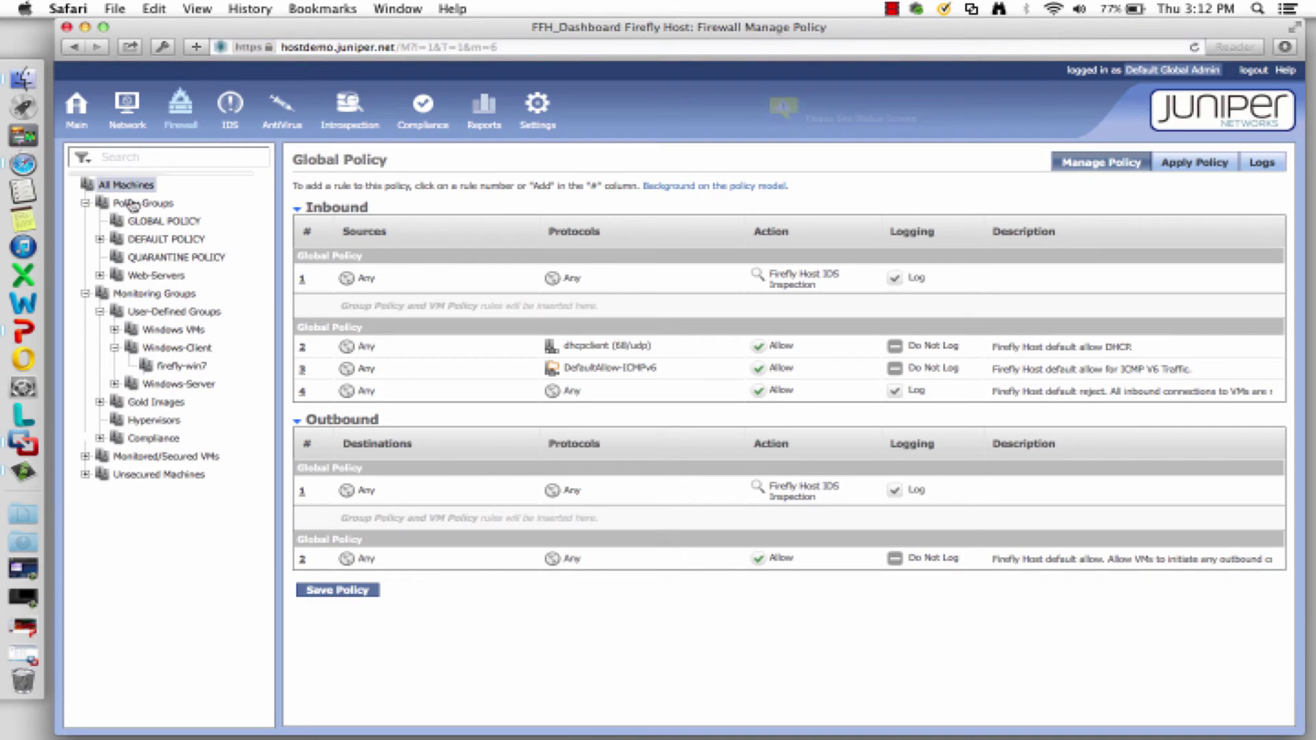
{"action": "left_click", "coordinate": [157, 275]}
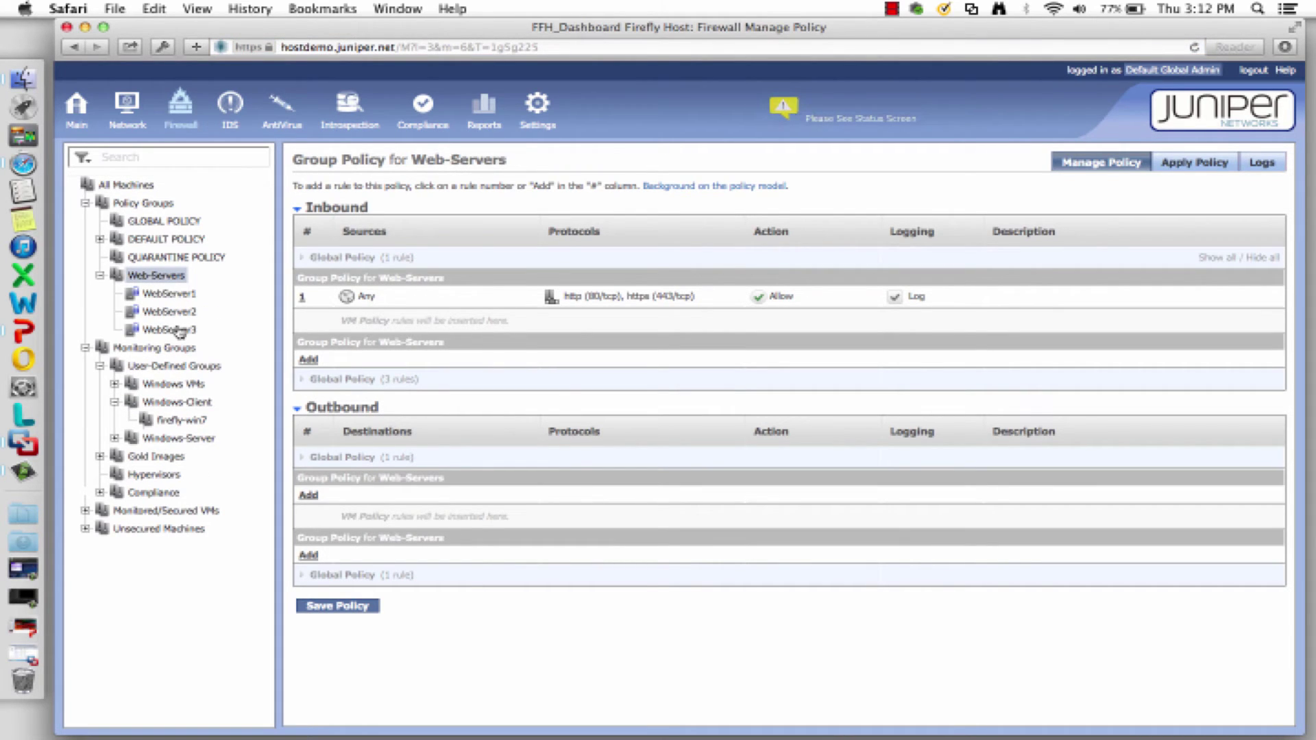
{"action": "mouse_move", "coordinate": [179, 333]}
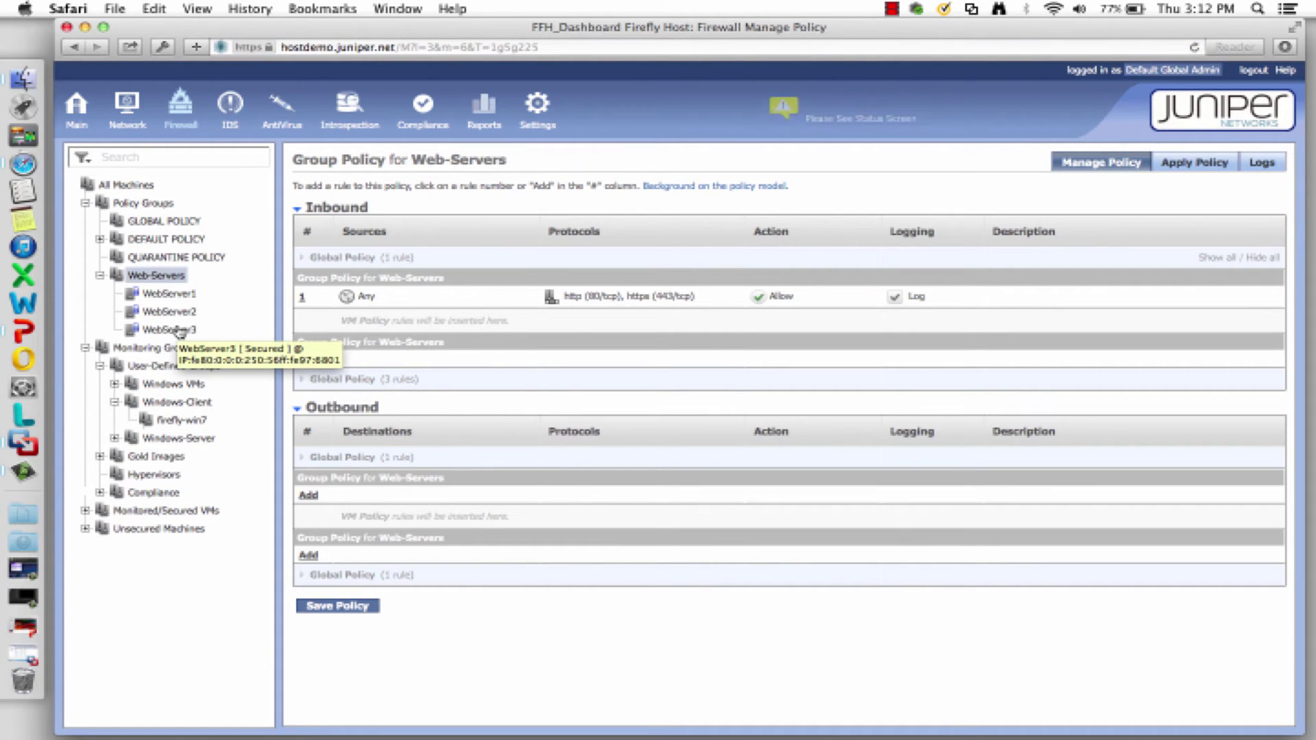
{"action": "left_click_drag", "start_coordinate": [292, 160], "coordinate": [505, 160]}
{"action": "left_click", "coordinate": [508, 160]}
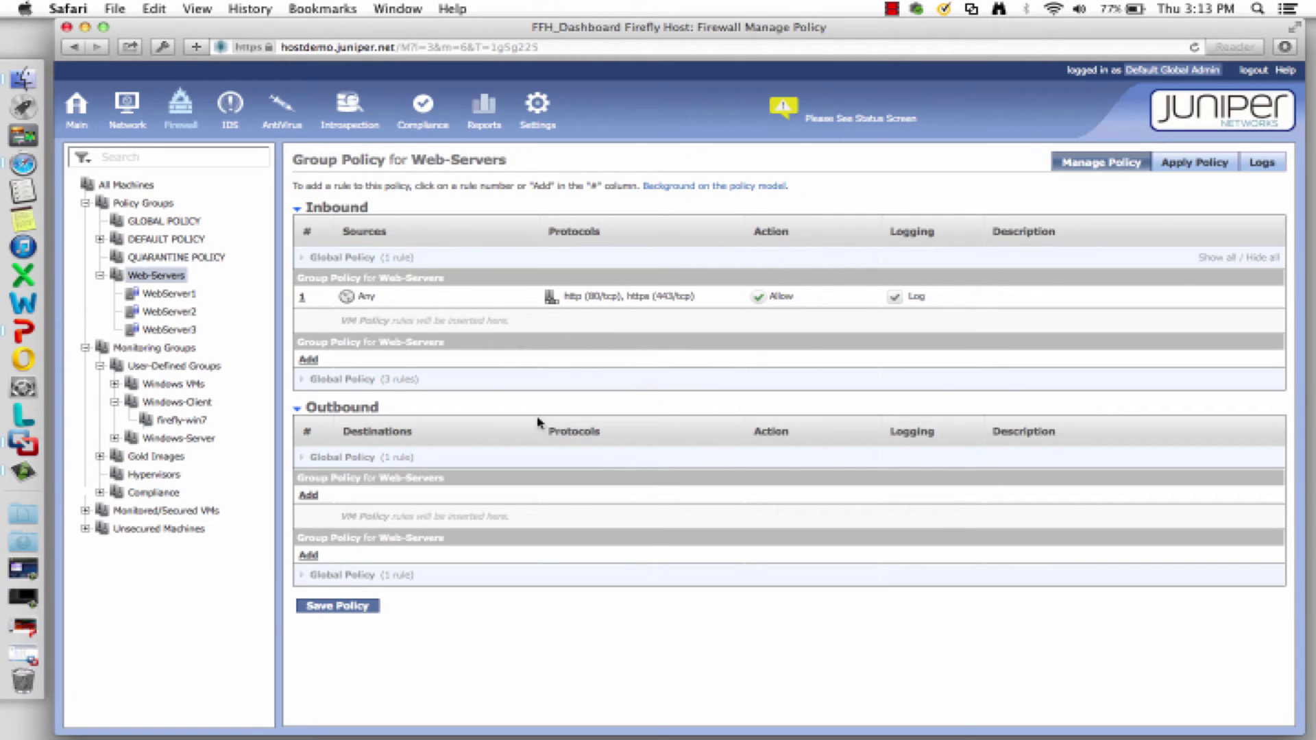
- Add an inbound rule to the VM policy of WebServer2 for the ftp (21/tcp) protocol from any source
{"action": "left_click", "coordinate": [538, 108]}
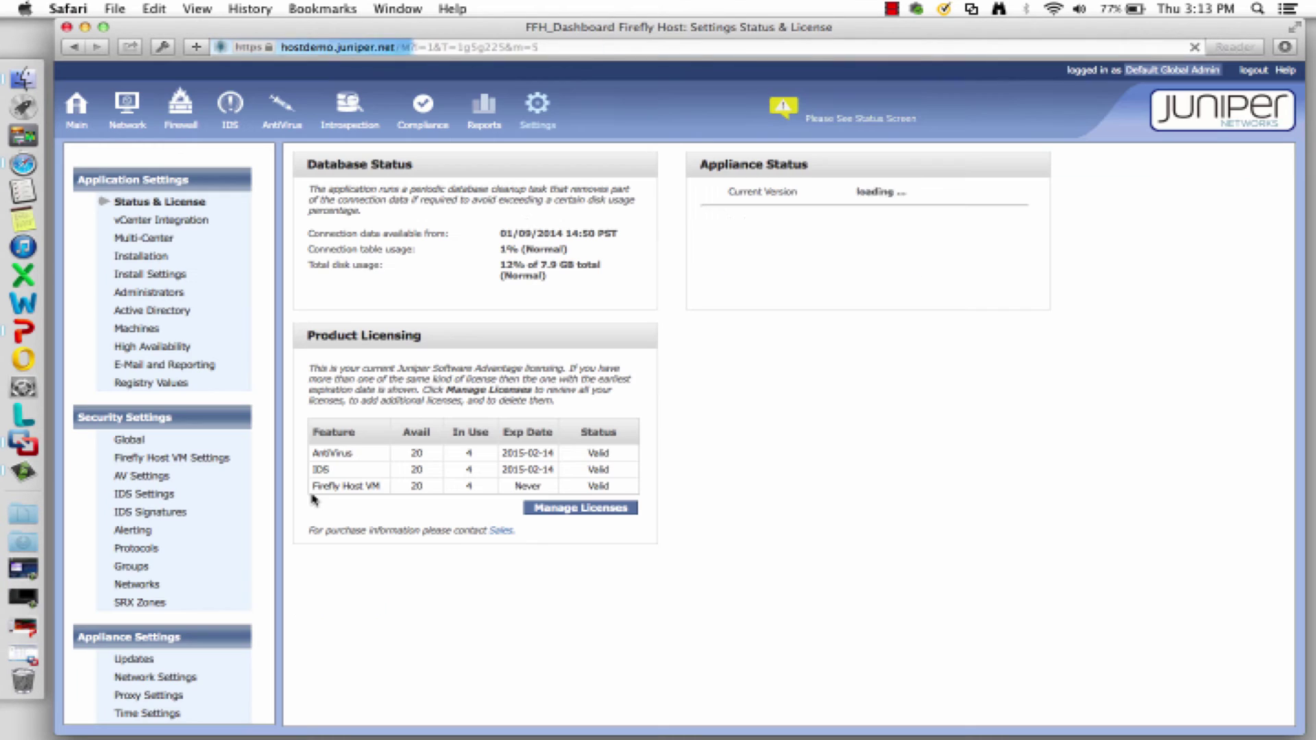
{"action": "left_click", "coordinate": [193, 124]}
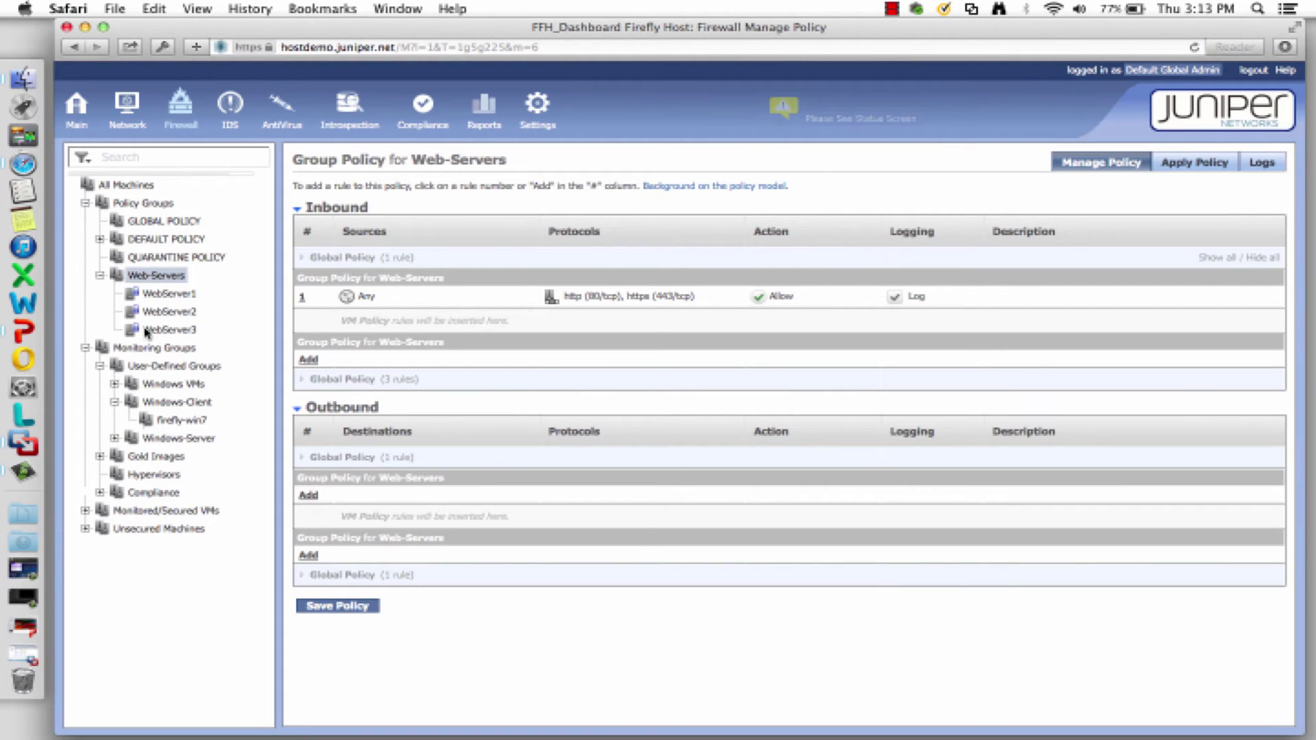
{"action": "left_click", "coordinate": [163, 313]}
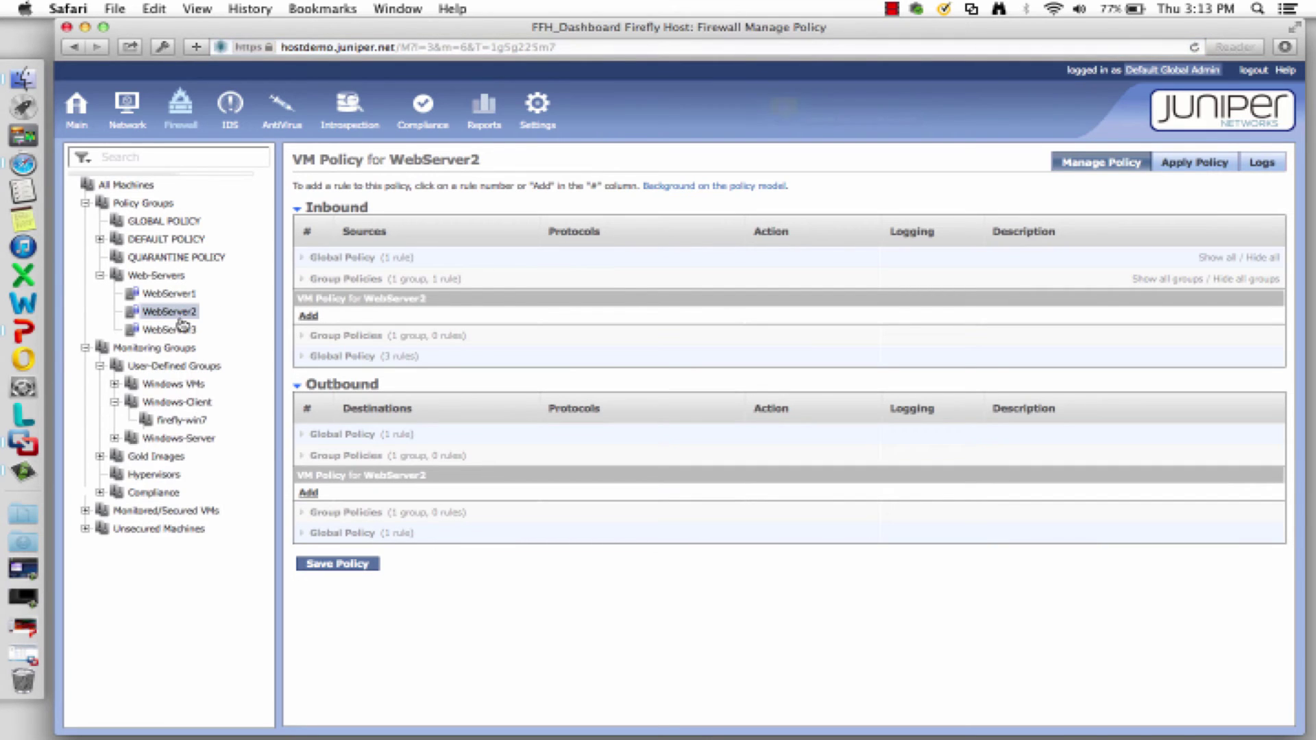
{"action": "left_click", "coordinate": [310, 318]}
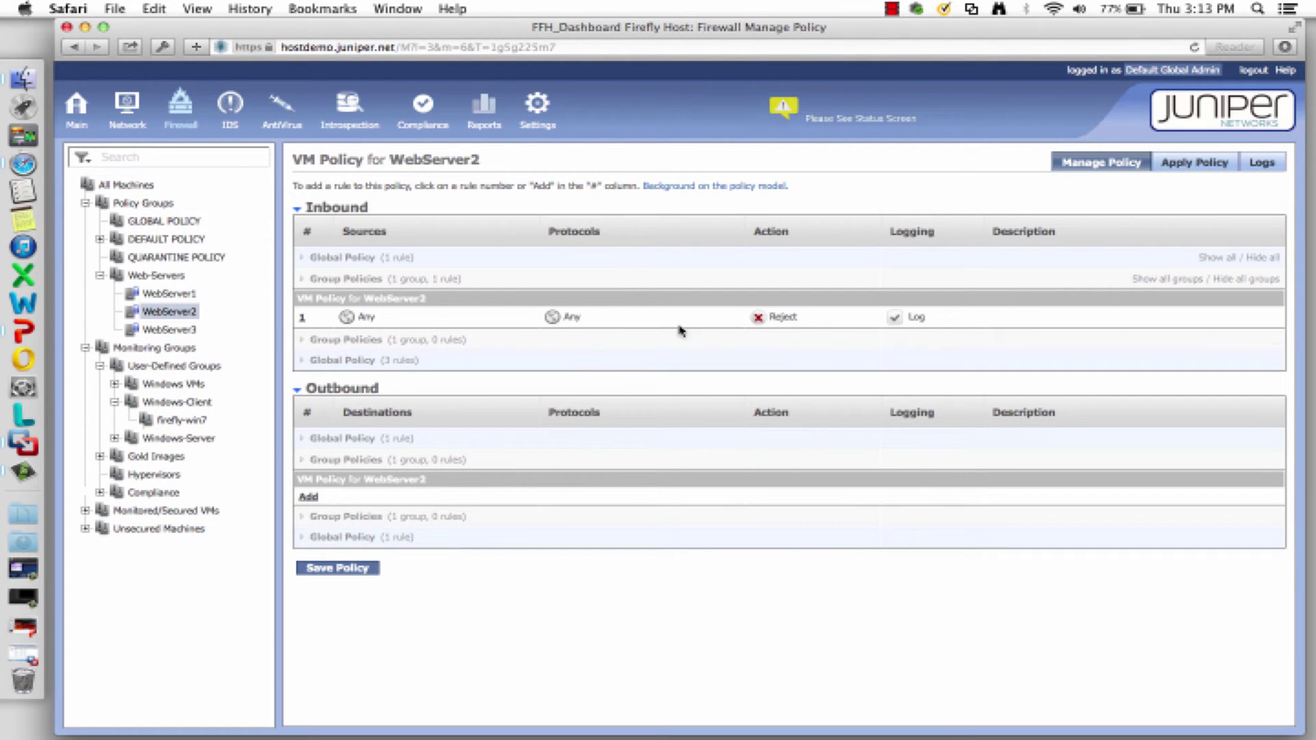
{"action": "left_click", "coordinate": [598, 321]}
{"action": "left_click", "coordinate": [607, 445]}
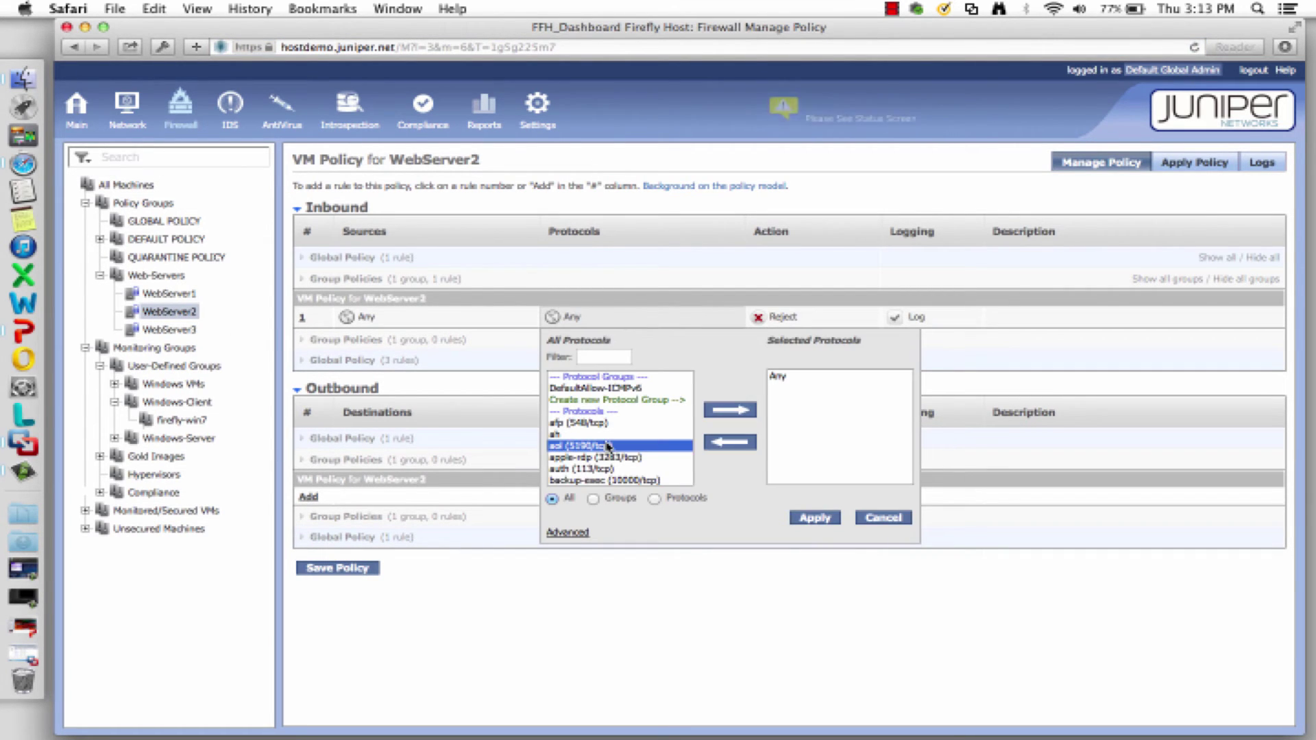
{"action": "type", "text": "ftp"}
{"action": "left_click", "coordinate": [752, 413]}
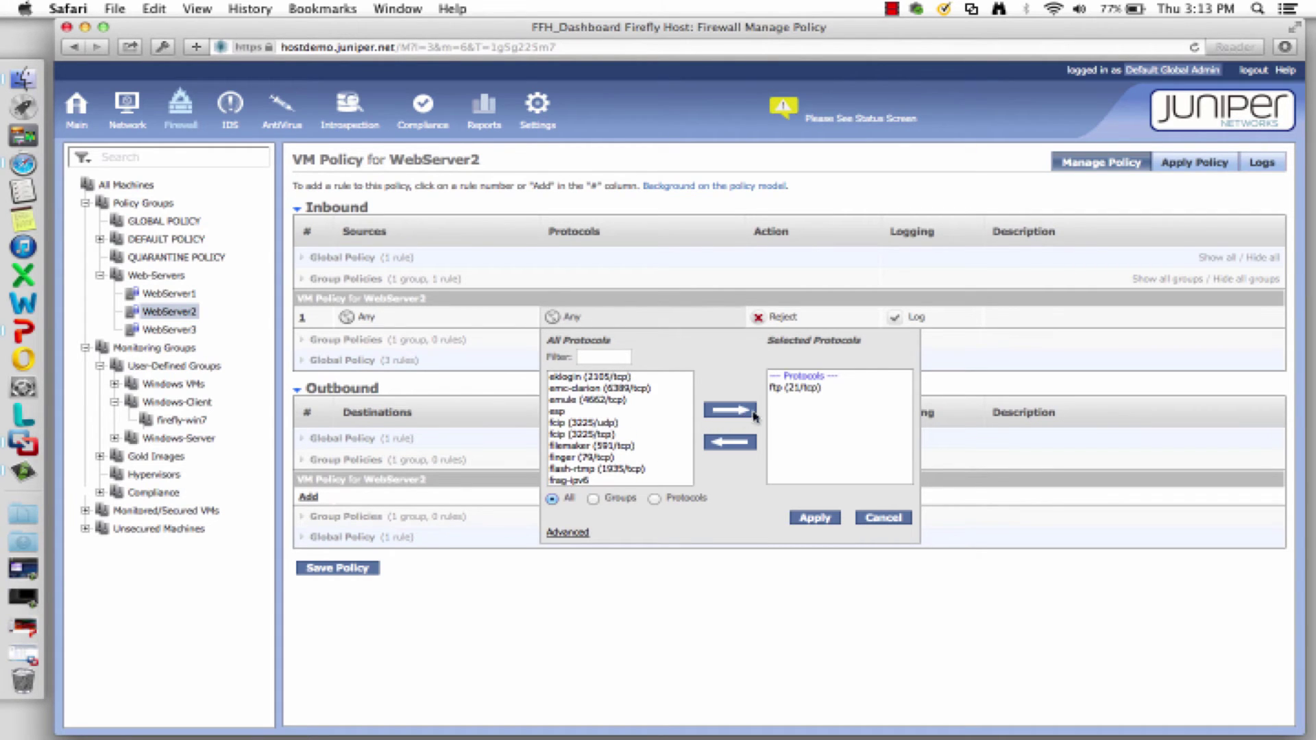
{"action": "left_click", "coordinate": [815, 519]}
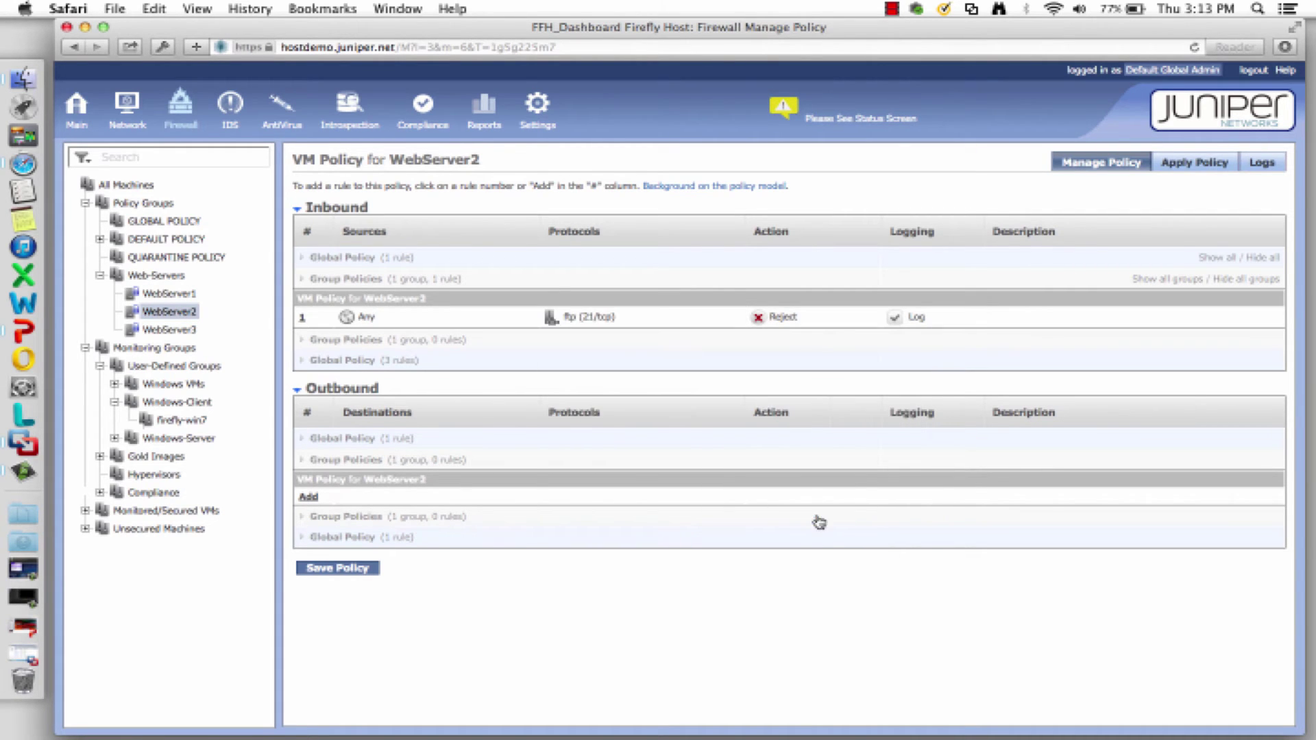
- Set the action of WebServer2's inbound ftp rule to Allow and save the policy
{"action": "left_click", "coordinate": [789, 315]}
{"action": "left_click", "coordinate": [794, 339]}
{"action": "left_click", "coordinate": [349, 570]}
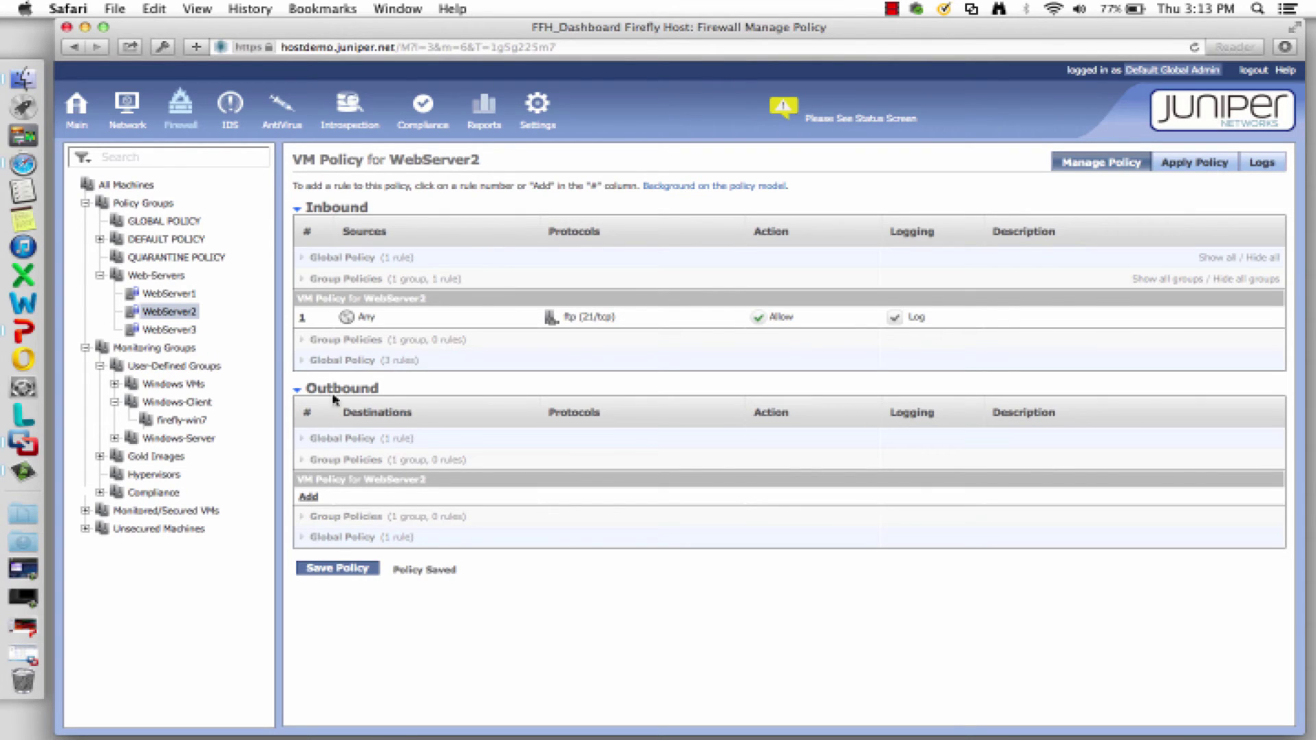
- Show all inherited global and group rules in WebServer2's policy, and install the policy on that VM
{"action": "left_click", "coordinate": [1212, 258]}
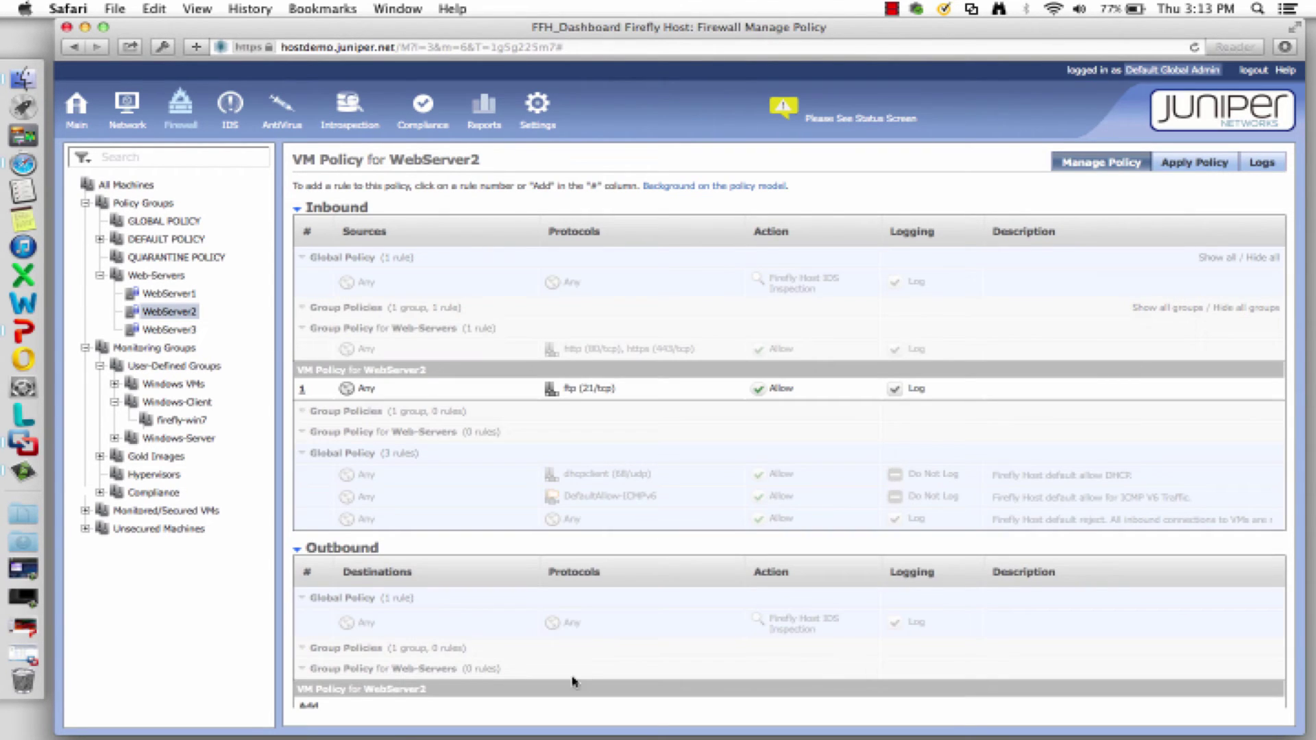
{"action": "left_click", "coordinate": [316, 548]}
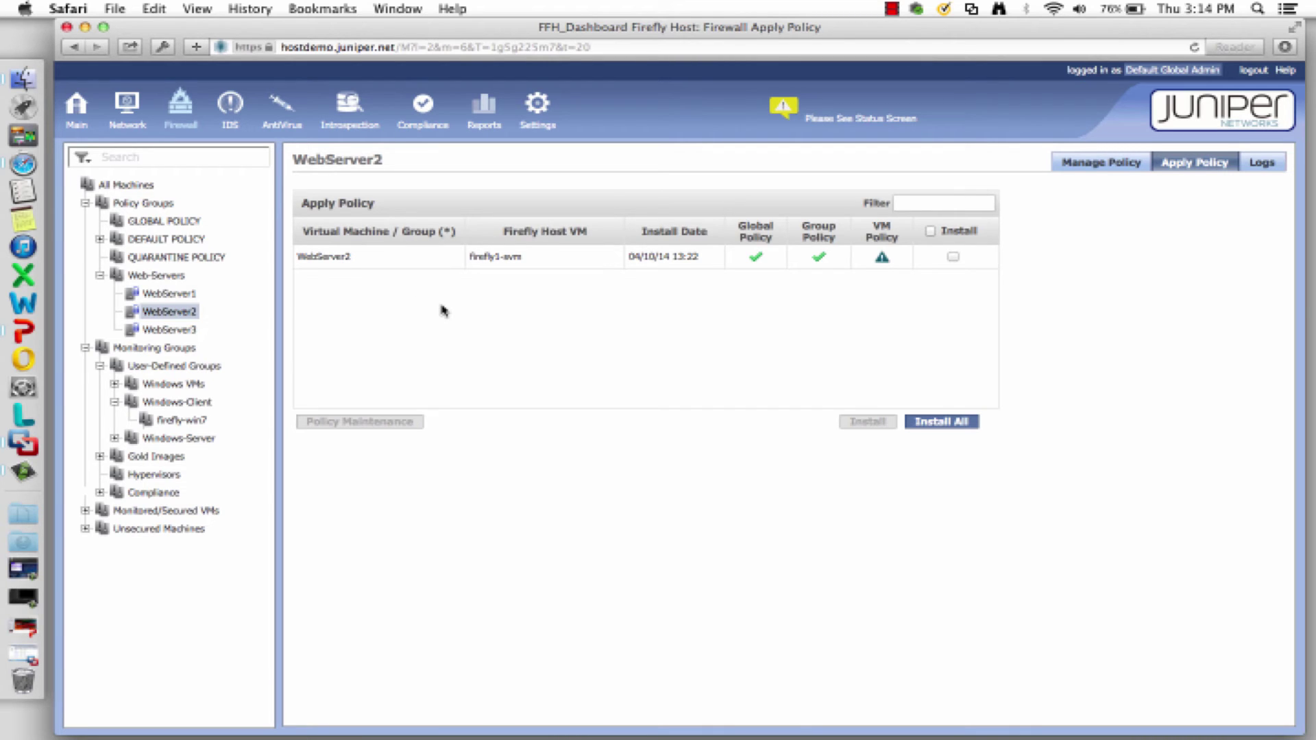
{"action": "left_click", "coordinate": [941, 423]}
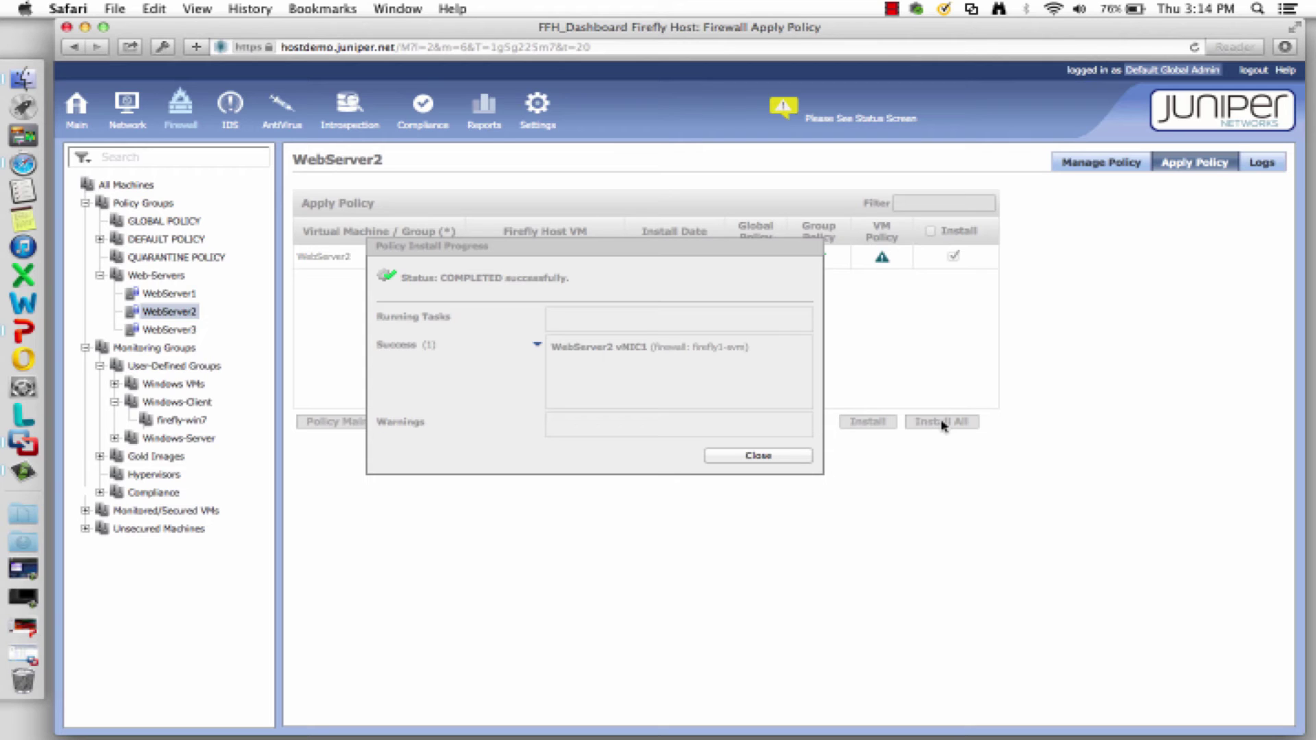
{"action": "left_click", "coordinate": [758, 455]}
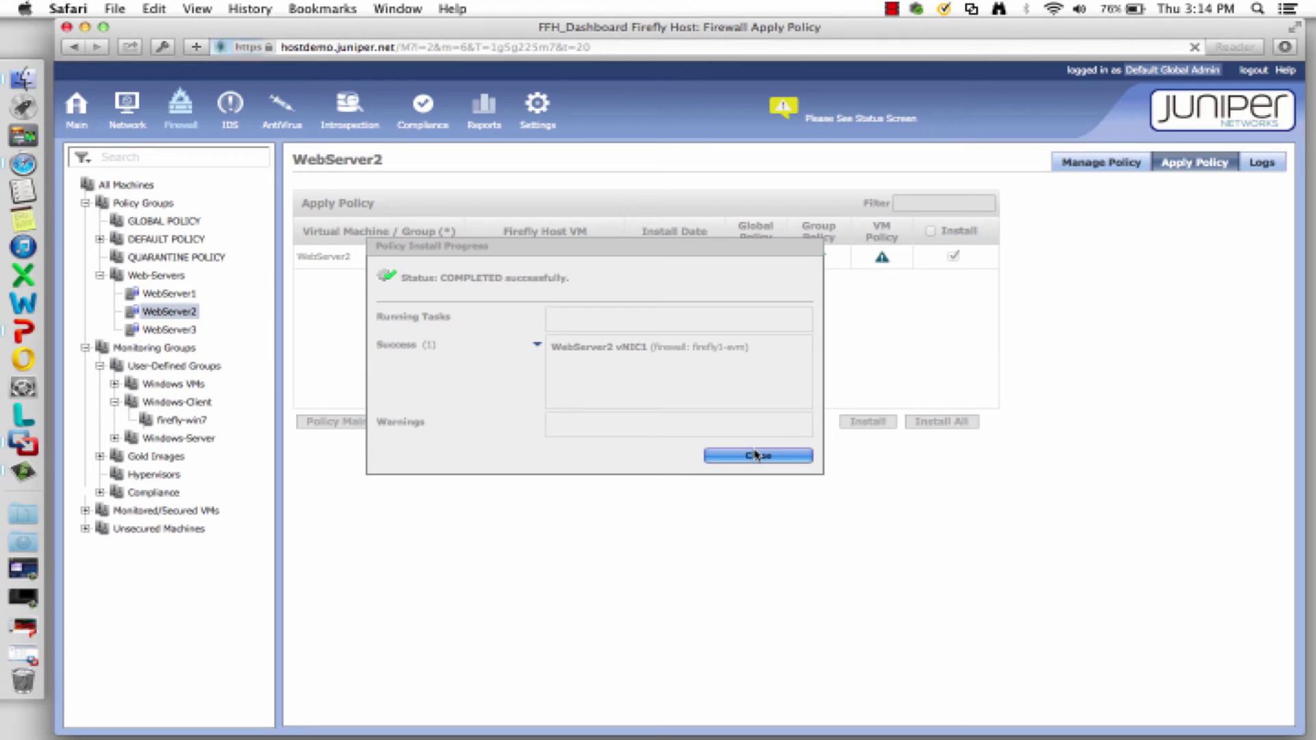
- Check the policy install status of all machines, and examine their firewall logs and the Filter 1 options
{"action": "left_click", "coordinate": [118, 185]}
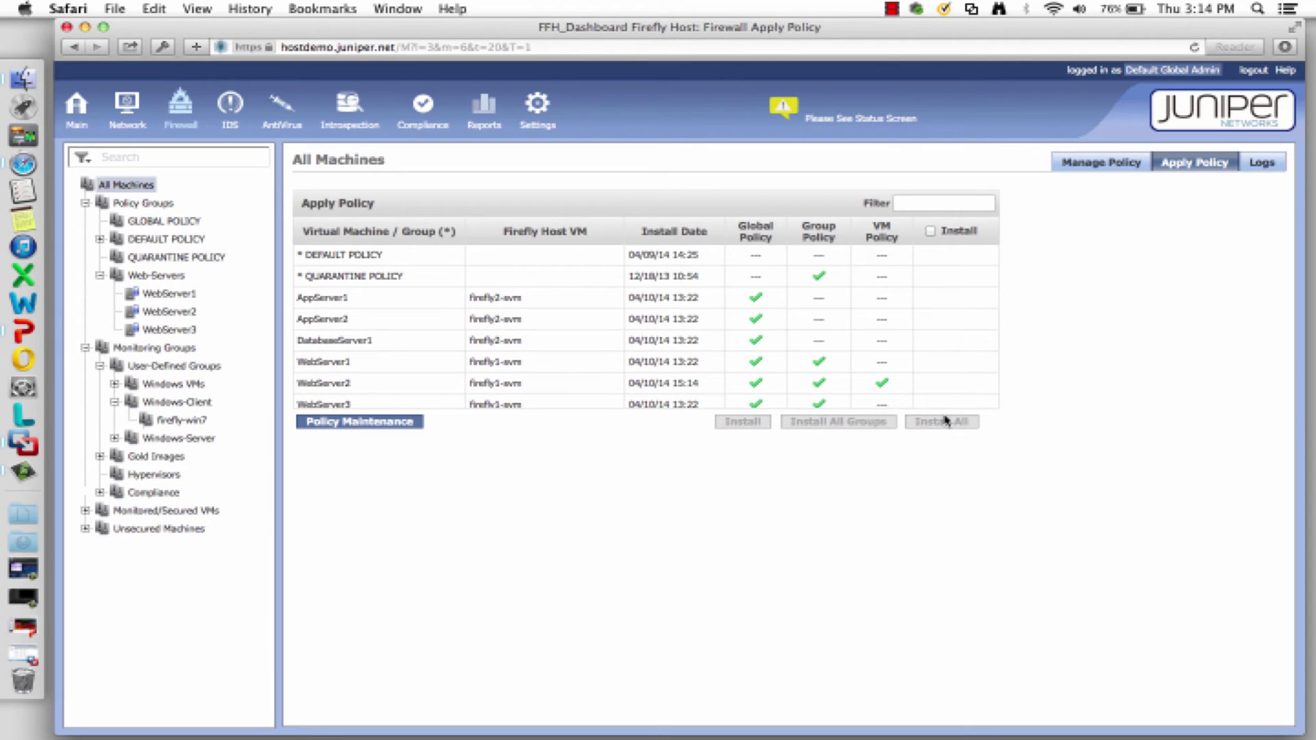
{"action": "left_click", "coordinate": [1262, 163]}
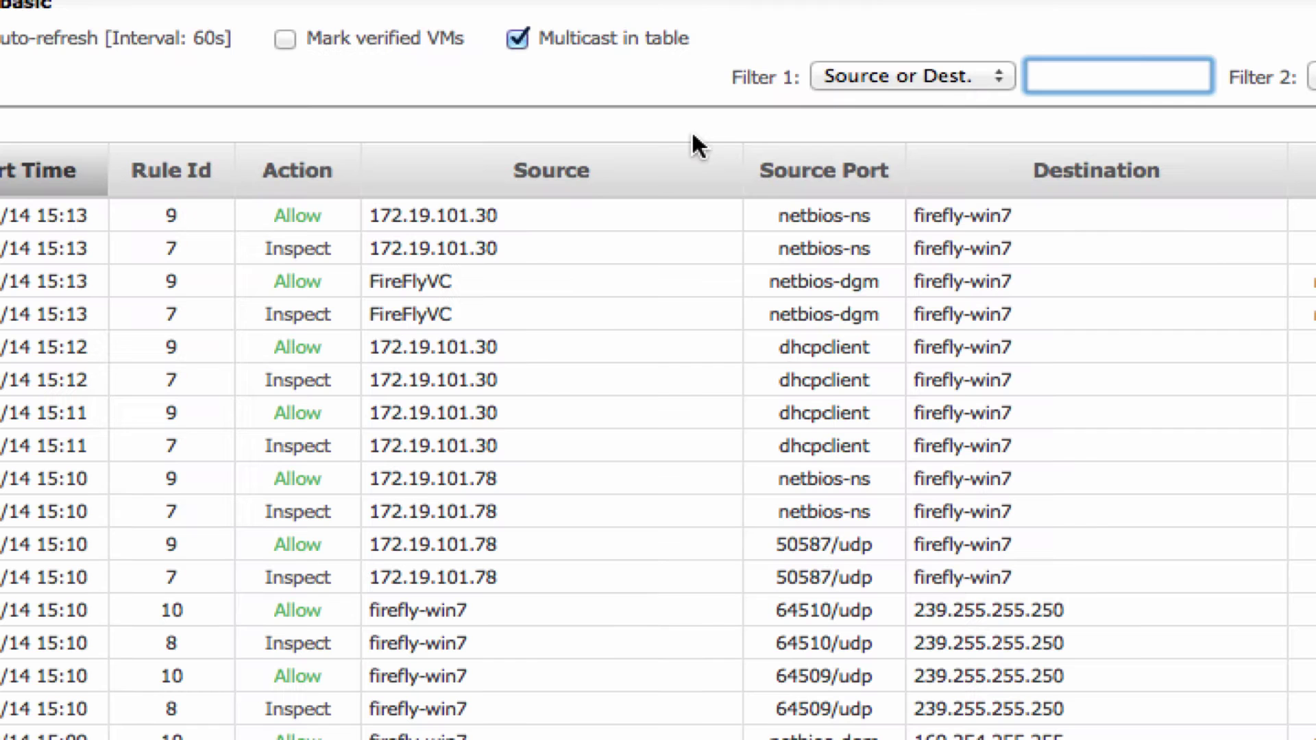
{"action": "left_click", "coordinate": [951, 81]}
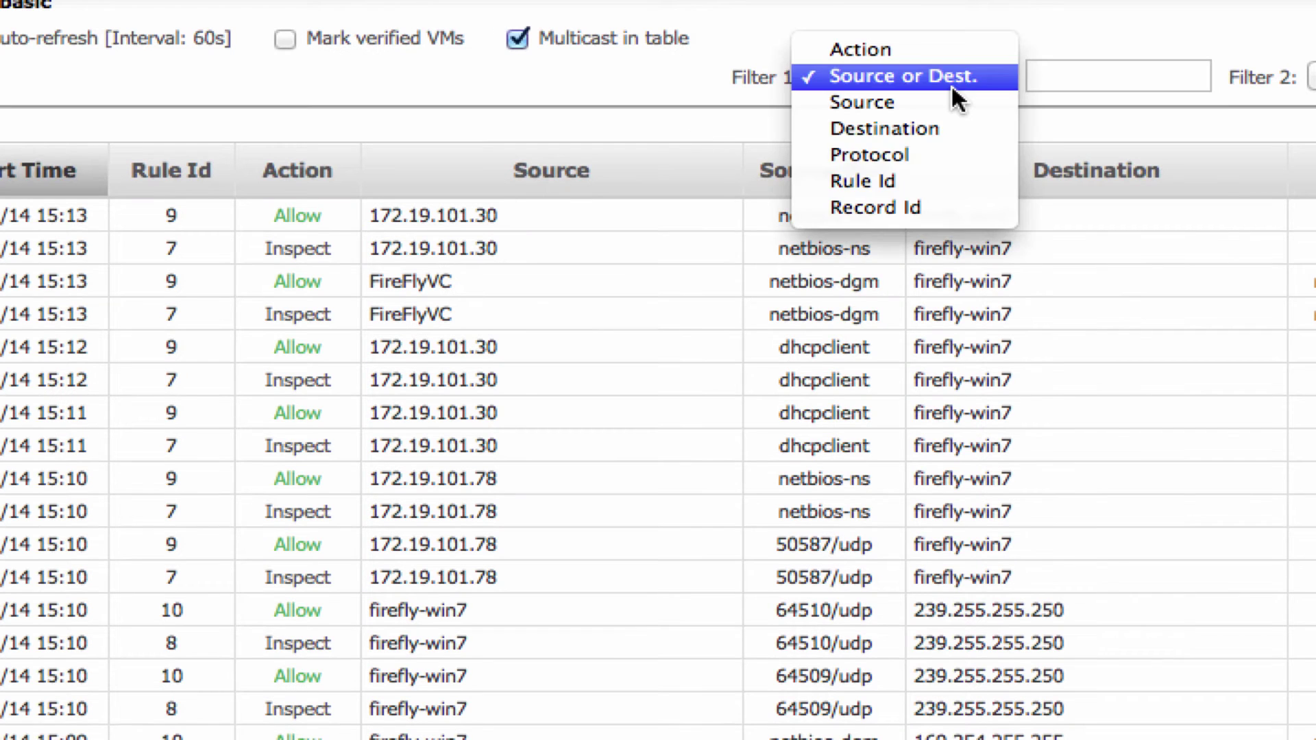
{"action": "left_click", "coordinate": [1080, 44]}
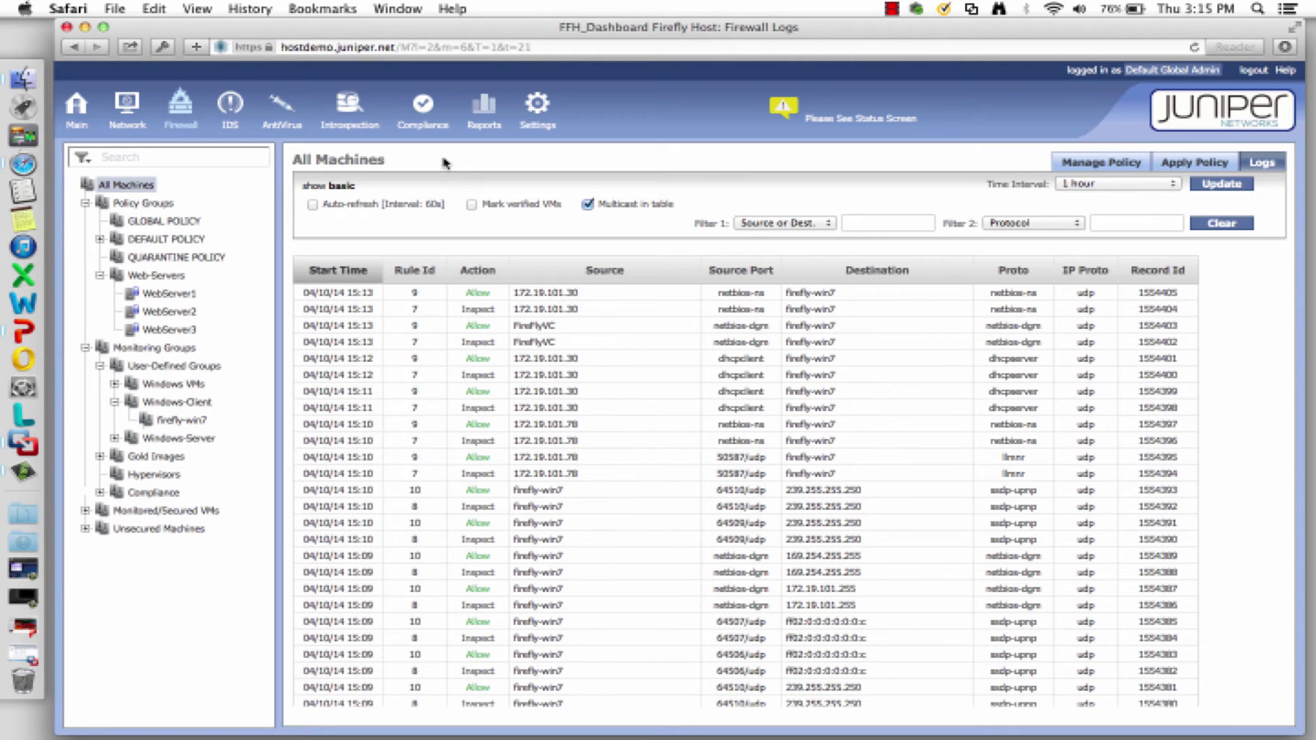
- Examine the IDS top alerts for all machines, including the details and alert sources of the php.exe access alert
{"action": "left_click", "coordinate": [228, 110]}
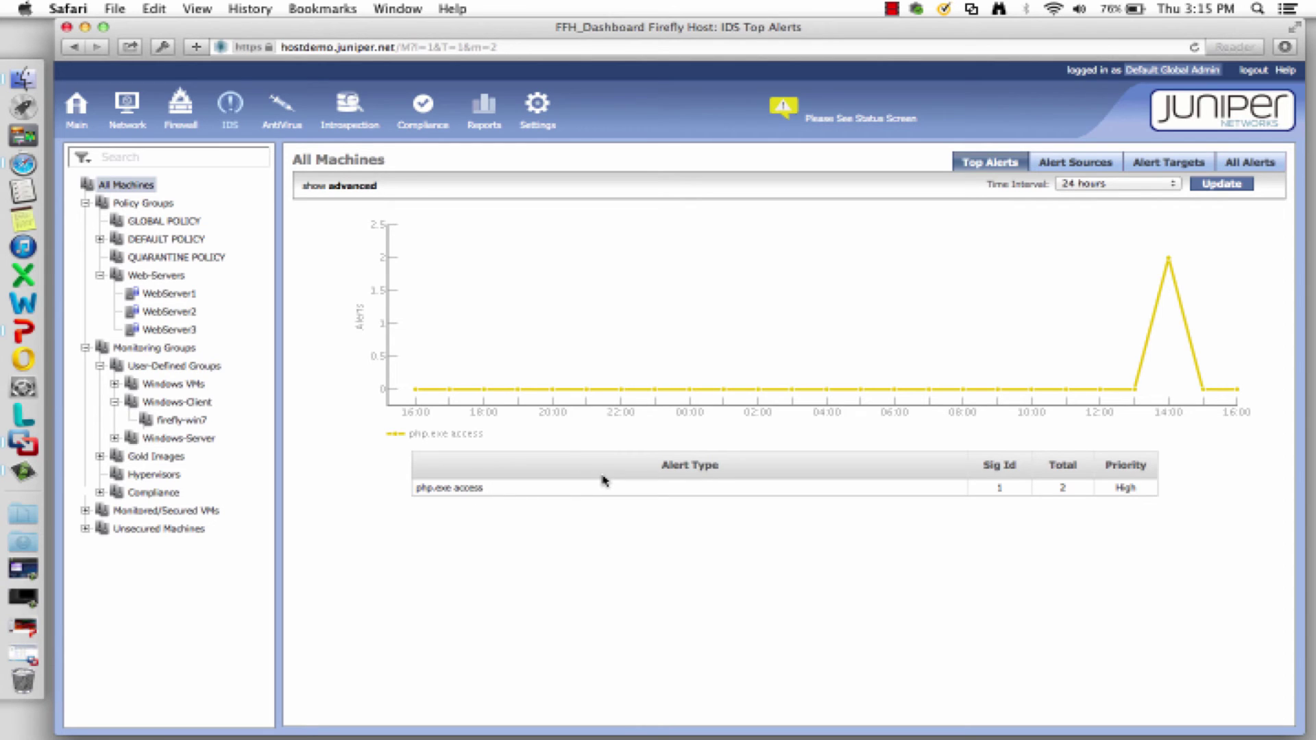
{"action": "left_click", "coordinate": [476, 487]}
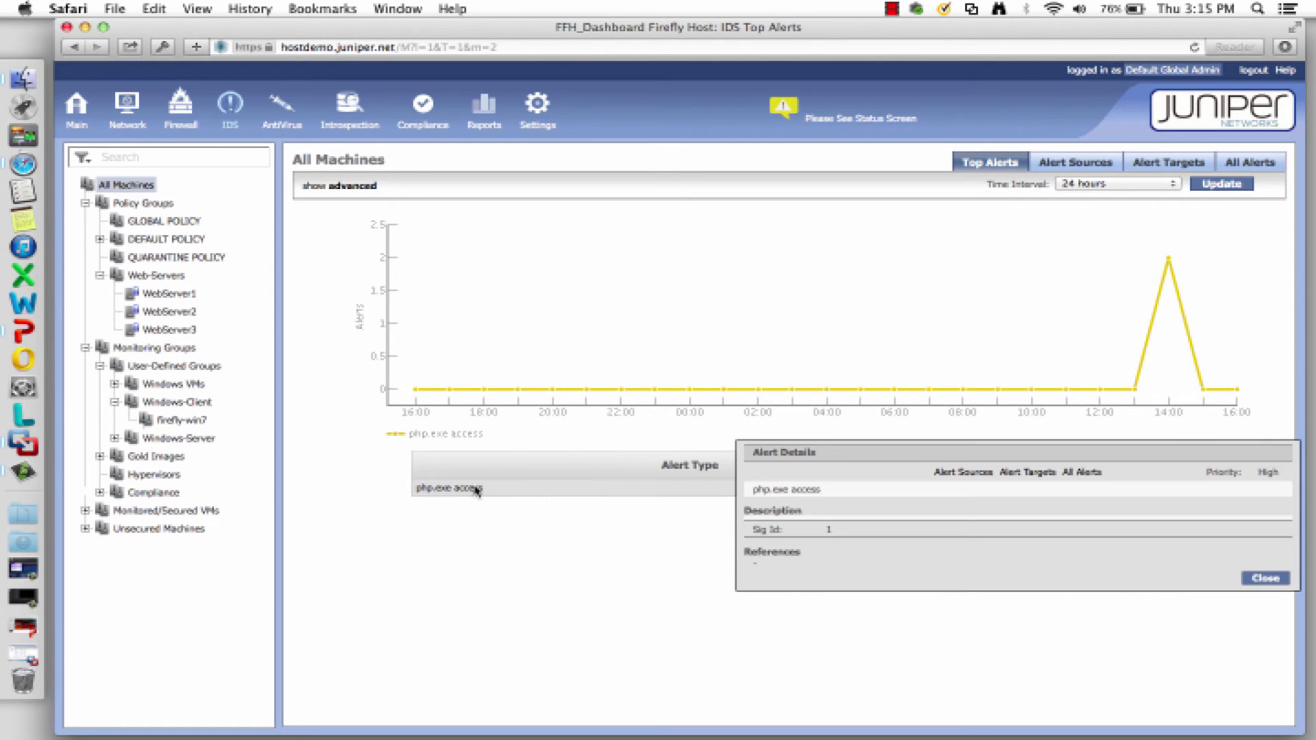
{"action": "left_click_drag", "start_coordinate": [946, 451], "coordinate": [744, 368]}
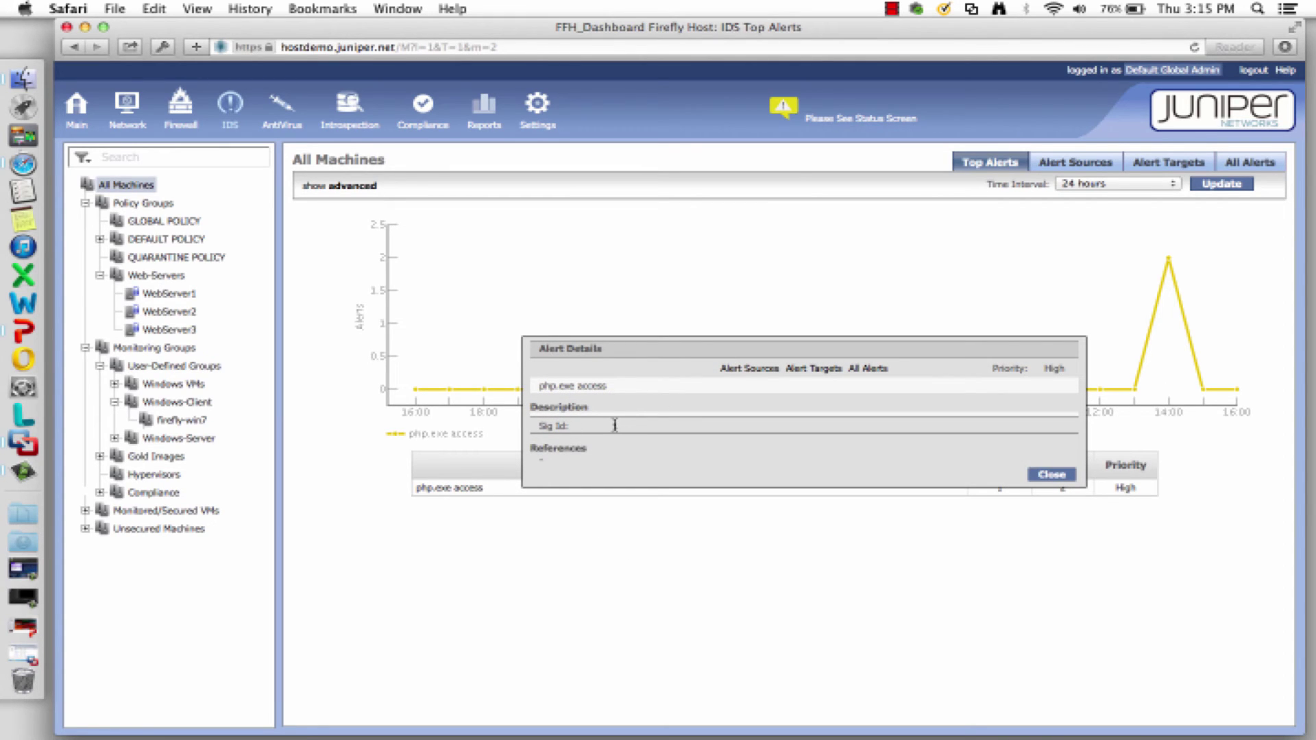
{"action": "left_click", "coordinate": [763, 371]}
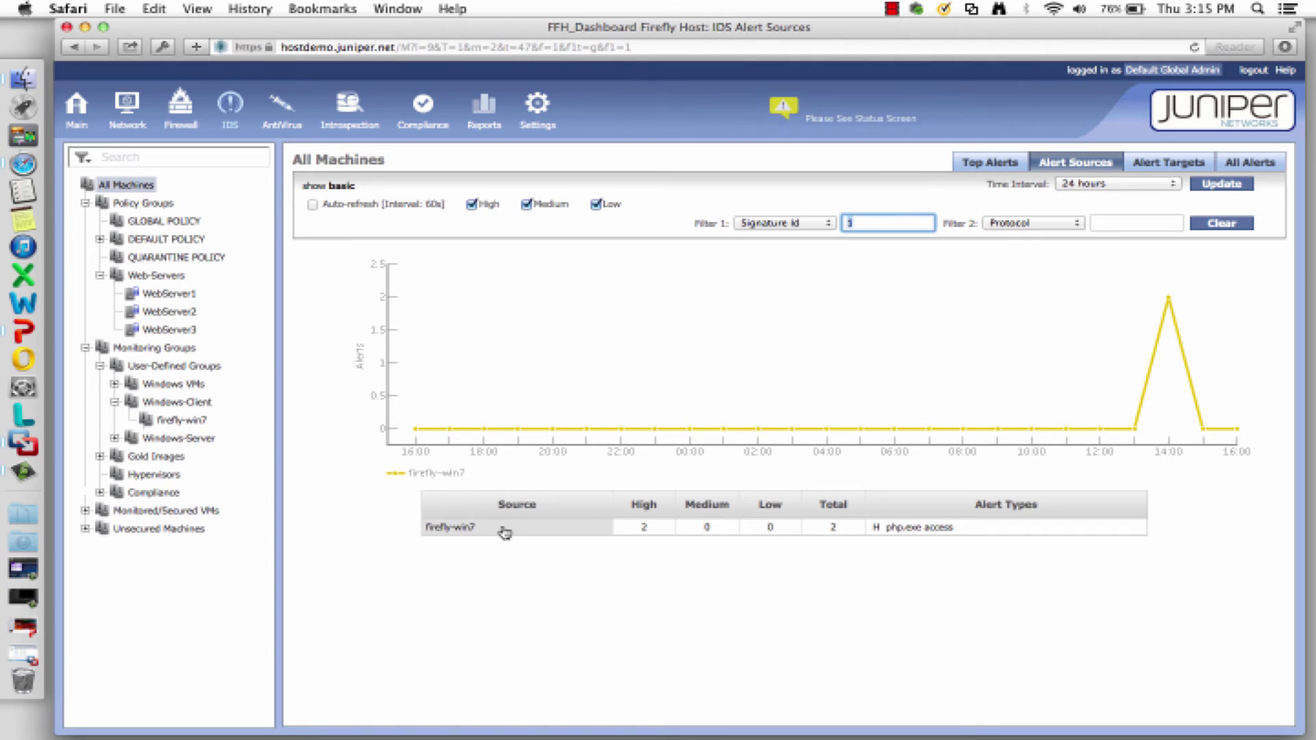
{"action": "left_click", "coordinate": [938, 530]}
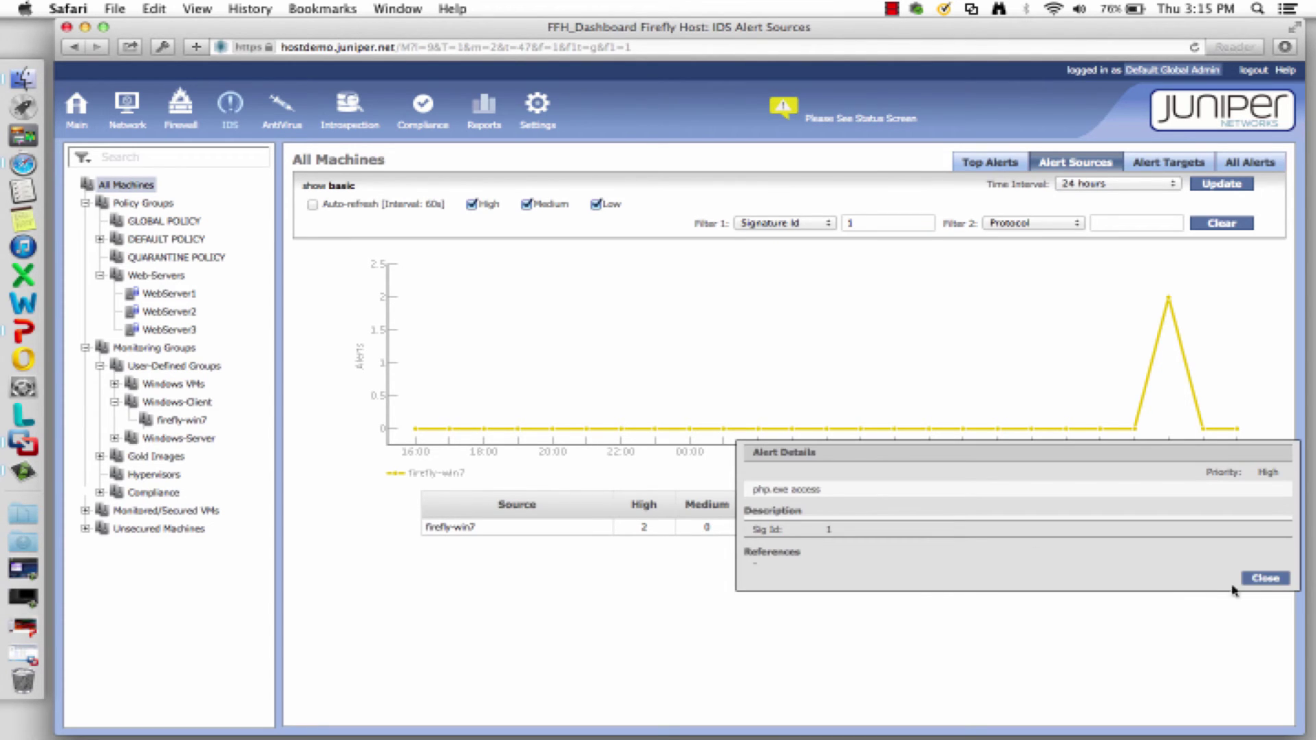
{"action": "left_click", "coordinate": [1259, 581]}
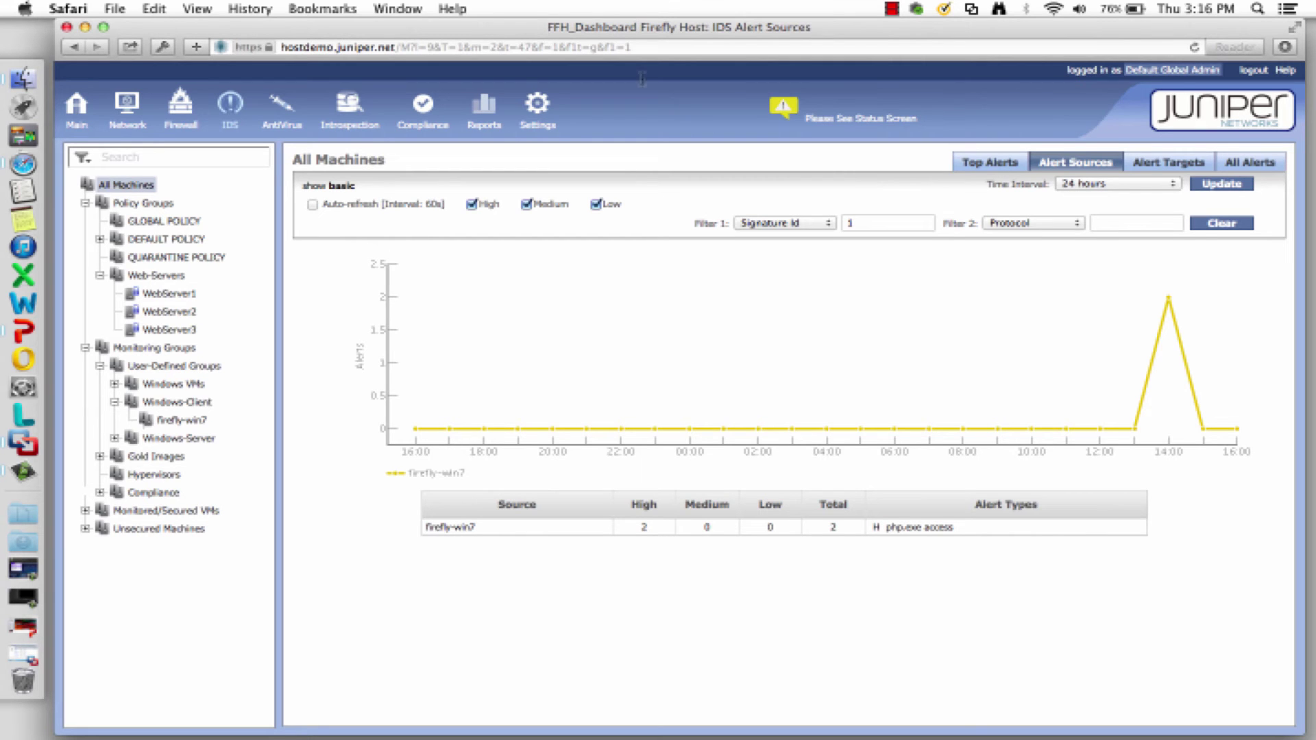
- Examine the raw signature of php.exe access in the custom server-webapp IDS signature group, and leave it without changes
{"action": "left_click", "coordinate": [538, 108]}
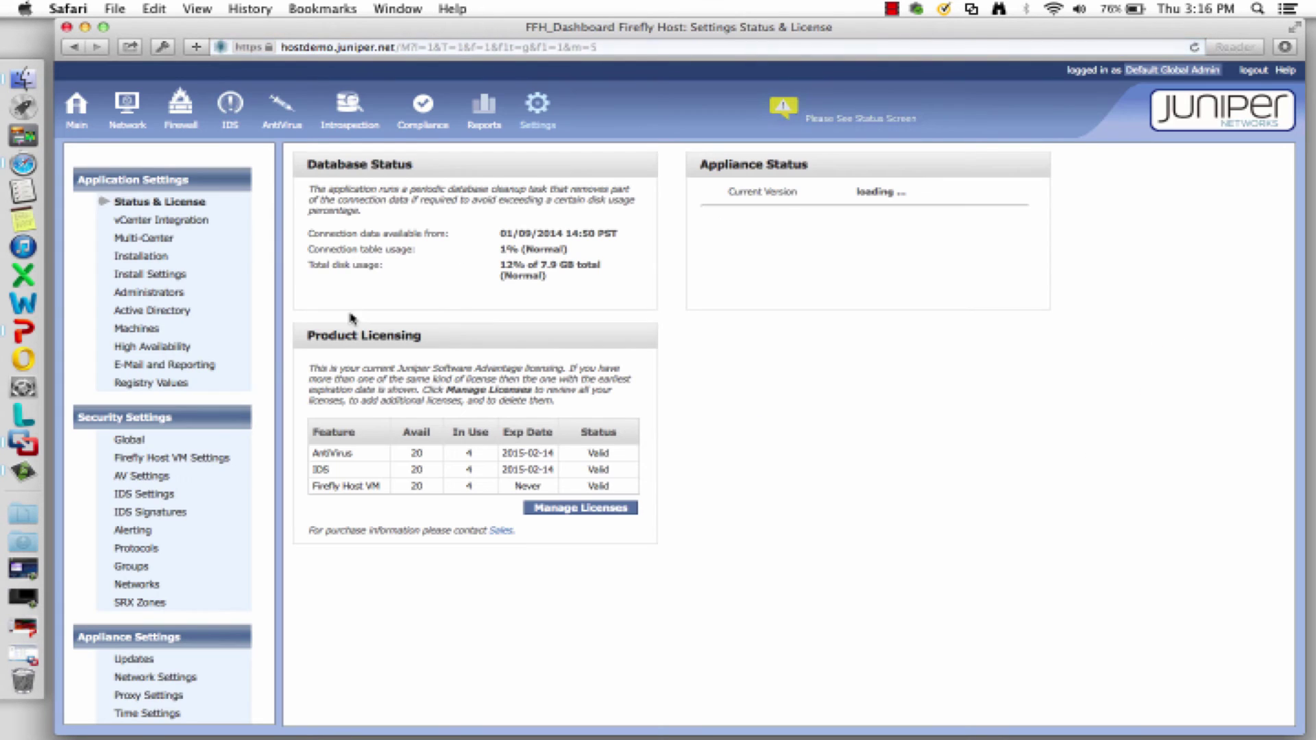
{"action": "left_click", "coordinate": [151, 512]}
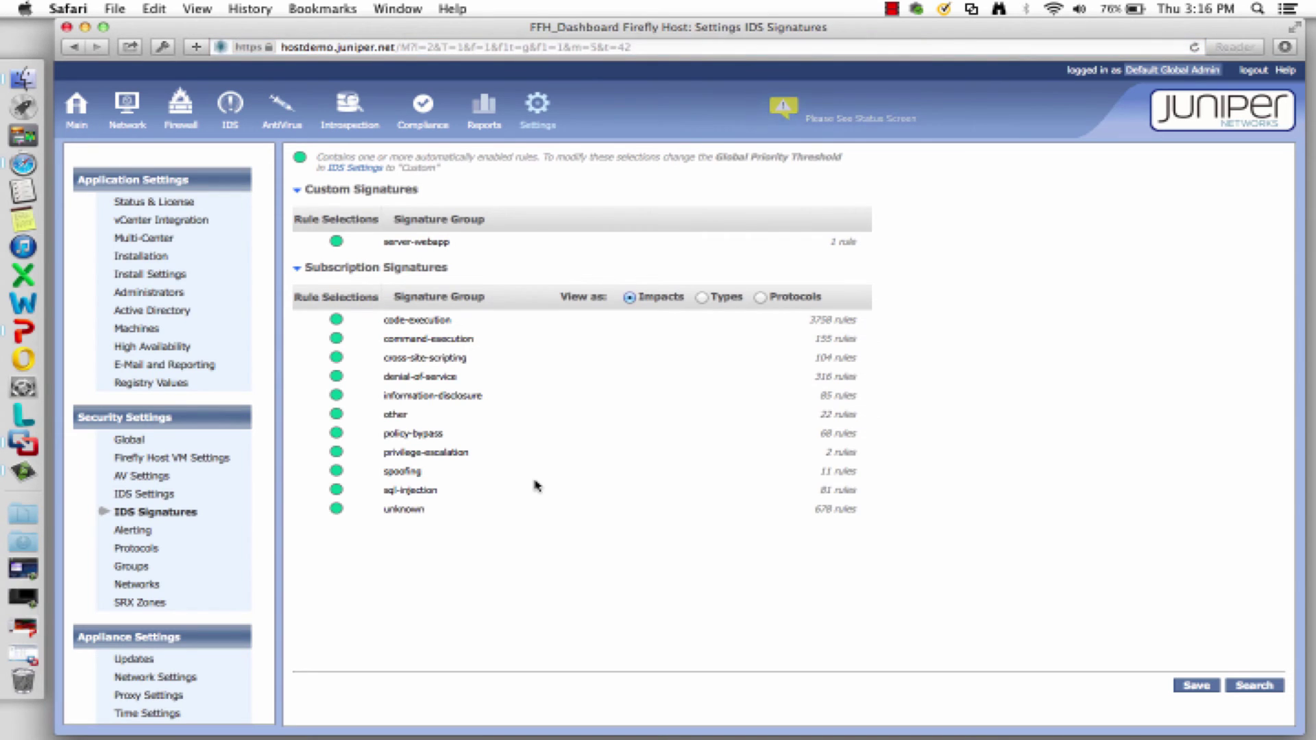
{"action": "left_click", "coordinate": [437, 244]}
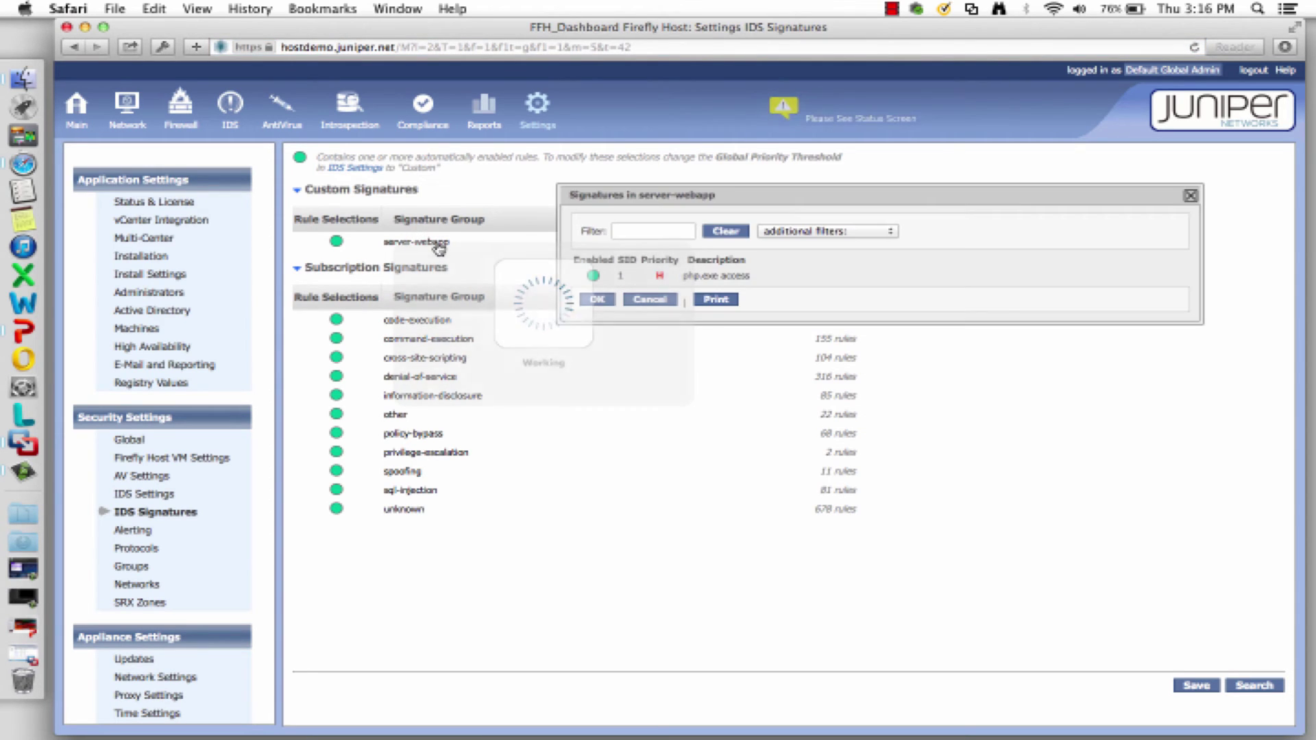
{"action": "left_click", "coordinate": [710, 277]}
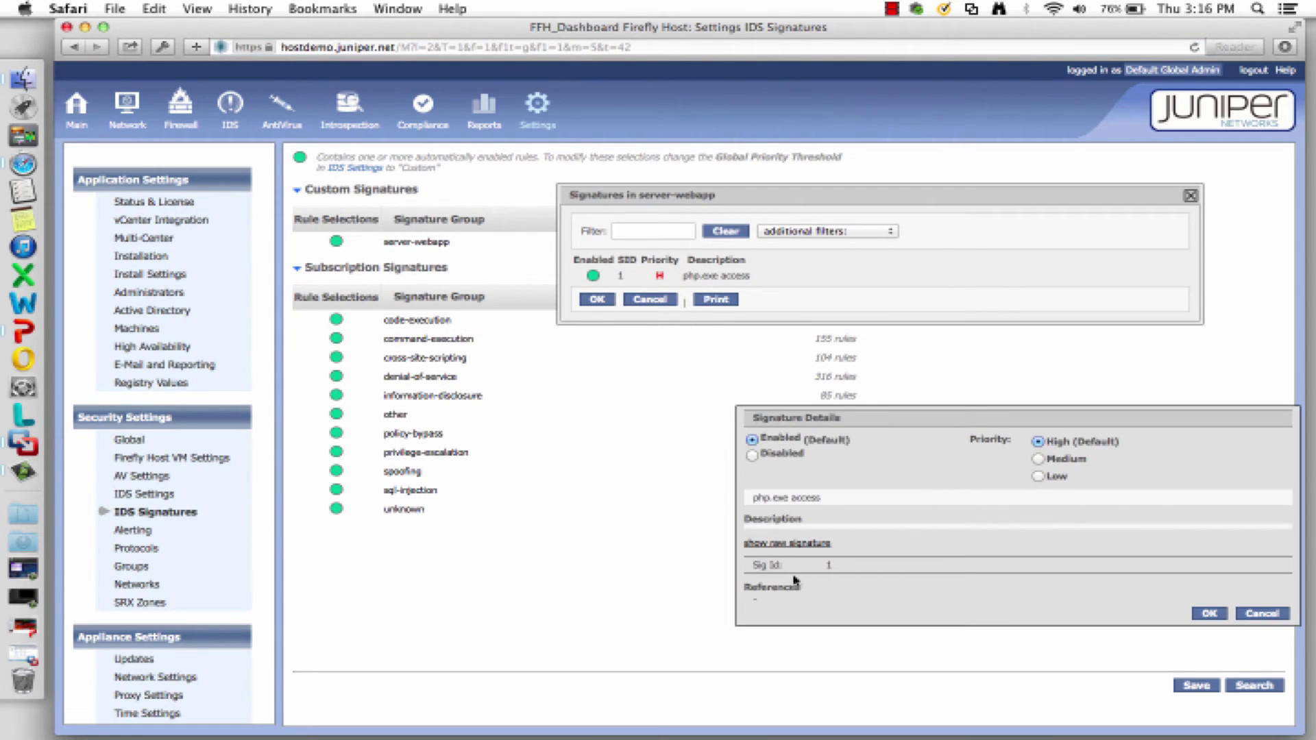
{"action": "left_click", "coordinate": [789, 544]}
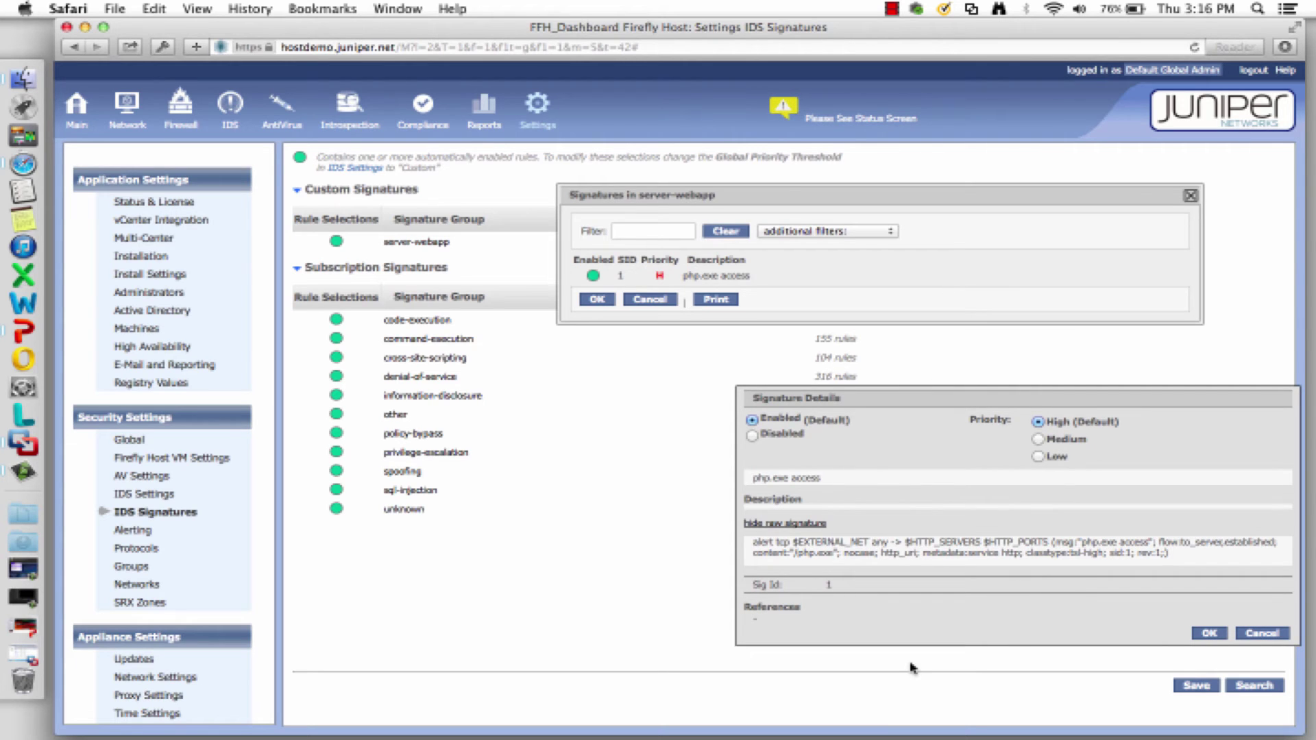
{"action": "left_click", "coordinate": [1265, 635]}
{"action": "left_click", "coordinate": [651, 299]}
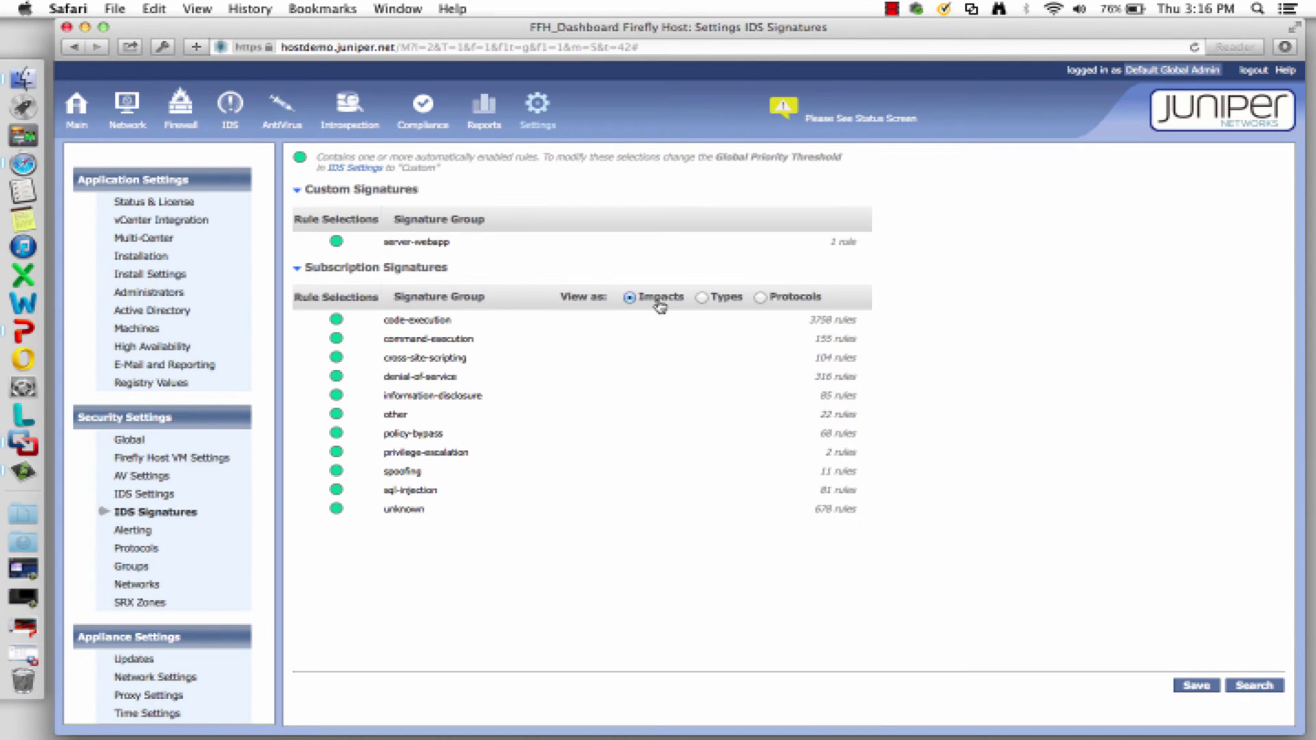
- Browse the denial-of-service subscription signatures and examine the details and raw signature of Novell iManager Tree Name Denial of Service
{"action": "left_click_drag", "start_coordinate": [441, 190], "coordinate": [303, 196]}
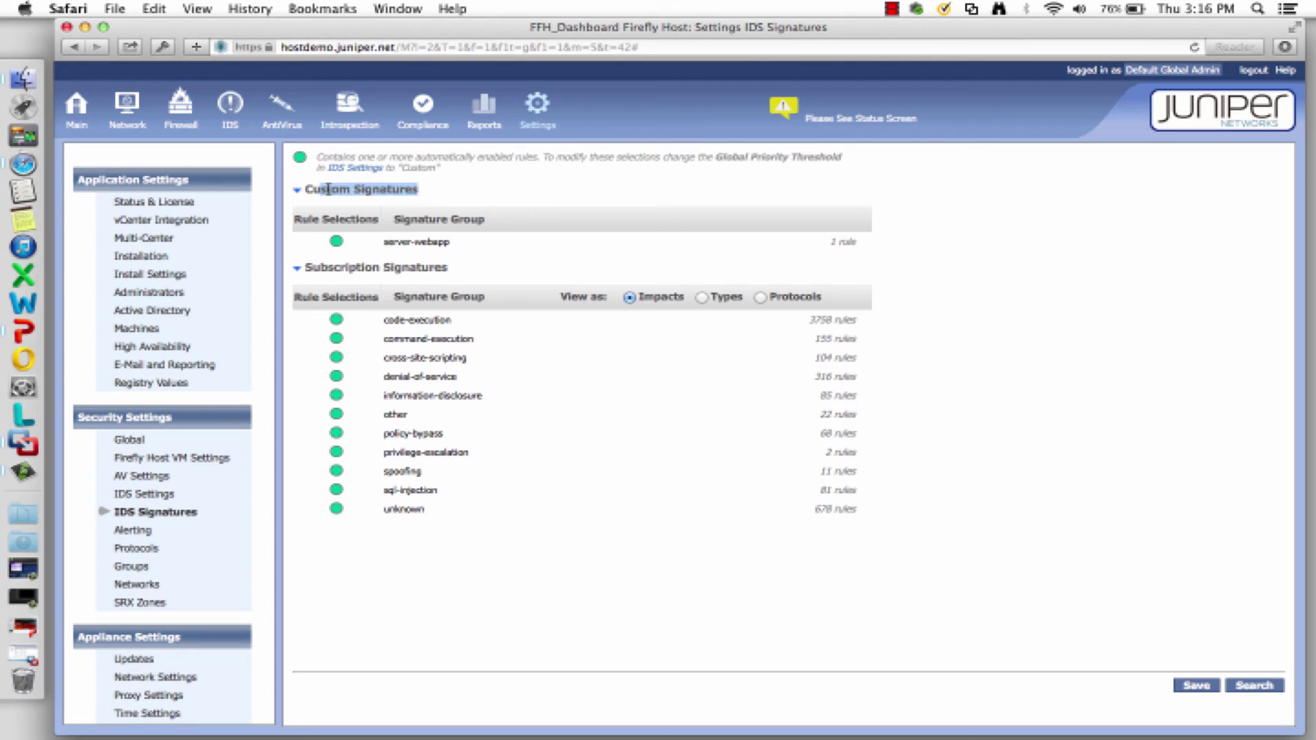
{"action": "left_click_drag", "start_coordinate": [471, 269], "coordinate": [299, 268]}
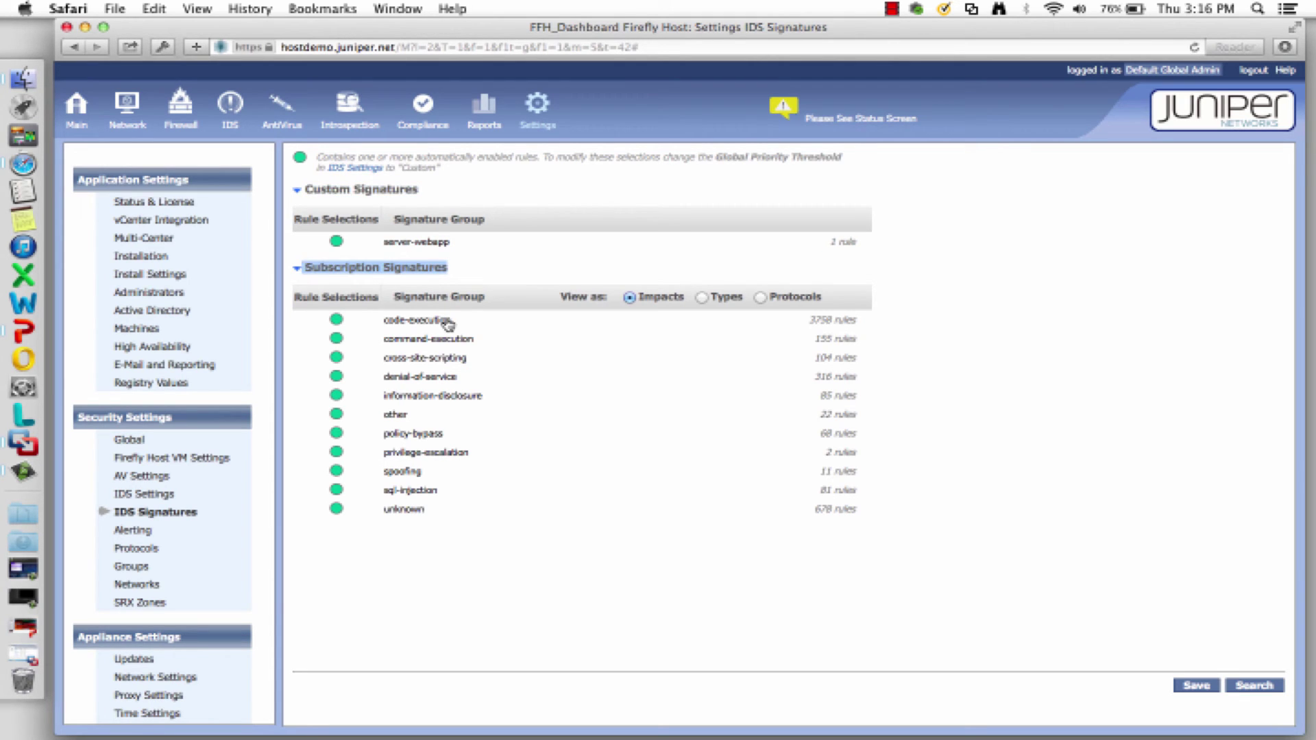
{"action": "left_click", "coordinate": [438, 383]}
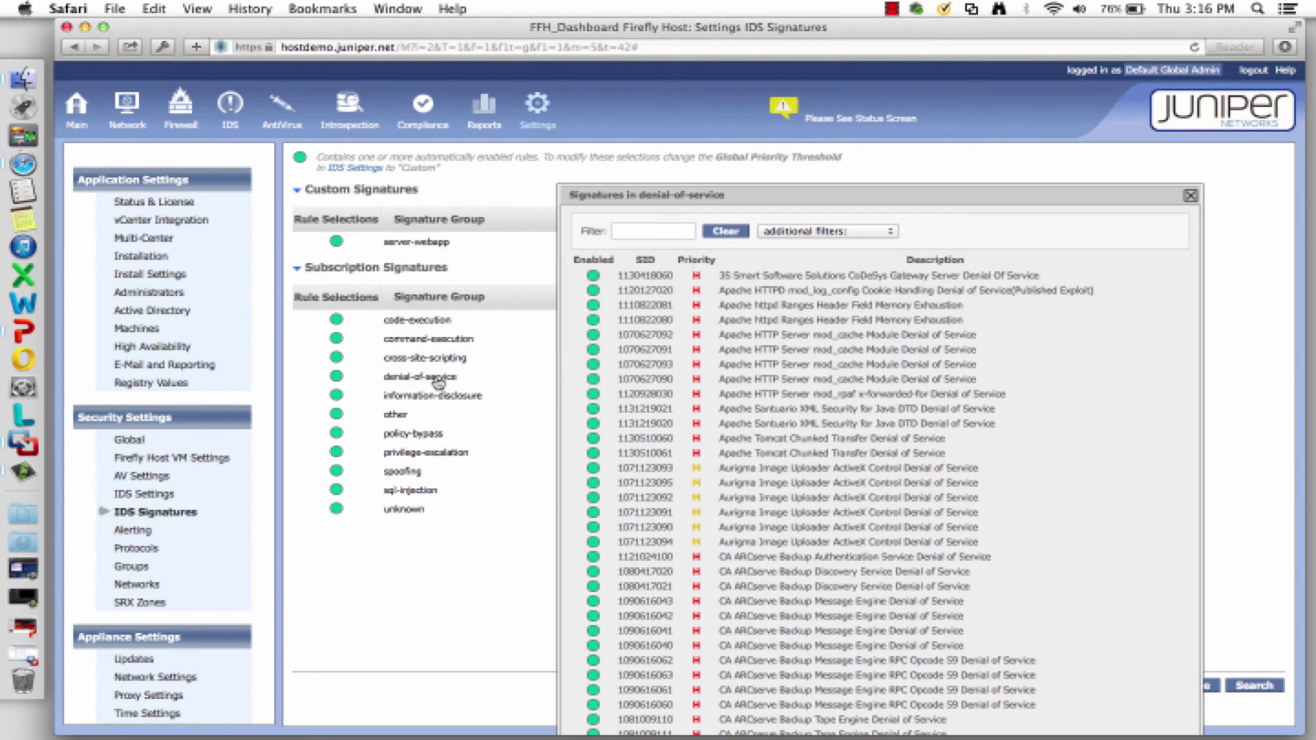
{"action": "scroll", "coordinate": [843, 480], "scroll_direction": "down", "scroll_amount": 10}
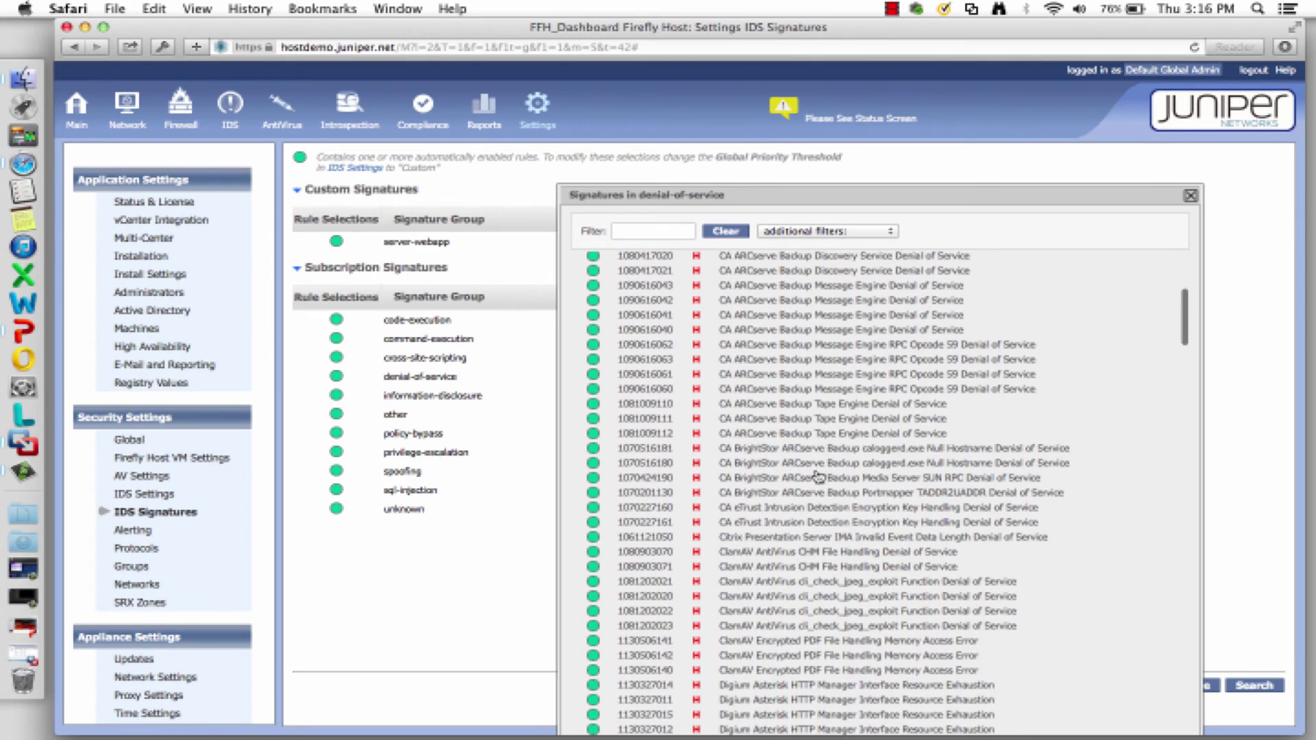
{"action": "scroll", "coordinate": [819, 479], "scroll_direction": "down", "scroll_amount": 15}
{"action": "scroll", "coordinate": [845, 655], "scroll_direction": "down", "scroll_amount": 15}
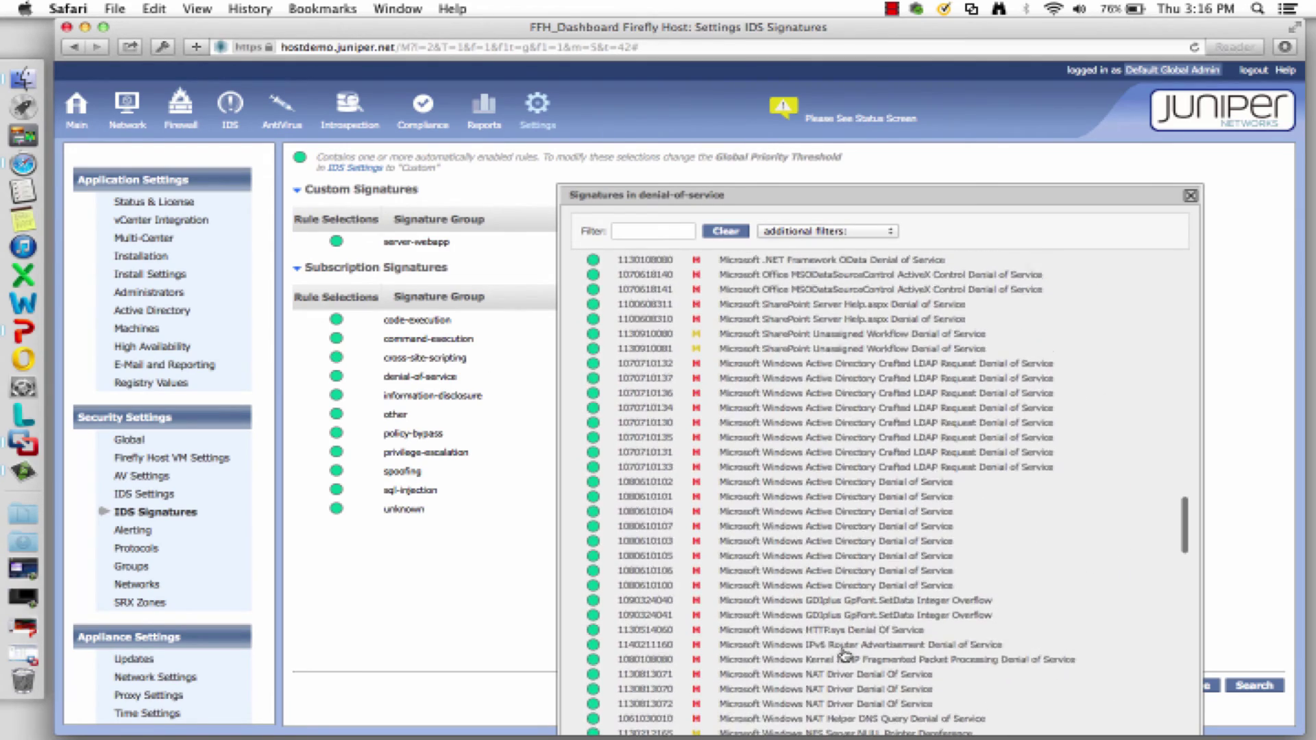
{"action": "left_click", "coordinate": [797, 527]}
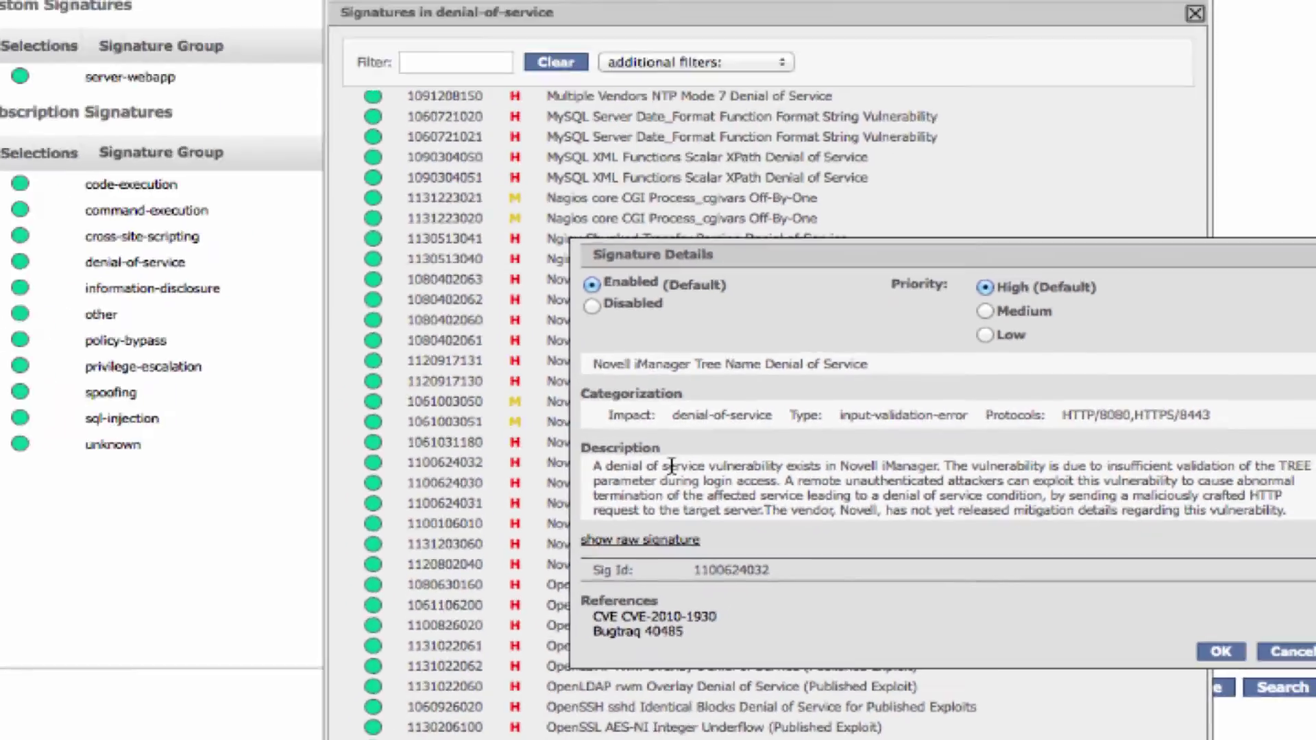
{"action": "left_click", "coordinate": [397, 476]}
{"action": "left_click_drag", "start_coordinate": [842, 601], "coordinate": [754, 568]}
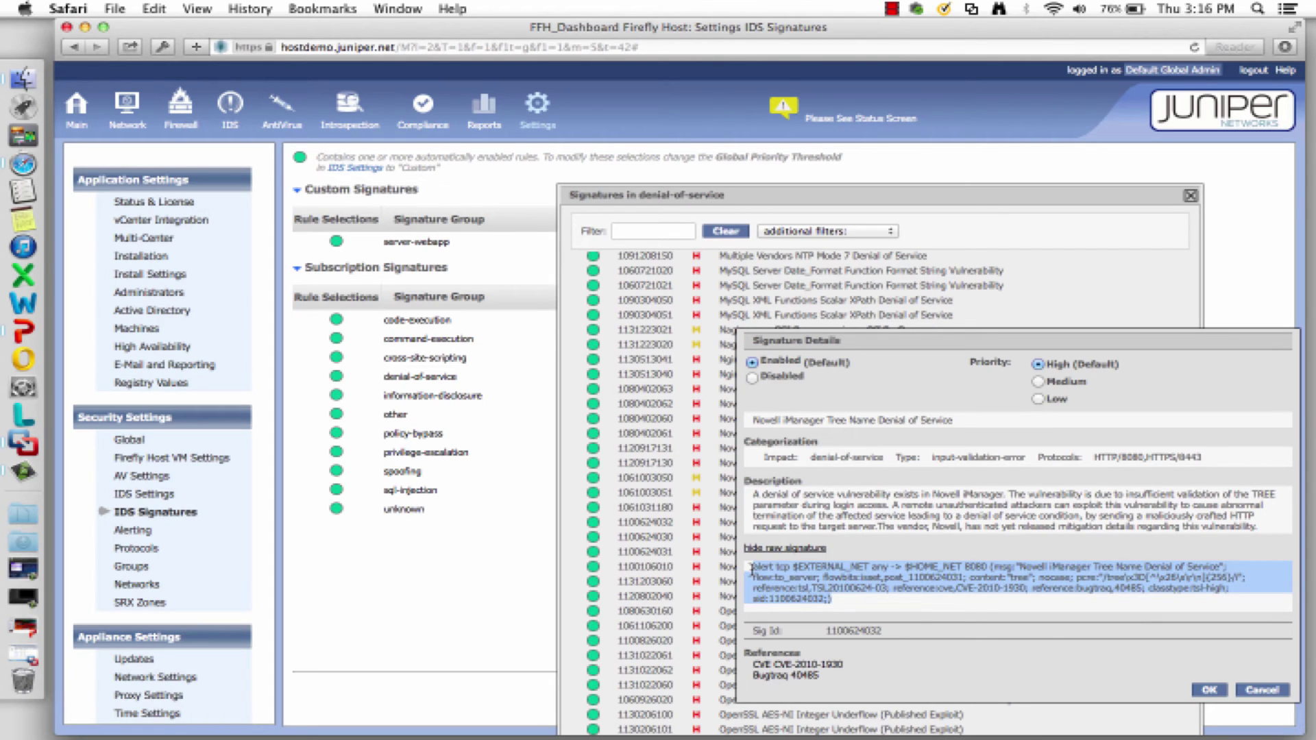
- Close the denial-of-service signatures without changes and examine the AntiVirus dashboard and its time interval for all machines
{"action": "left_click", "coordinate": [1262, 690]}
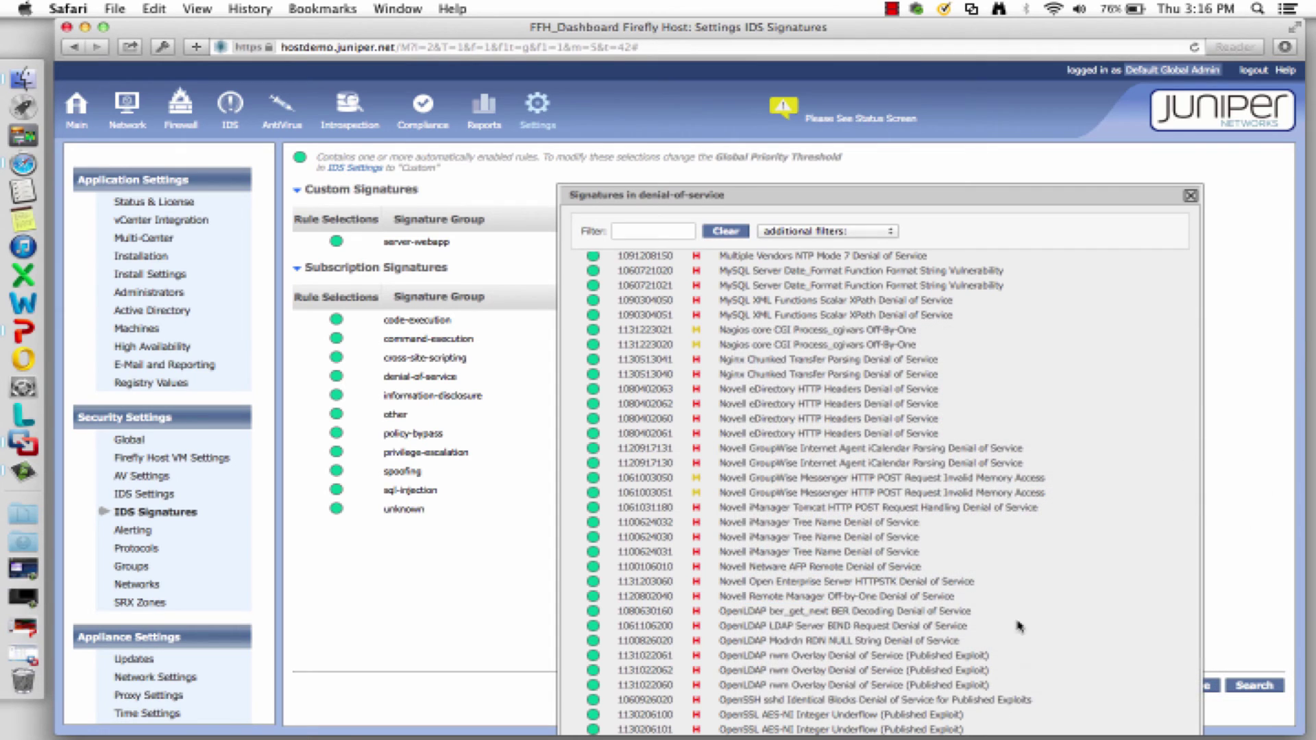
{"action": "left_click", "coordinate": [1190, 196]}
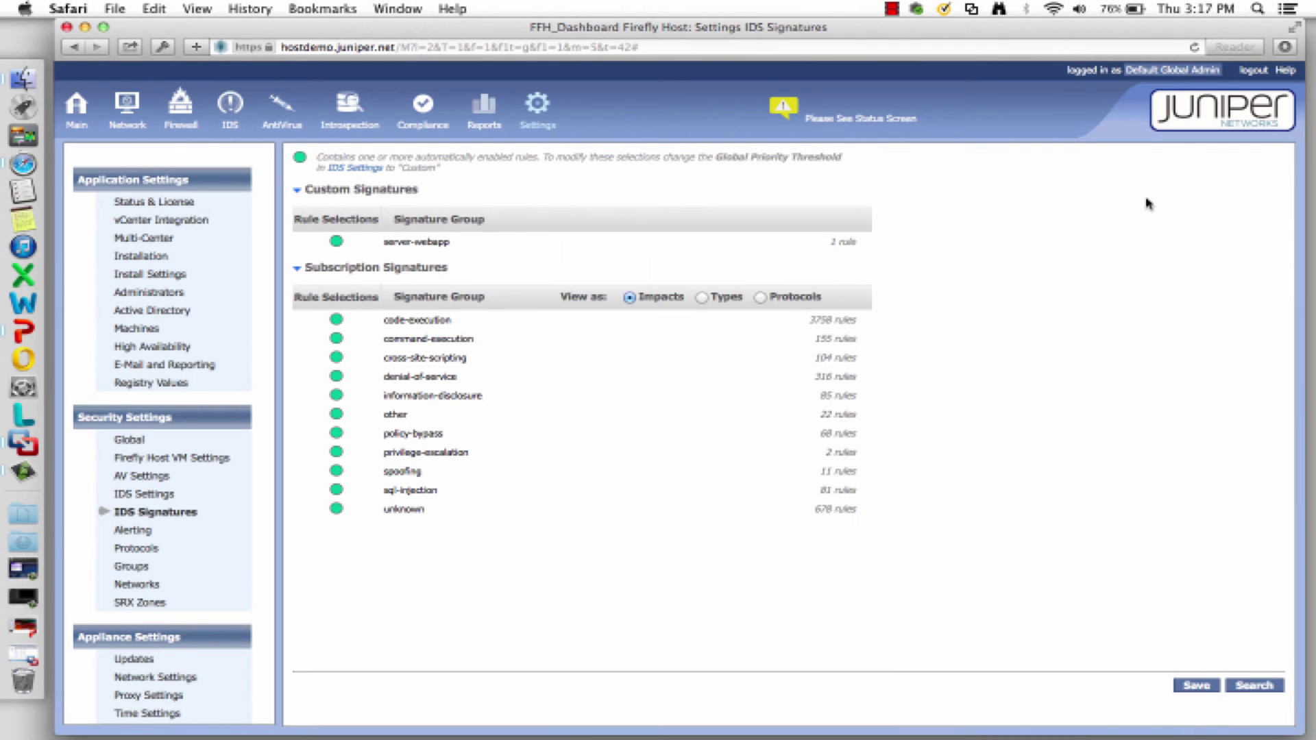
{"action": "left_click", "coordinate": [293, 110]}
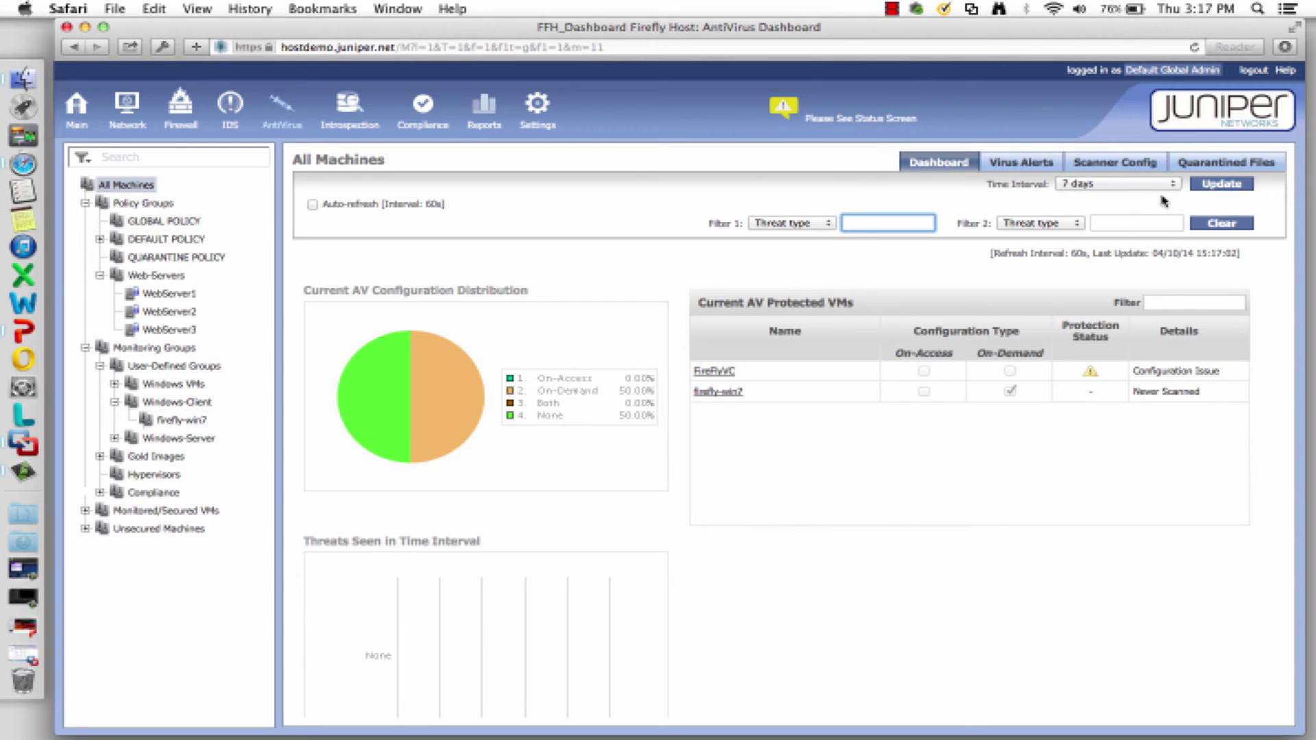
{"action": "left_click", "coordinate": [1173, 183]}
{"action": "left_click", "coordinate": [1178, 232]}
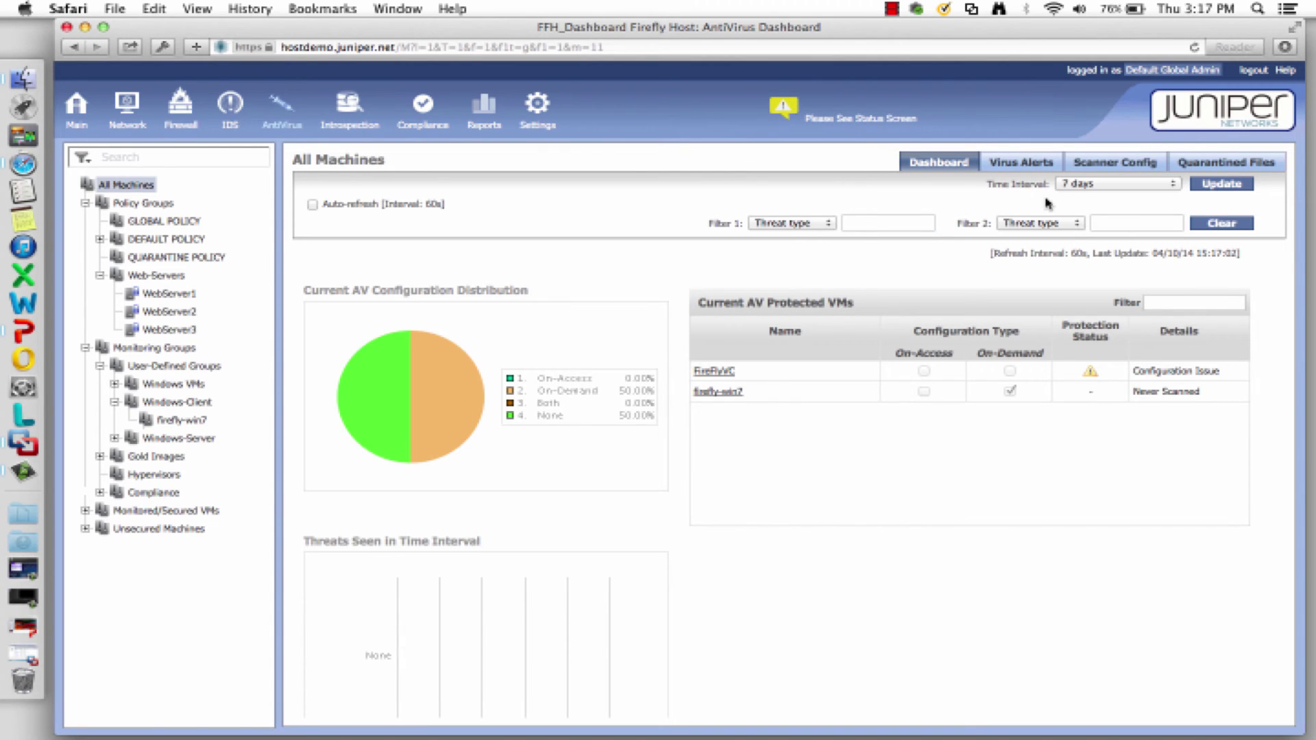
- Examine the AV Scan scanner configuration, including a custom on-demand scan that ignores c:\temp, and close it without saving
{"action": "left_click", "coordinate": [1107, 169]}
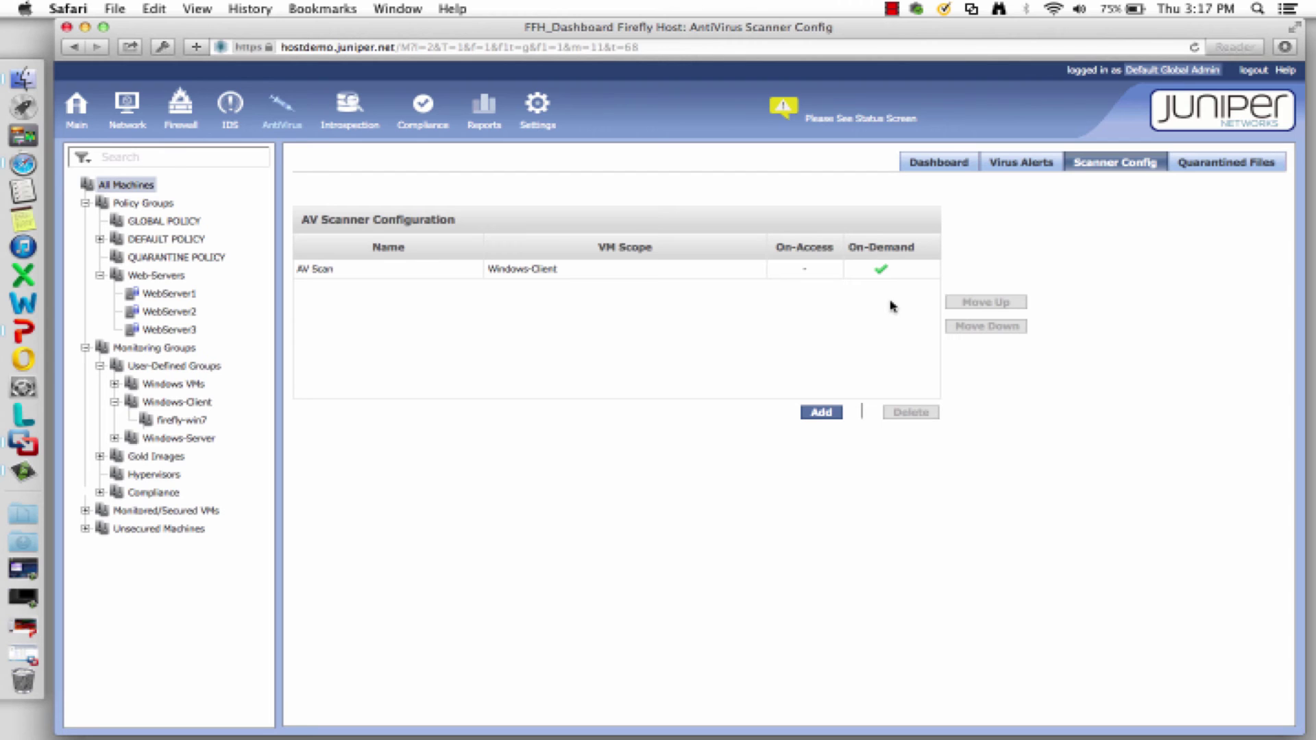
{"action": "left_click", "coordinate": [887, 277]}
{"action": "scroll", "coordinate": [994, 517], "scroll_direction": "down", "scroll_amount": 3}
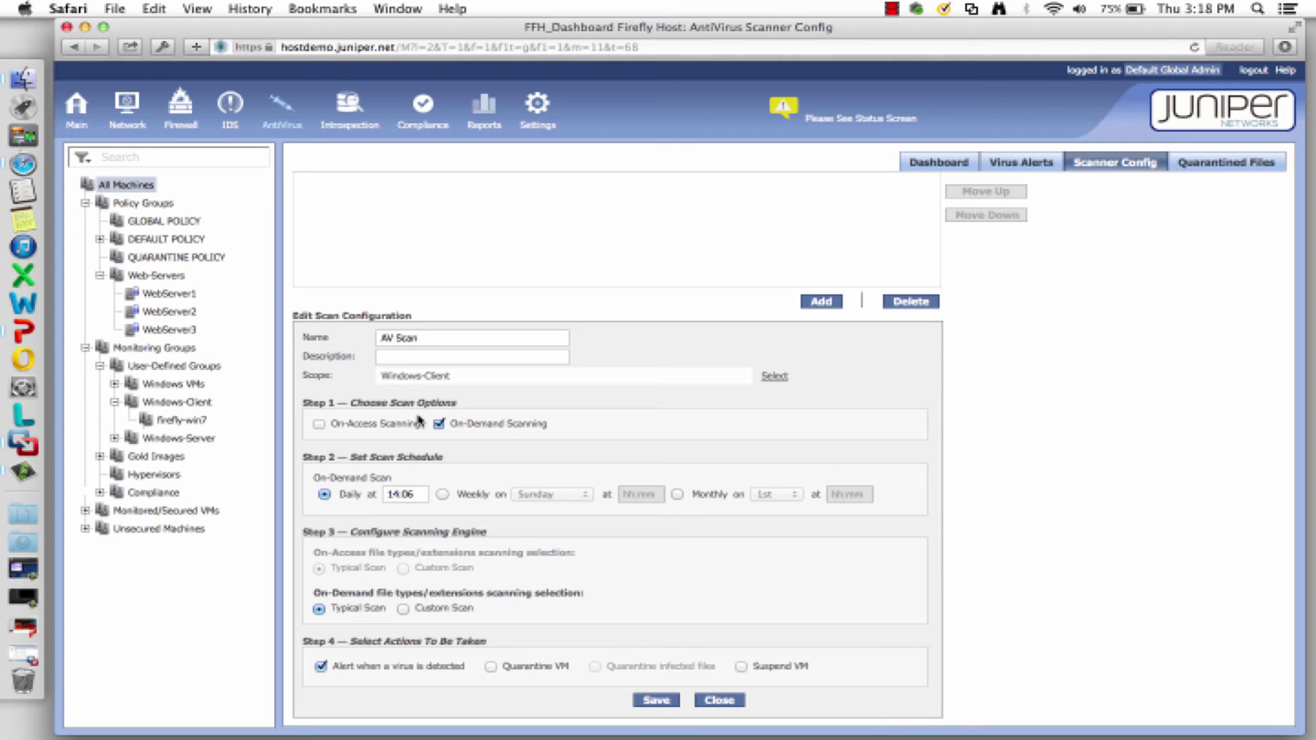
{"action": "left_click", "coordinate": [403, 608]}
{"action": "scroll", "coordinate": [766, 601], "scroll_direction": "down", "scroll_amount": 2}
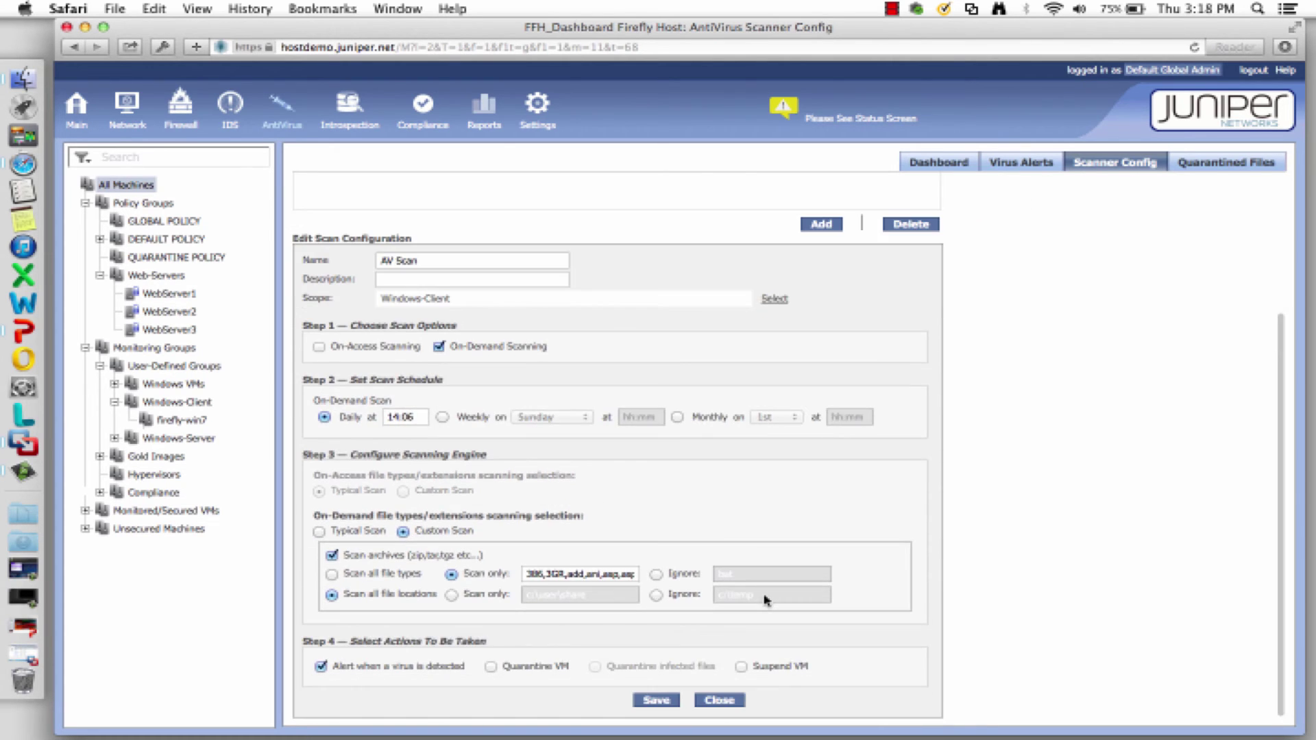
{"action": "left_click", "coordinate": [656, 594]}
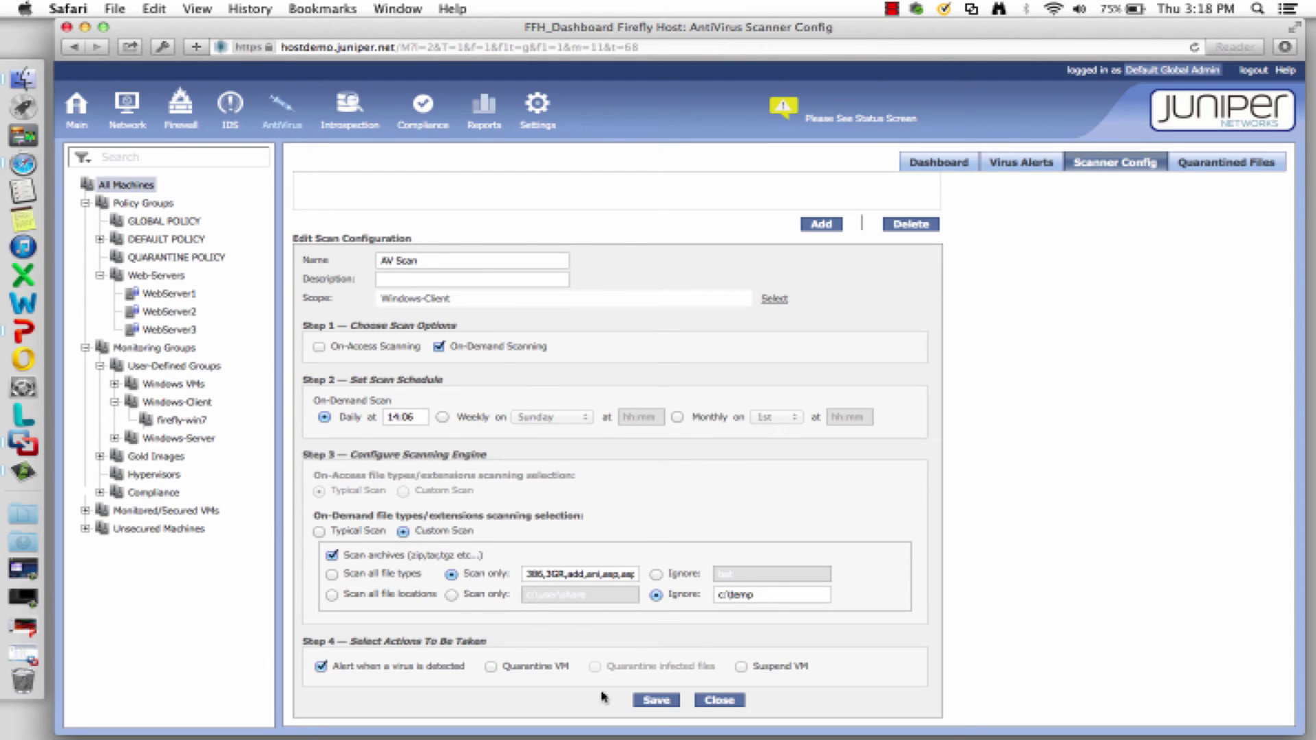
{"action": "left_click", "coordinate": [720, 701]}
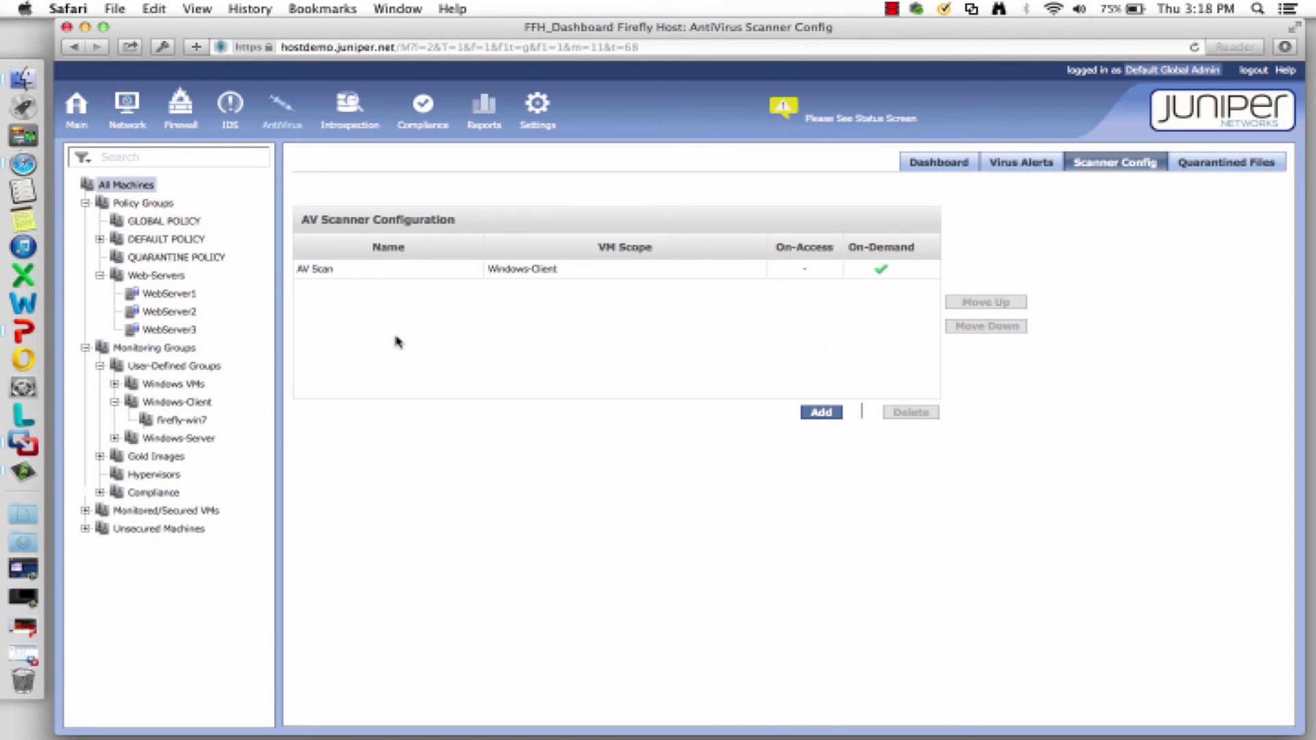
- Examine the Introspection overview for all machines and the settings of the enforcer profile Enforcer-Profile-1
{"action": "left_click", "coordinate": [350, 103]}
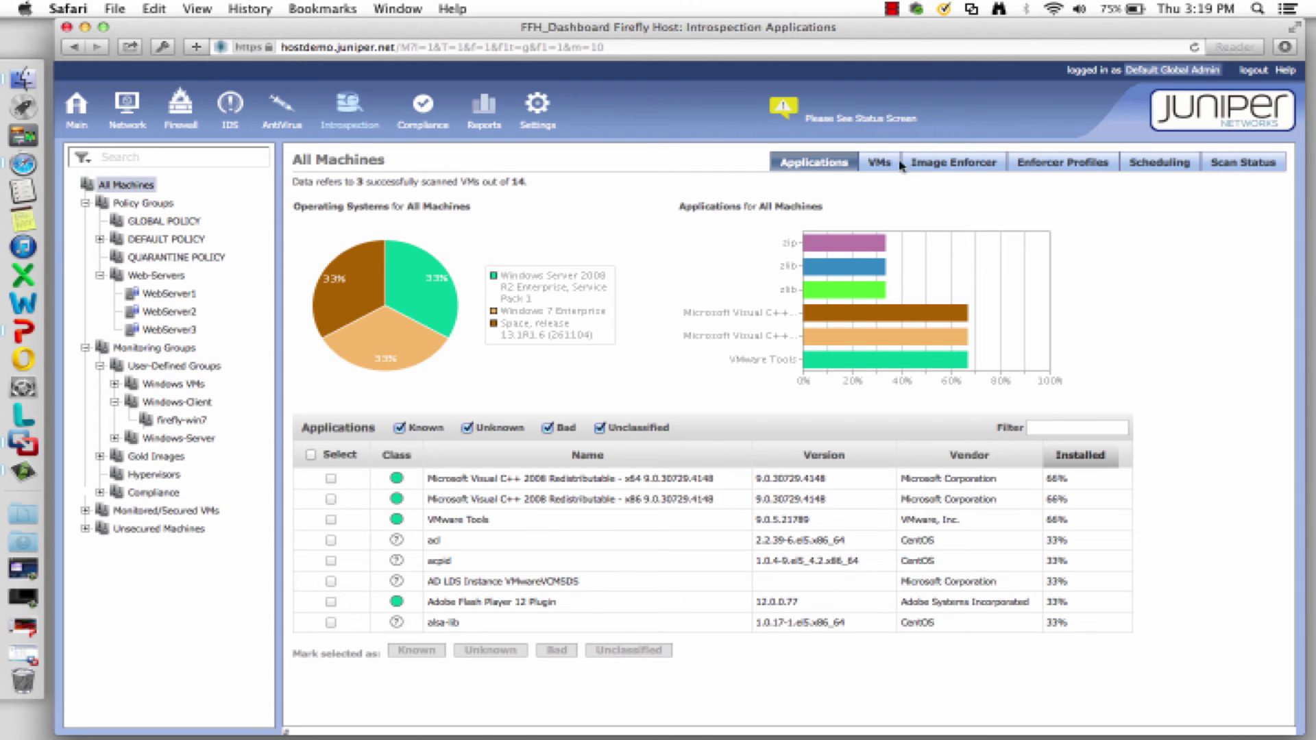
{"action": "left_click", "coordinate": [1021, 163]}
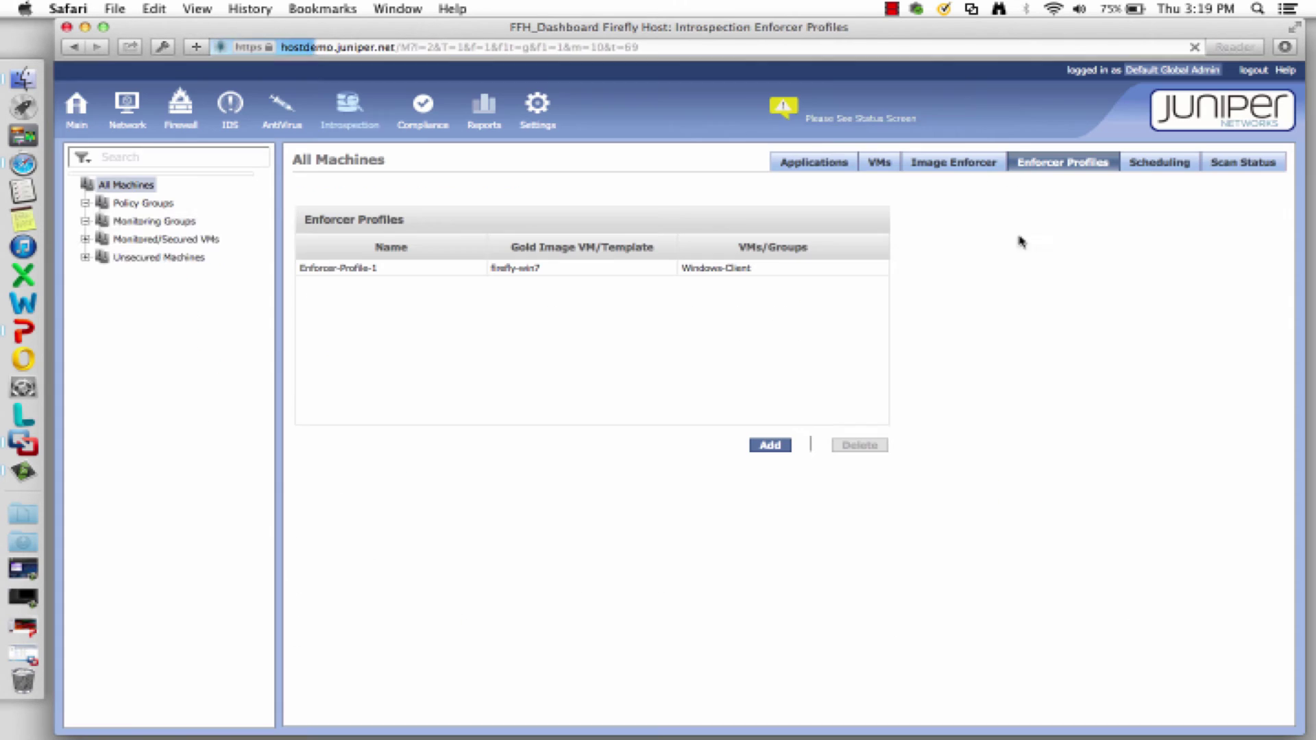
{"action": "left_click", "coordinate": [526, 269]}
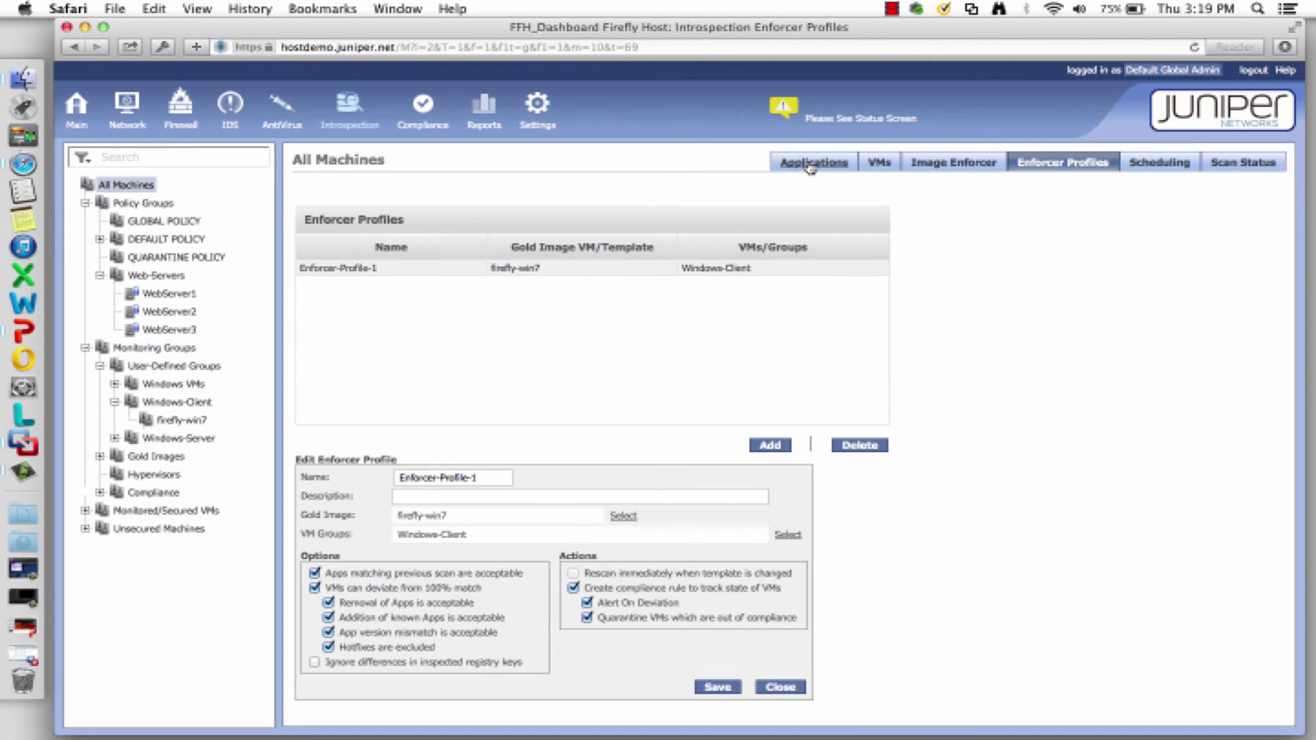
- Browse the applications found by introspection on all machines and filter them for firefox
{"action": "left_click", "coordinate": [811, 165]}
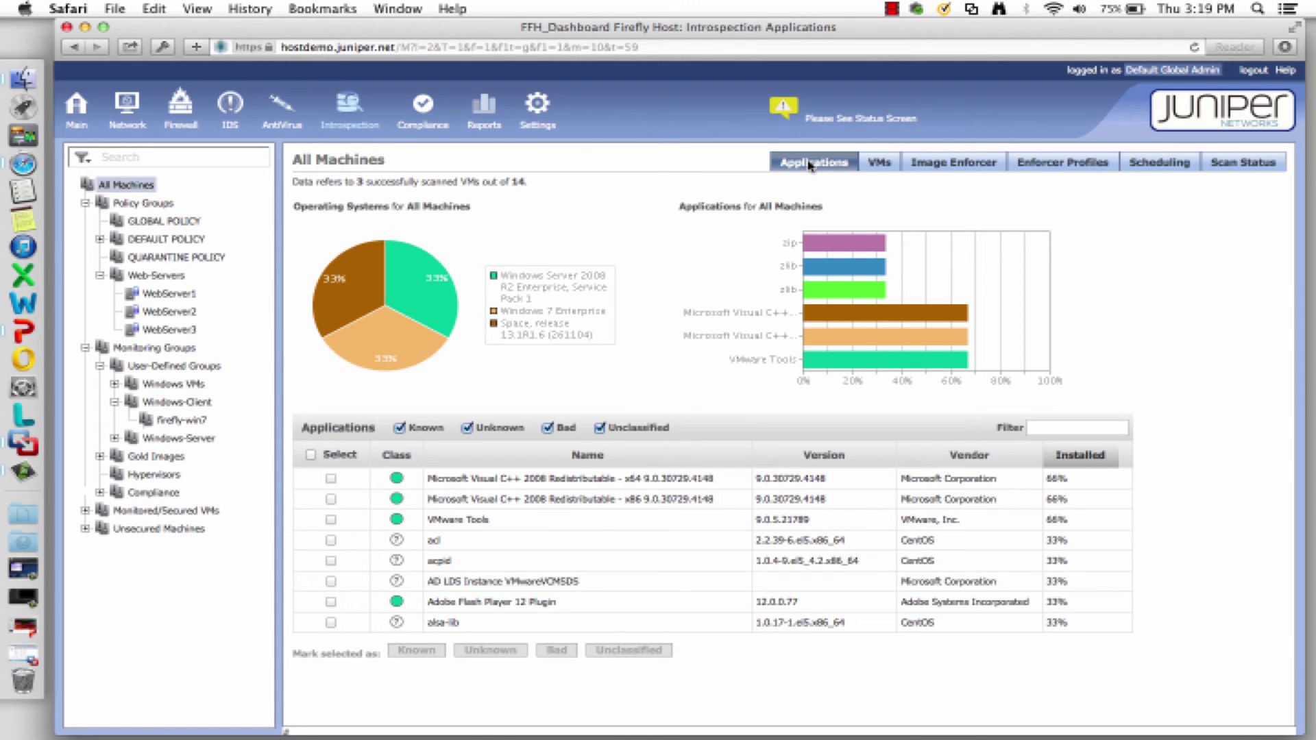
{"action": "scroll", "coordinate": [598, 537], "scroll_direction": "down", "scroll_amount": 10}
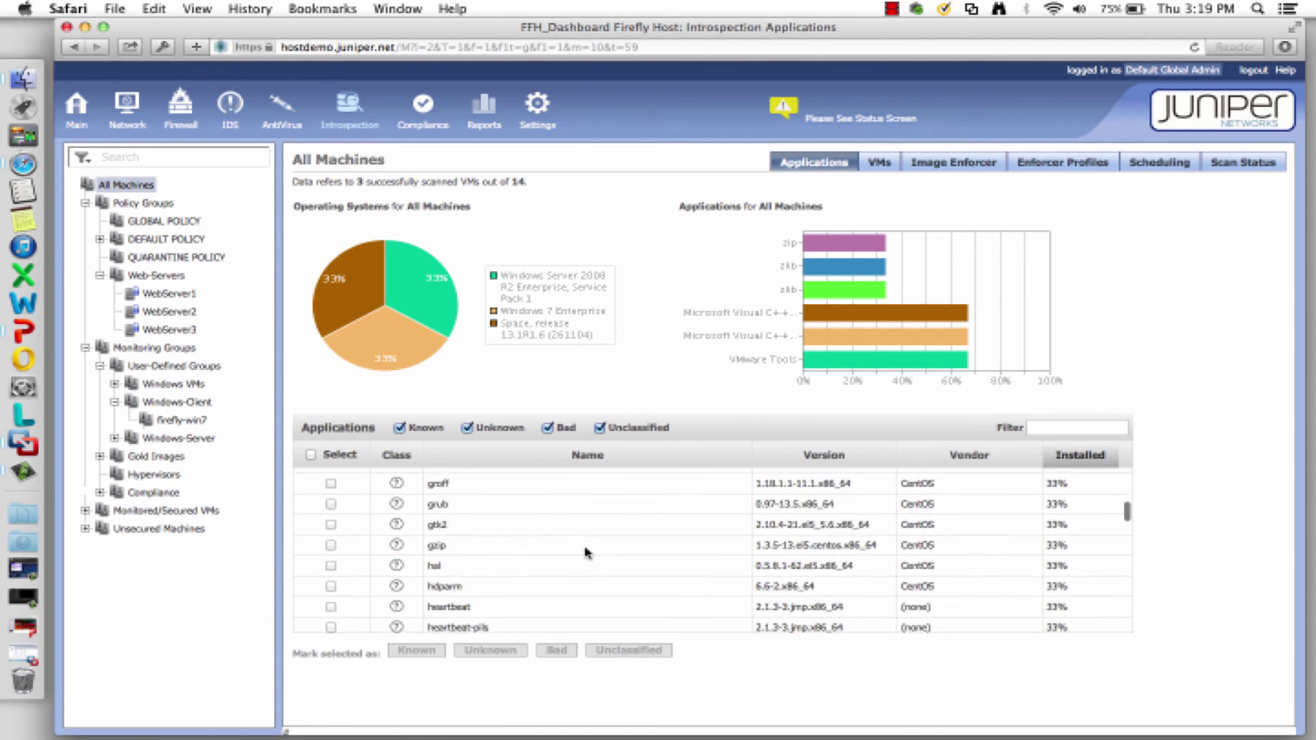
{"action": "scroll", "coordinate": [585, 553], "scroll_direction": "down", "scroll_amount": 10}
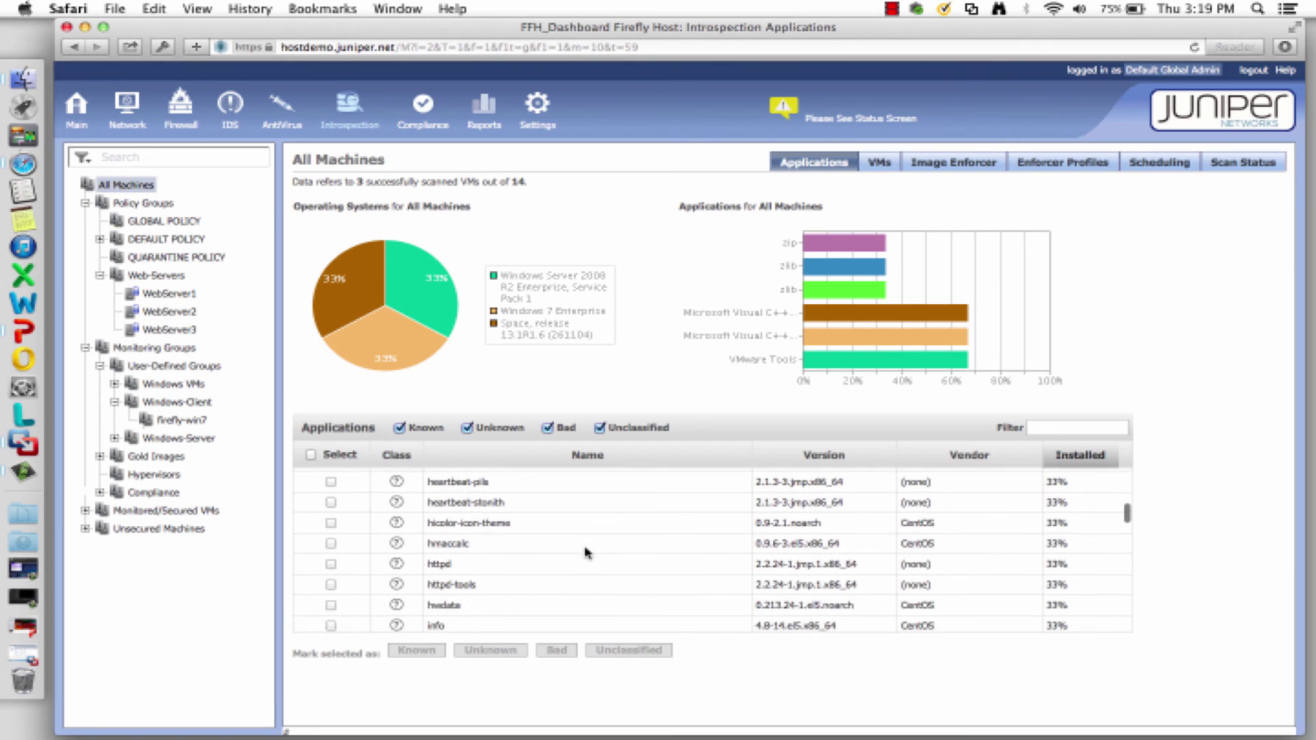
{"action": "left_click", "coordinate": [1060, 427]}
{"action": "type", "text": "firefo"}
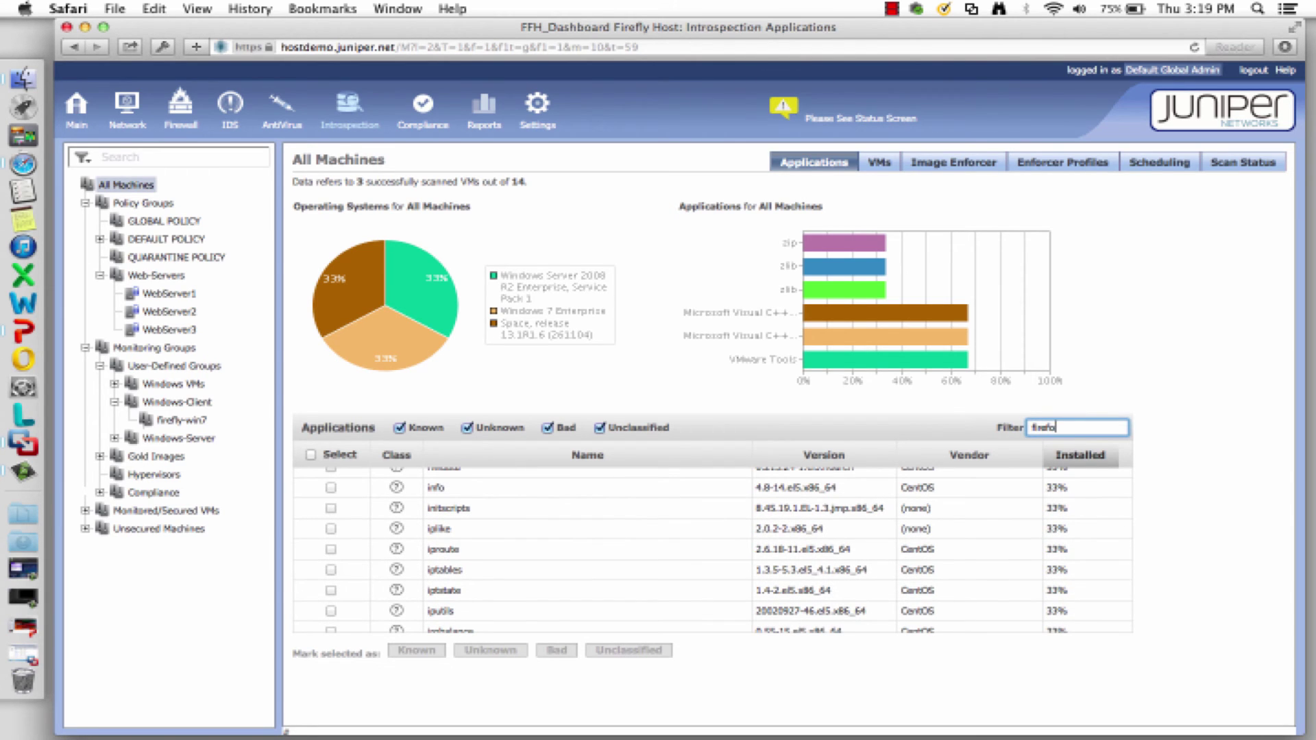
{"action": "type", "text": "x"}
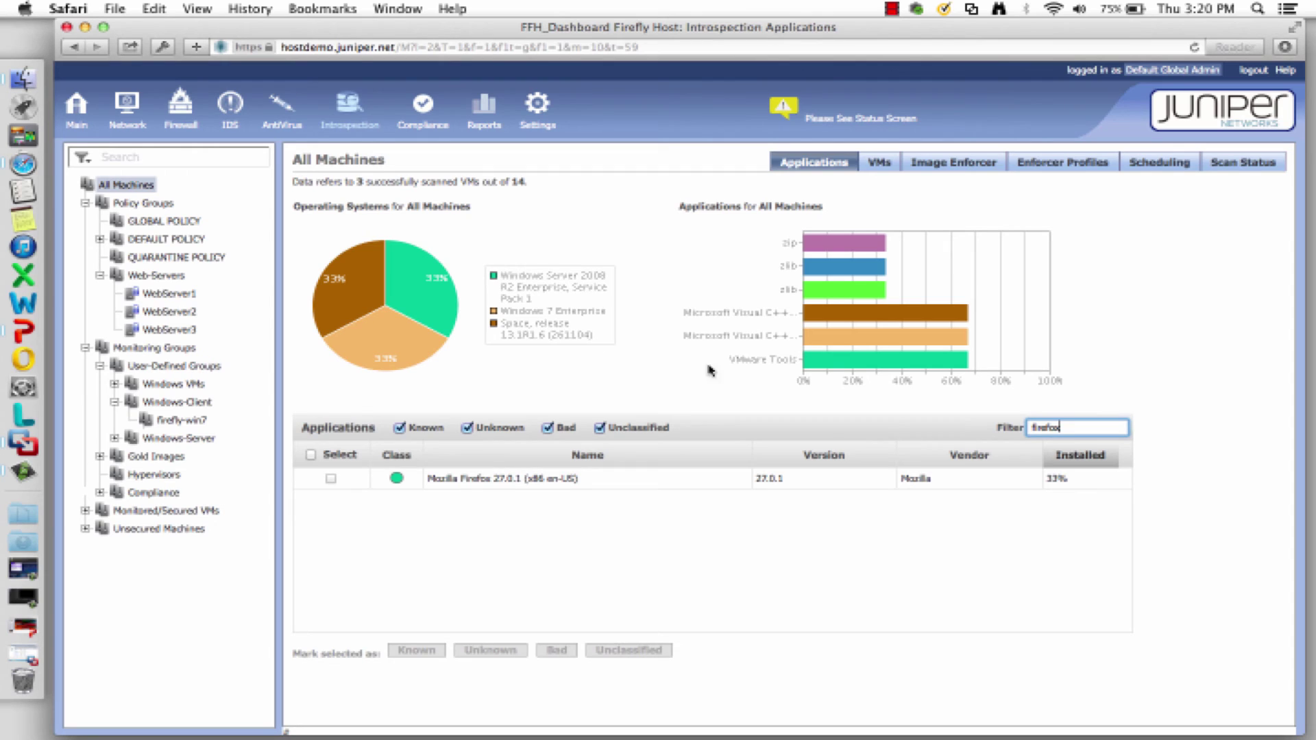
- Examine the applications that introspection lists for the firefly-win7 VM
{"action": "left_click", "coordinate": [880, 166]}
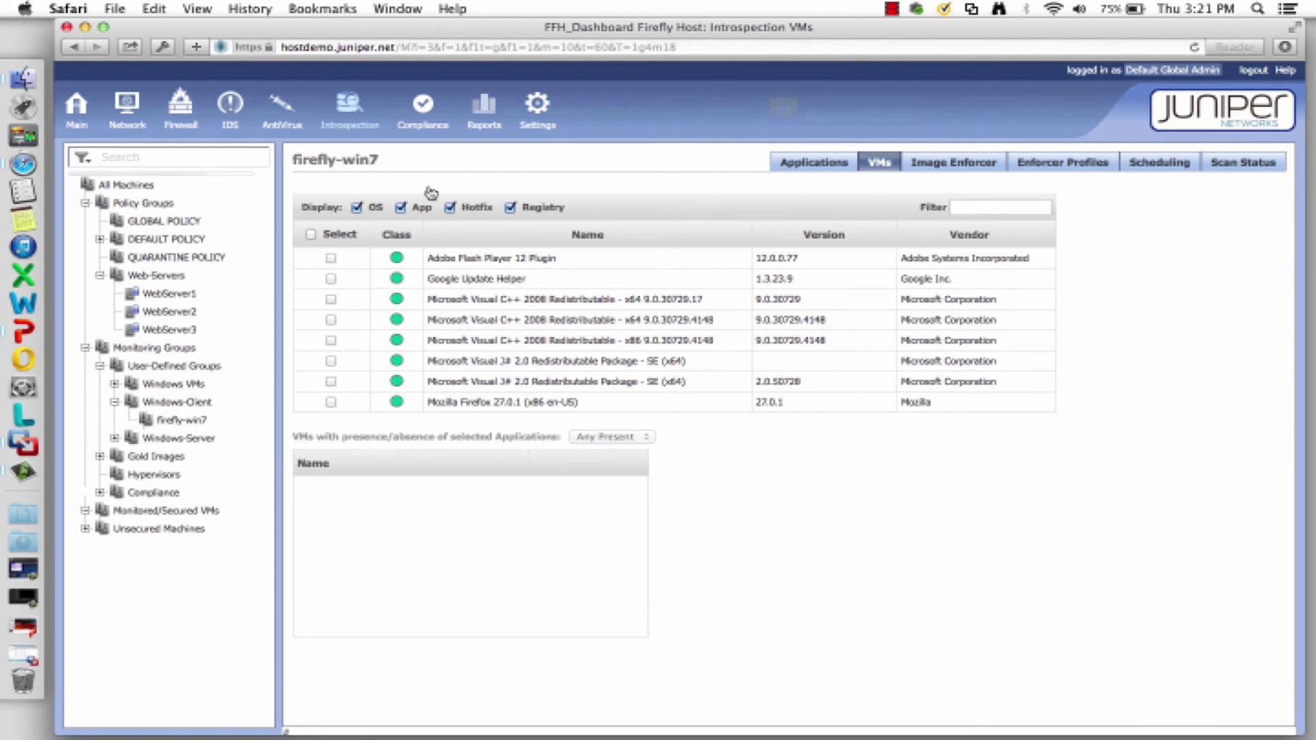
{"action": "scroll", "coordinate": [477, 312], "scroll_direction": "down", "scroll_amount": 5}
{"action": "scroll", "coordinate": [470, 317], "scroll_direction": "up", "scroll_amount": 5}
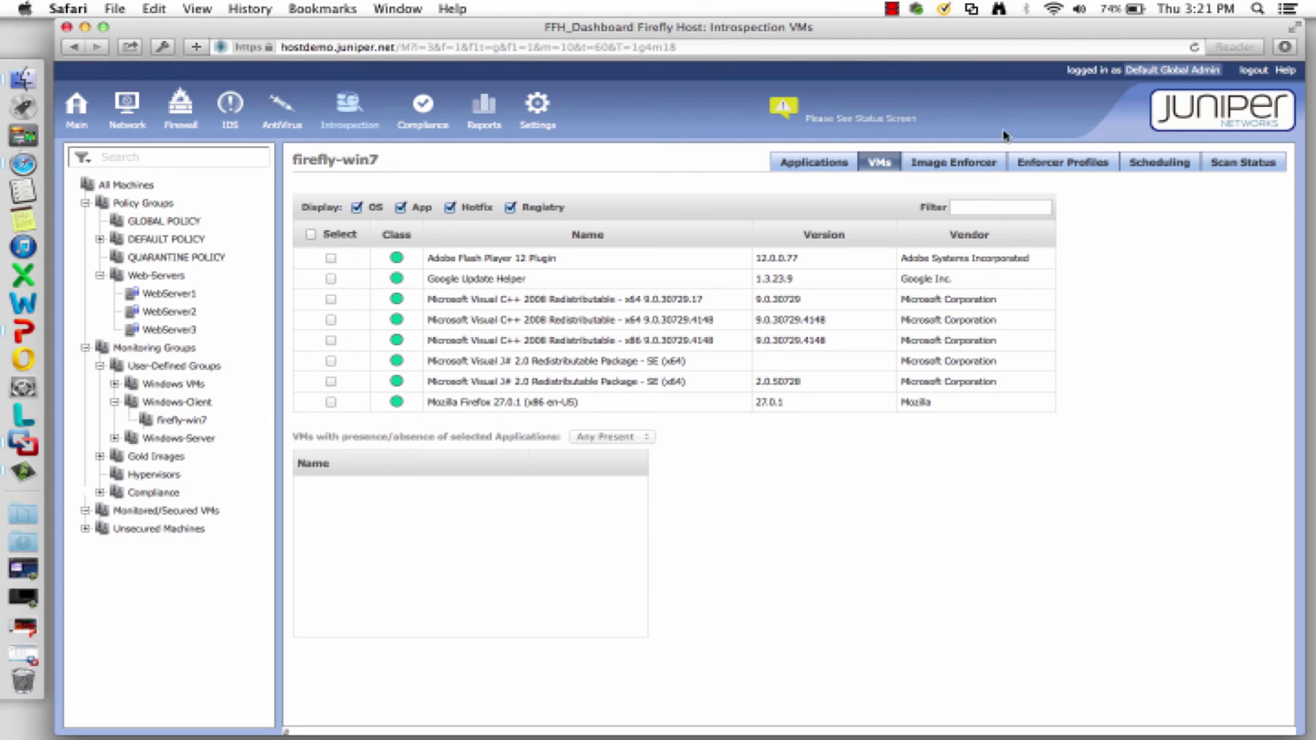
- Examine how the applications on firefly-win7 compare with the Enforcer-Profile-1 gold image in the Image Enforcer
{"action": "left_click", "coordinate": [954, 163]}
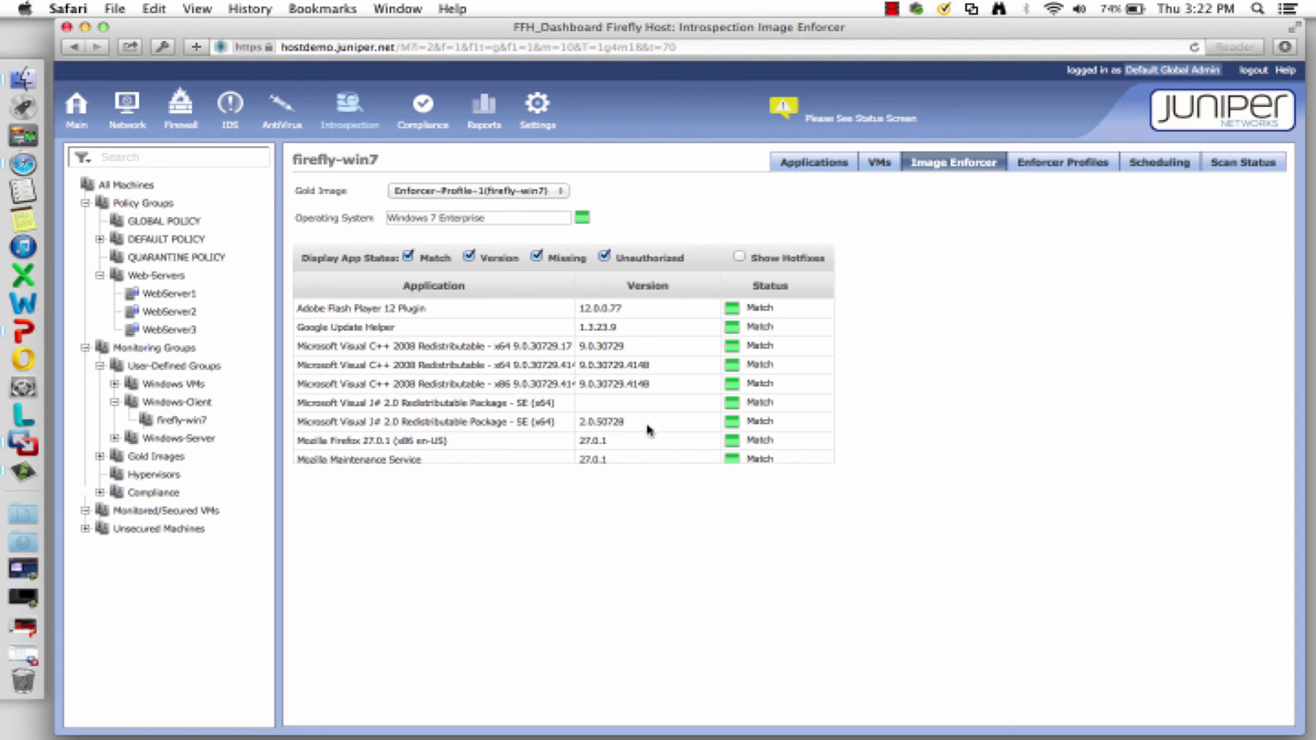
{"action": "scroll", "coordinate": [741, 413], "scroll_direction": "down", "scroll_amount": 5}
{"action": "scroll", "coordinate": [742, 413], "scroll_direction": "up", "scroll_amount": 3}
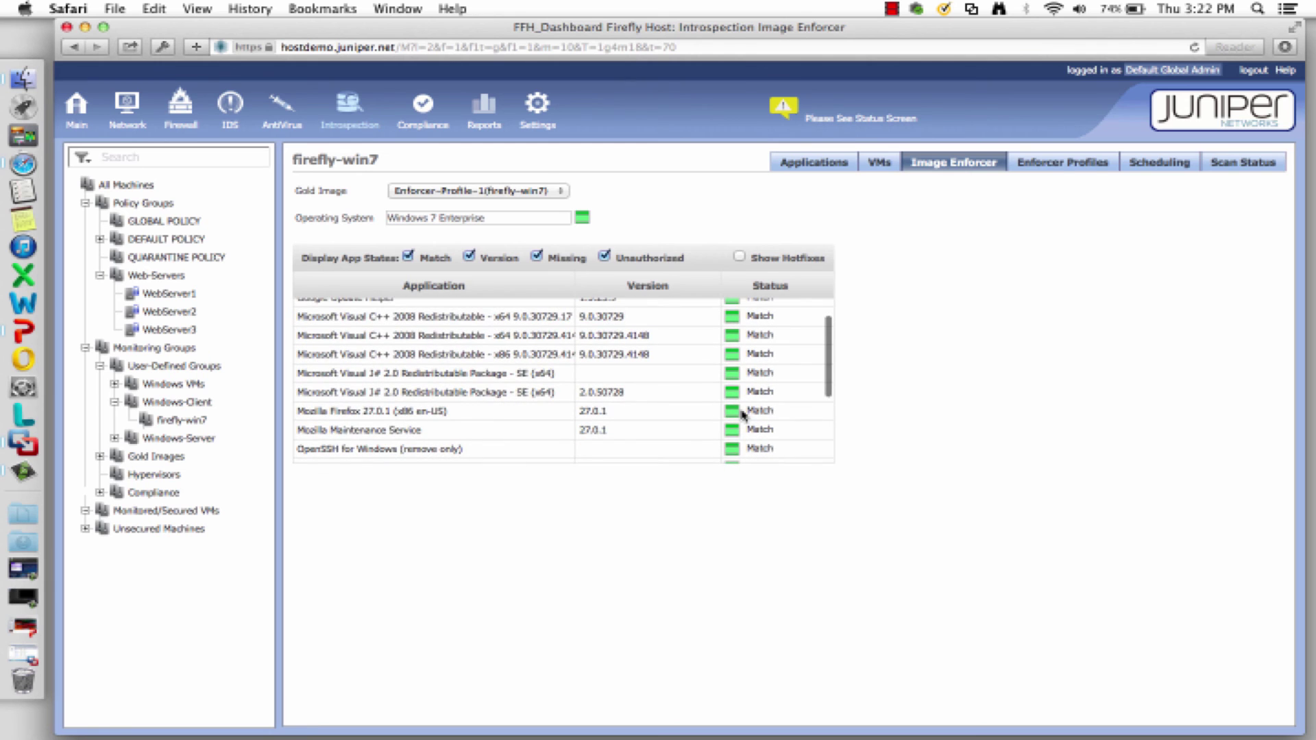
{"action": "scroll", "coordinate": [742, 413], "scroll_direction": "down", "scroll_amount": 3}
{"action": "scroll", "coordinate": [741, 414], "scroll_direction": "up", "scroll_amount": 5}
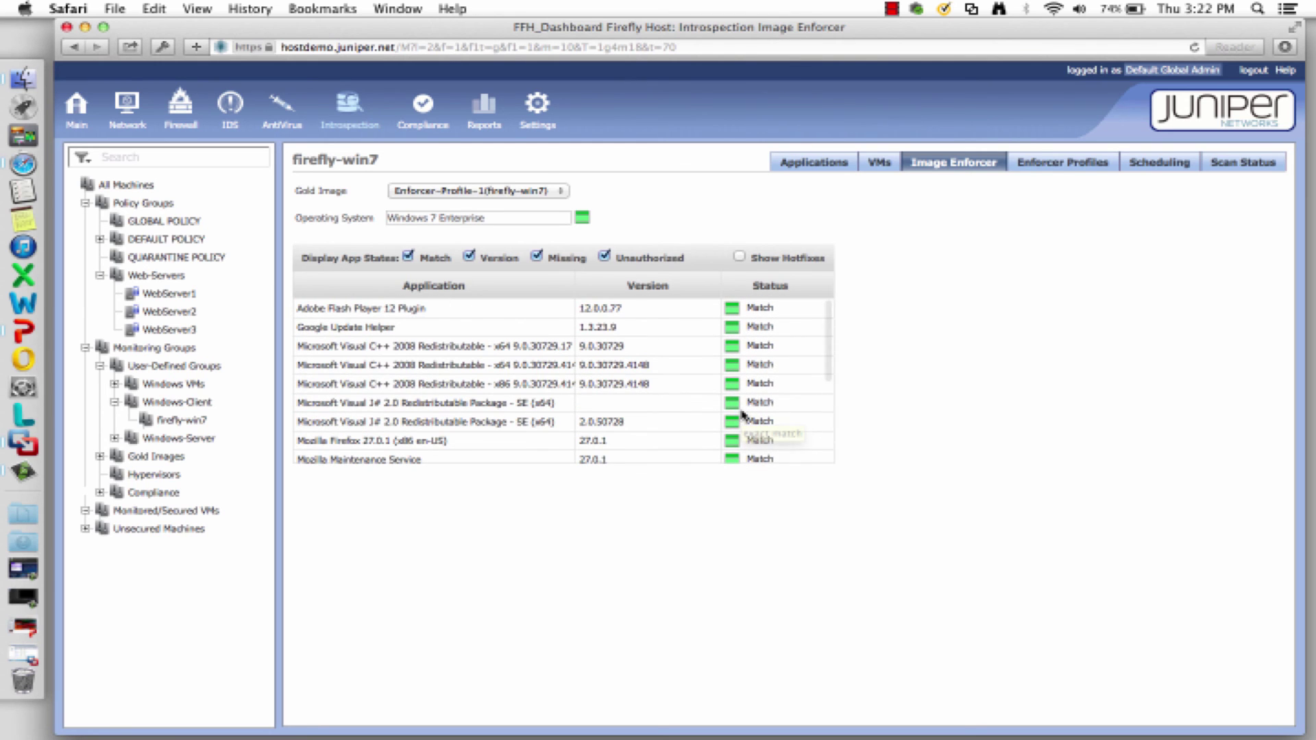
{"action": "scroll", "coordinate": [742, 414], "scroll_direction": "down", "scroll_amount": 5}
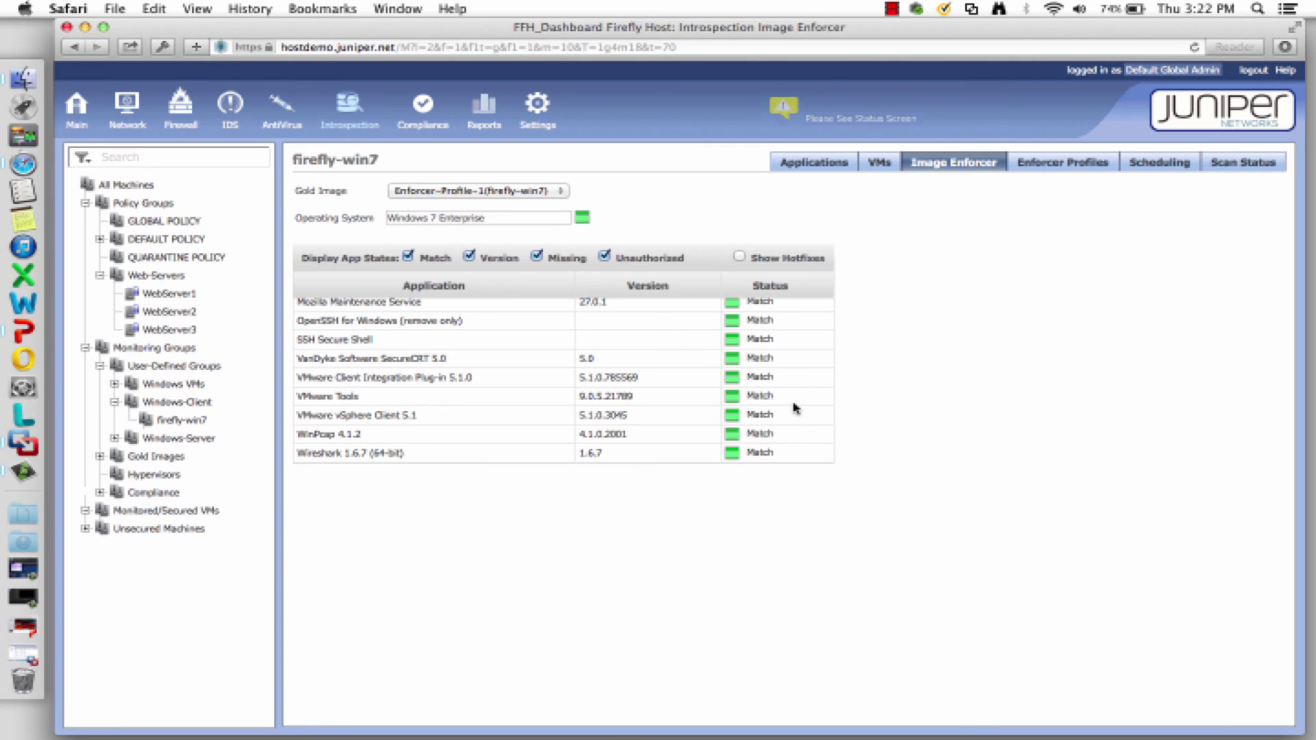
{"action": "scroll", "coordinate": [738, 408], "scroll_direction": "up", "scroll_amount": 5}
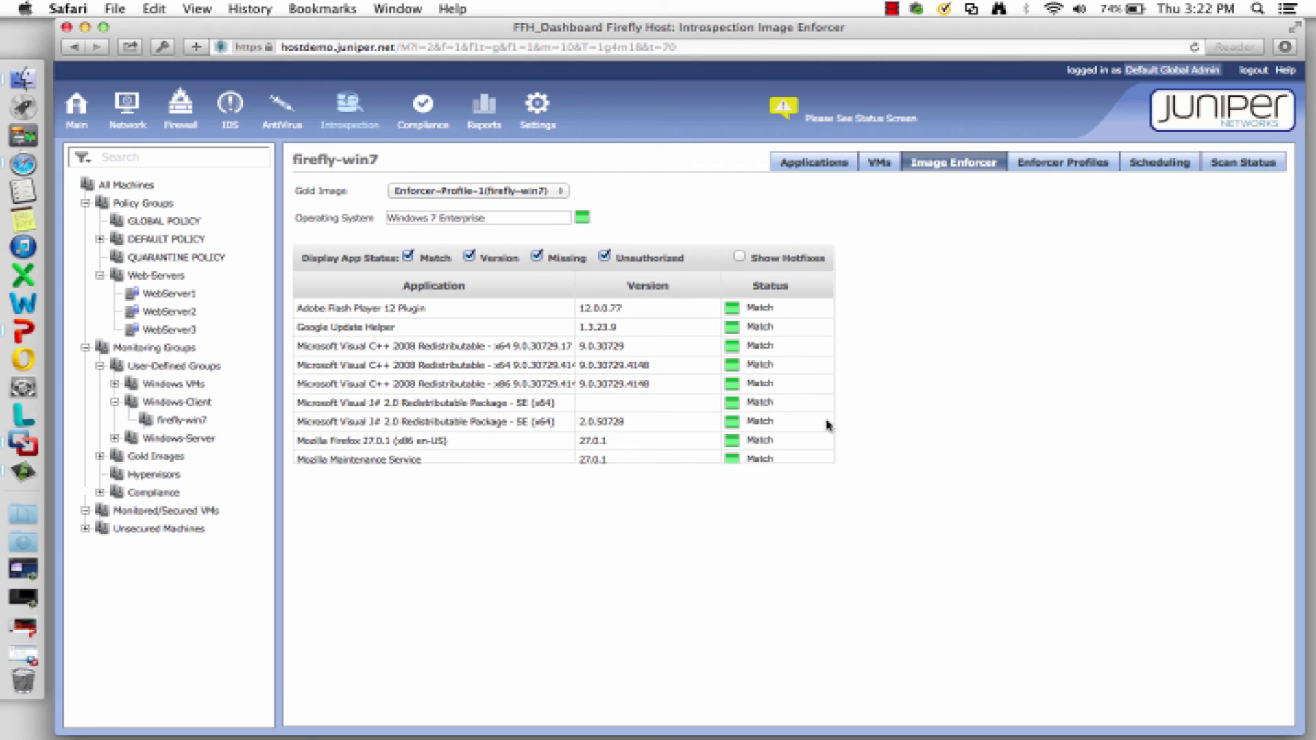
- Try out a new smart group in the group settings with the criterion vf.application Contains moz, and cancel it
{"action": "left_click", "coordinate": [537, 108]}
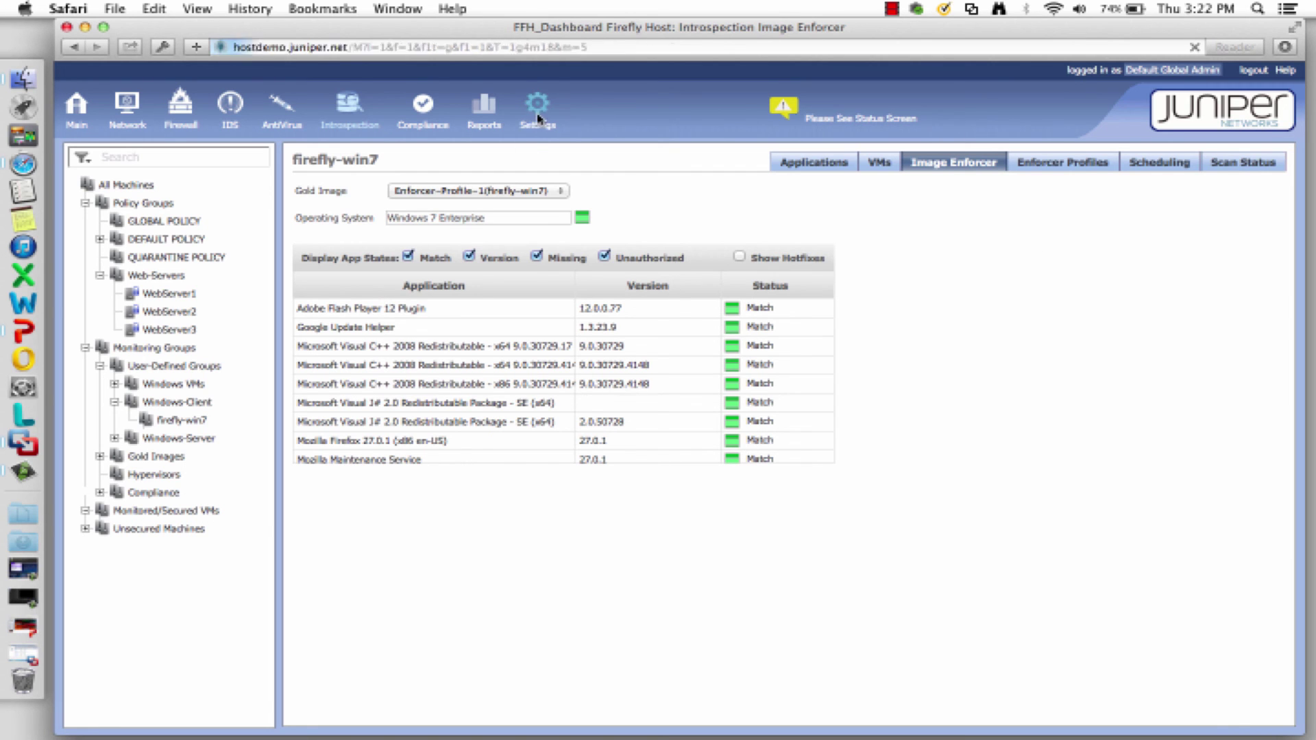
{"action": "left_click", "coordinate": [140, 567]}
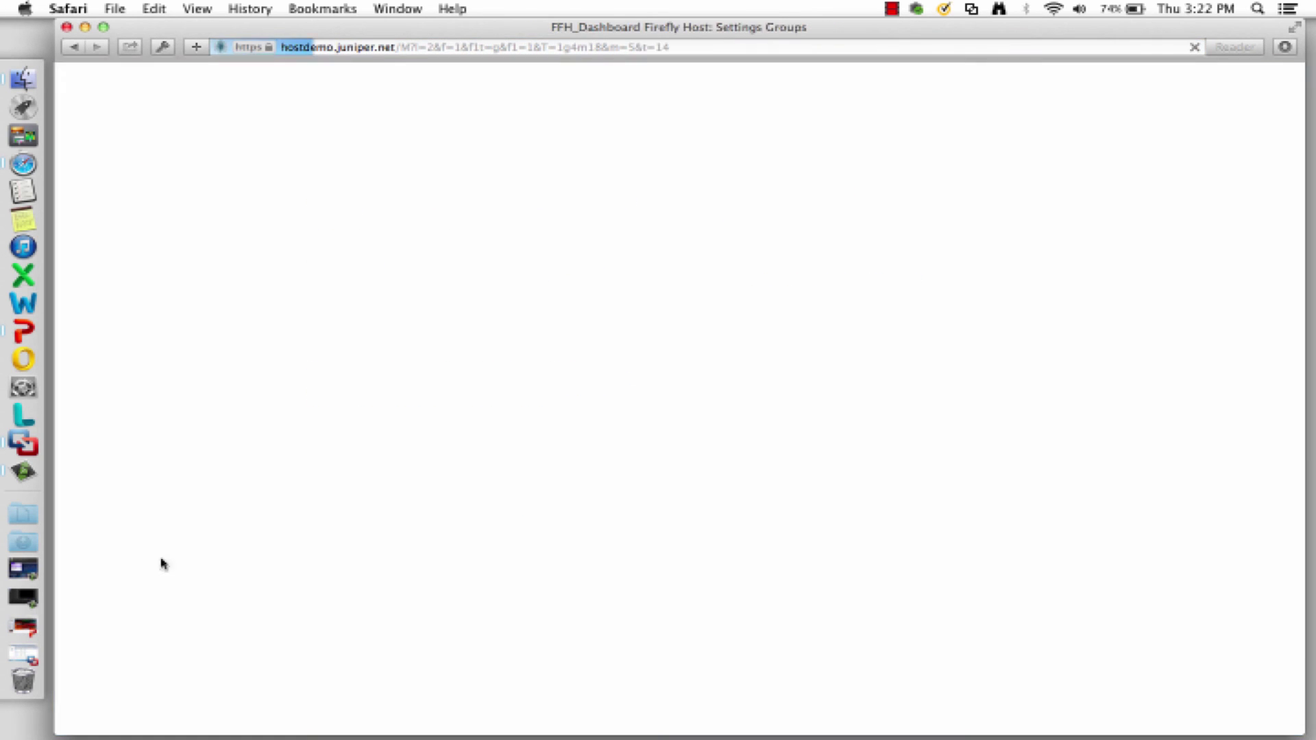
{"action": "left_click", "coordinate": [562, 402]}
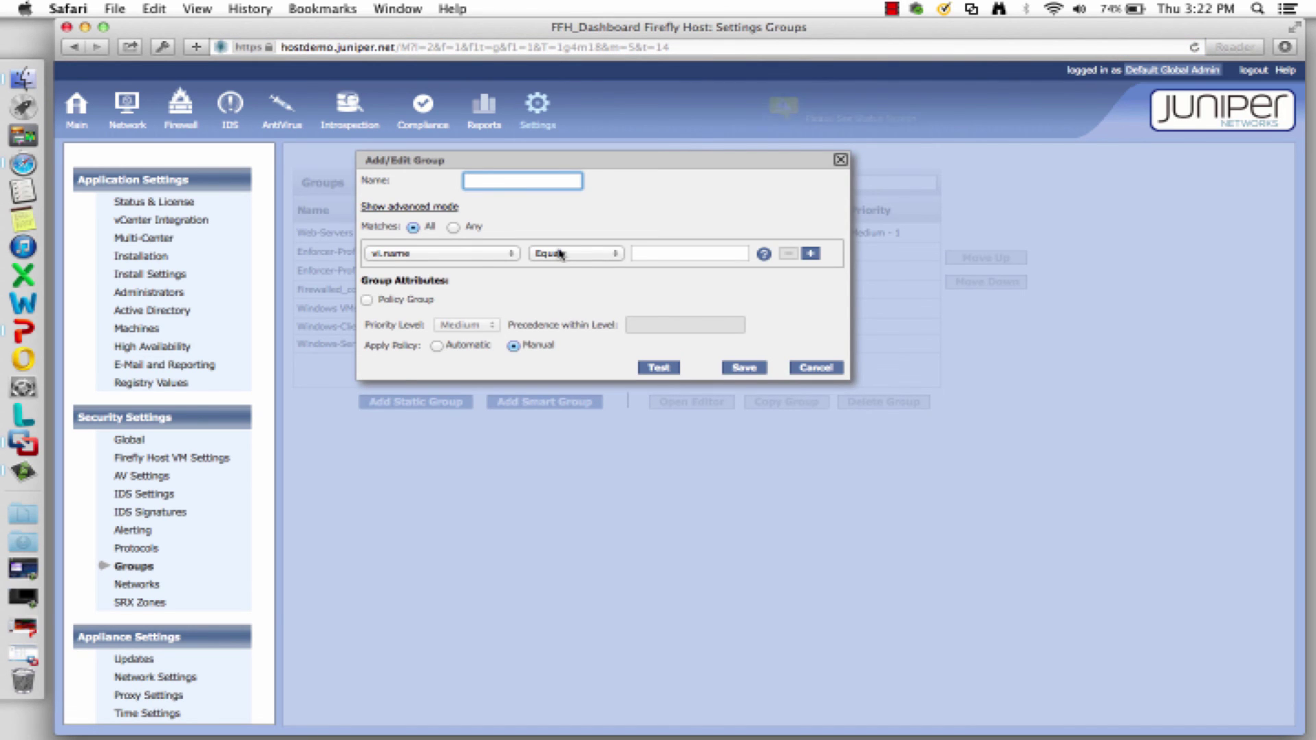
{"action": "left_click", "coordinate": [472, 255]}
{"action": "scroll", "coordinate": [479, 53], "scroll_direction": "up", "scroll_amount": 10}
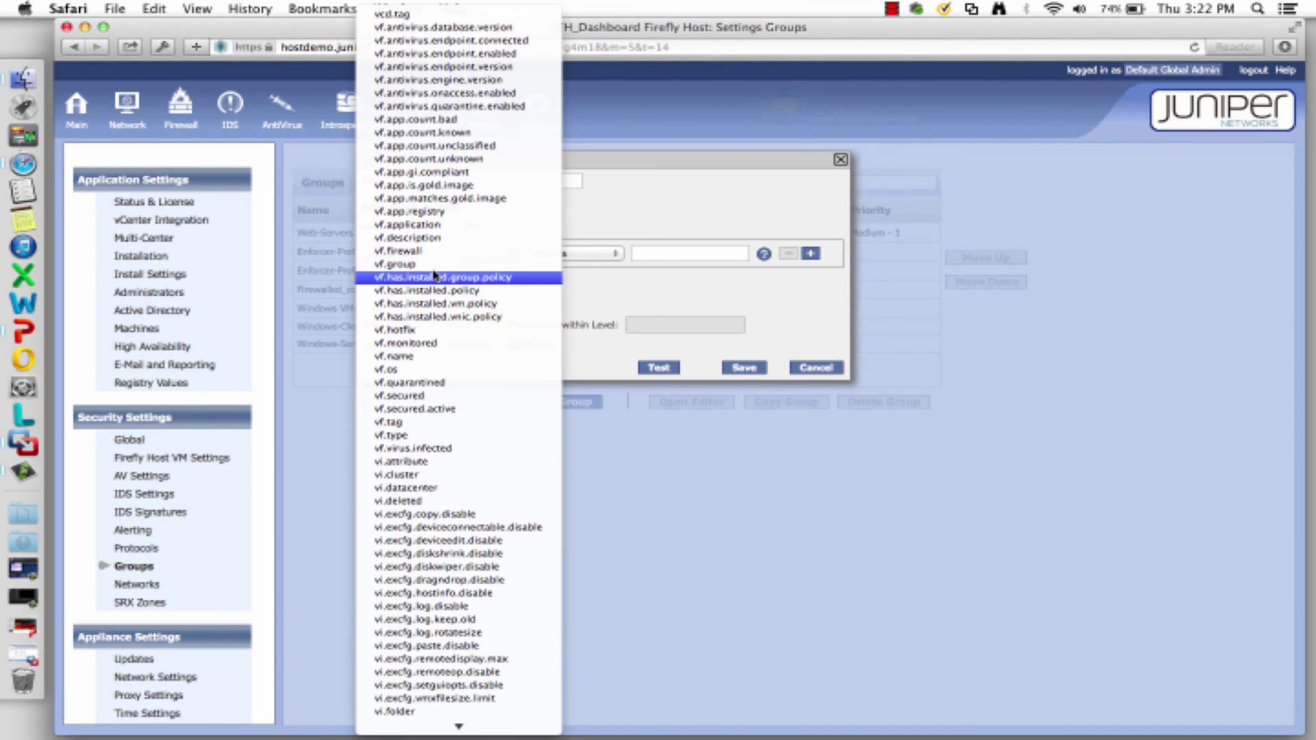
{"action": "left_click", "coordinate": [453, 226]}
{"action": "left_click", "coordinate": [583, 254]}
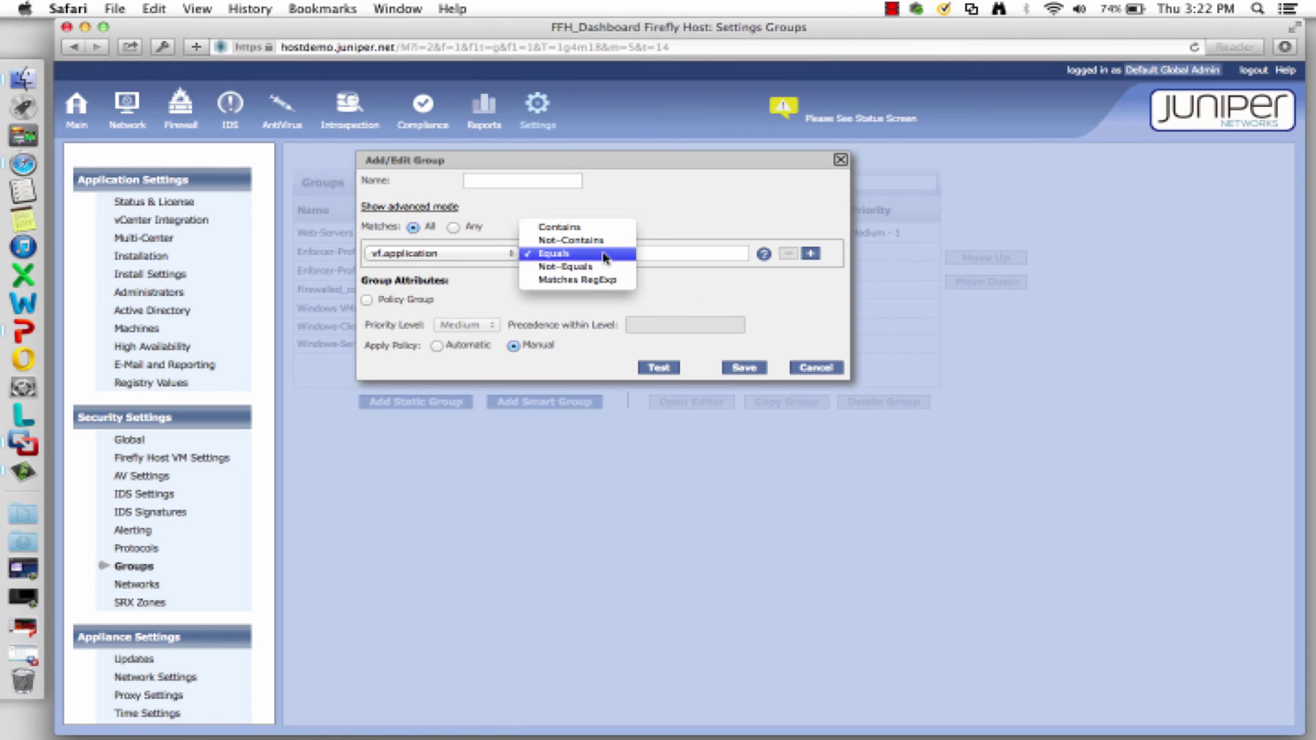
{"action": "left_click", "coordinate": [602, 230]}
{"action": "type", "text": "moc"}
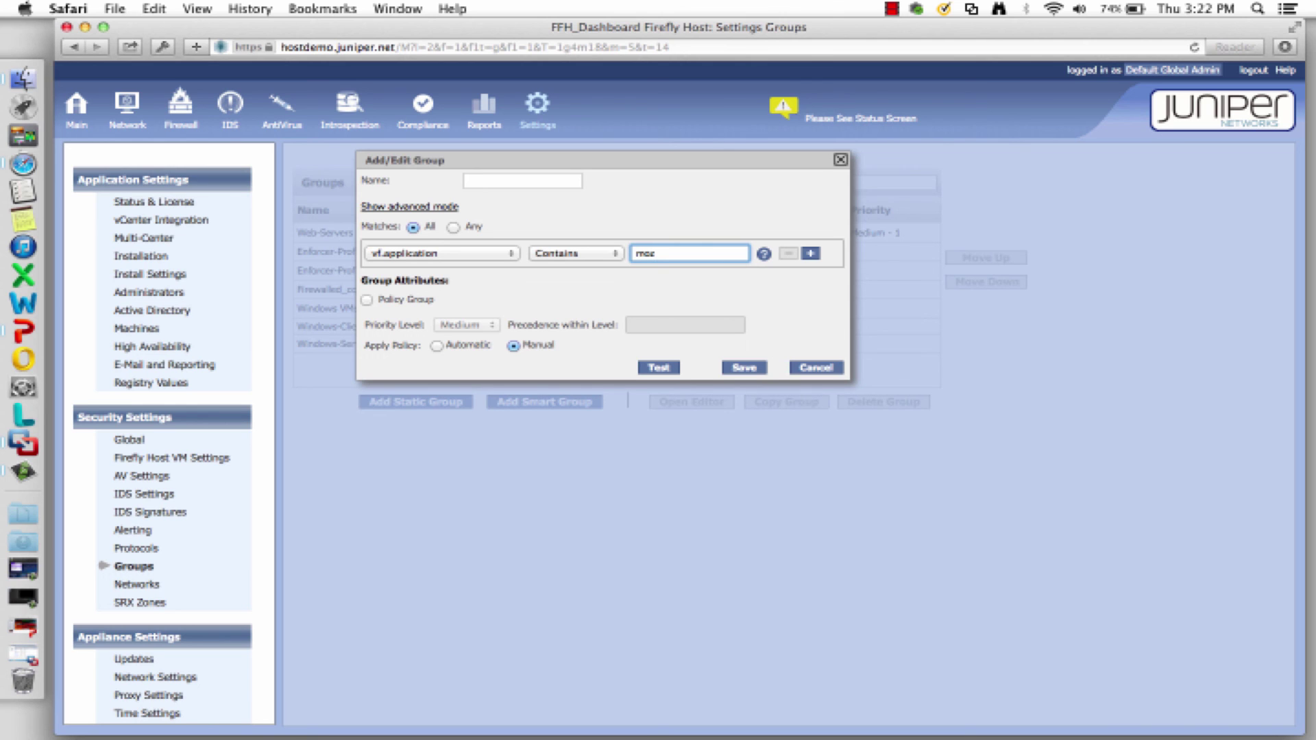
{"action": "left_click", "coordinate": [812, 369]}
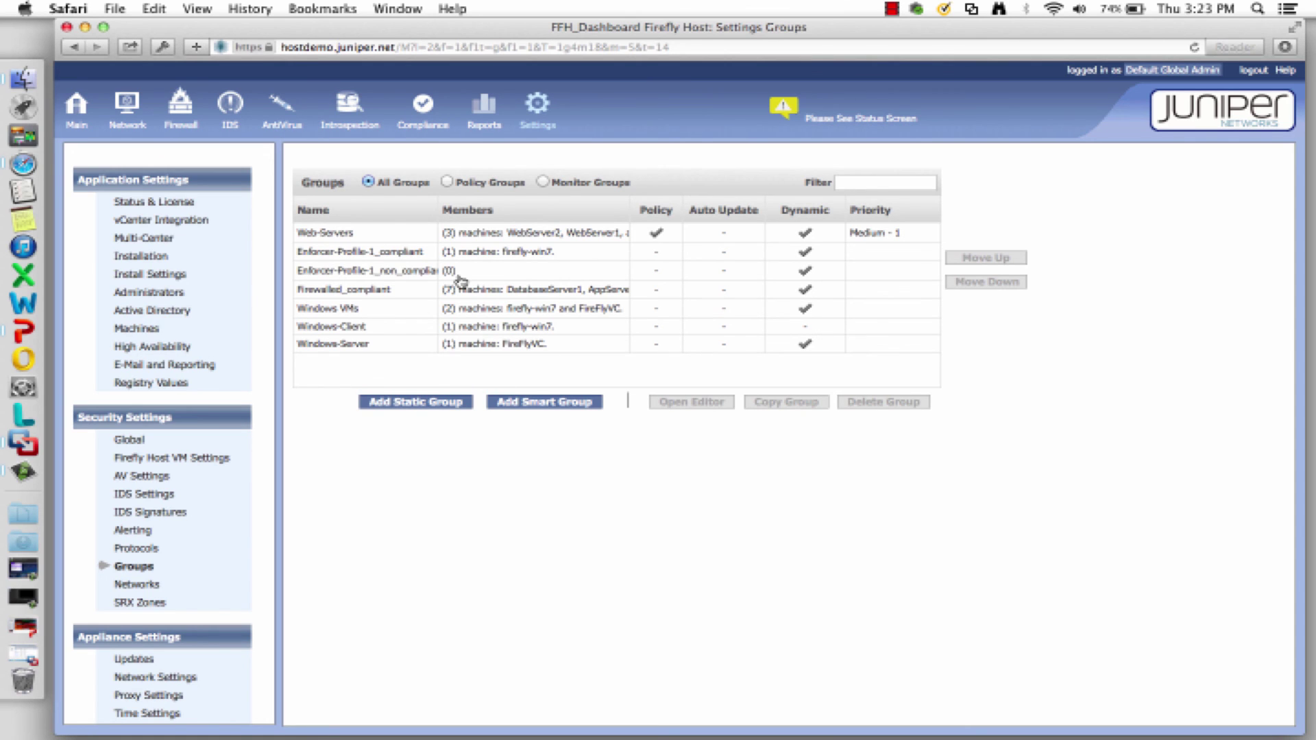
- Examine the compliance level of firefly-win7 and browse the full list of compliance rules with their labels
{"action": "left_click", "coordinate": [422, 123]}
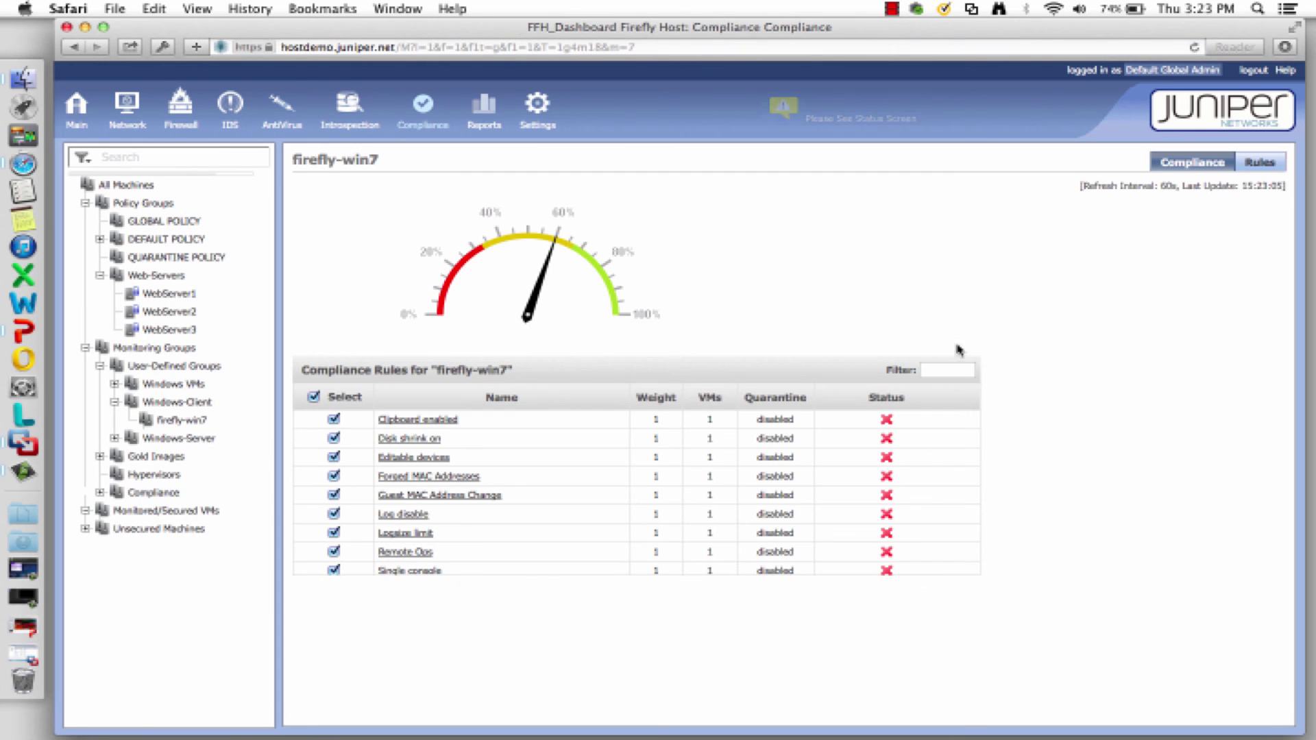
{"action": "left_click", "coordinate": [1260, 163]}
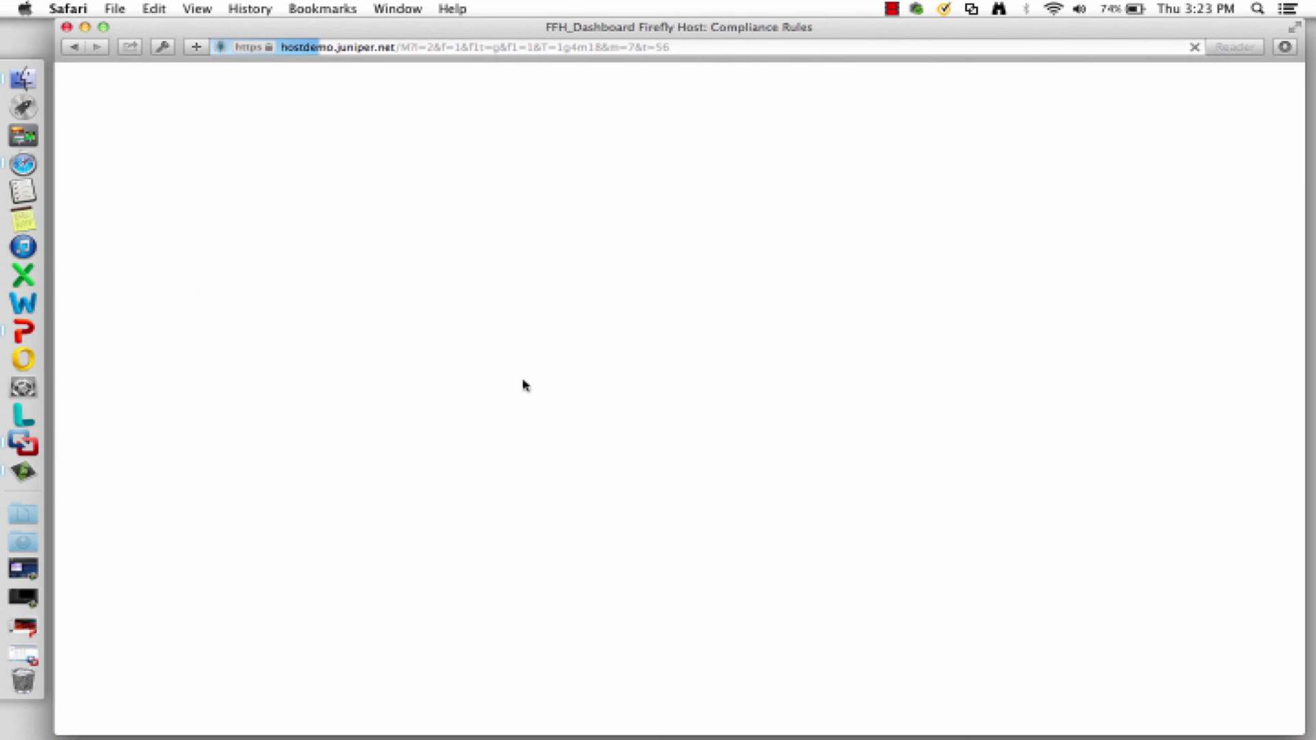
{"action": "scroll", "coordinate": [561, 326], "scroll_direction": "down", "scroll_amount": 3}
{"action": "scroll", "coordinate": [565, 338], "scroll_direction": "down", "scroll_amount": 5}
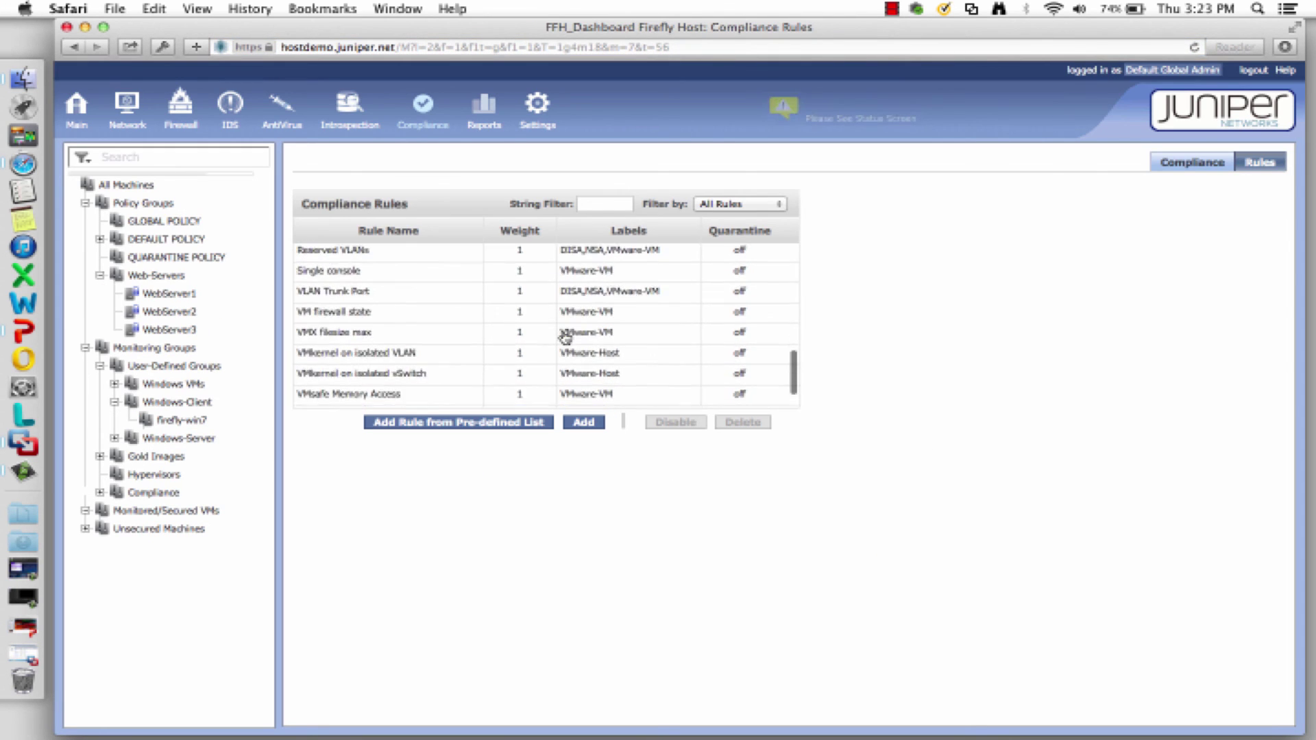
{"action": "scroll", "coordinate": [565, 339], "scroll_direction": "up", "scroll_amount": 10}
{"action": "scroll", "coordinate": [564, 339], "scroll_direction": "down", "scroll_amount": 8}
{"action": "scroll", "coordinate": [565, 337], "scroll_direction": "down", "scroll_amount": 3}
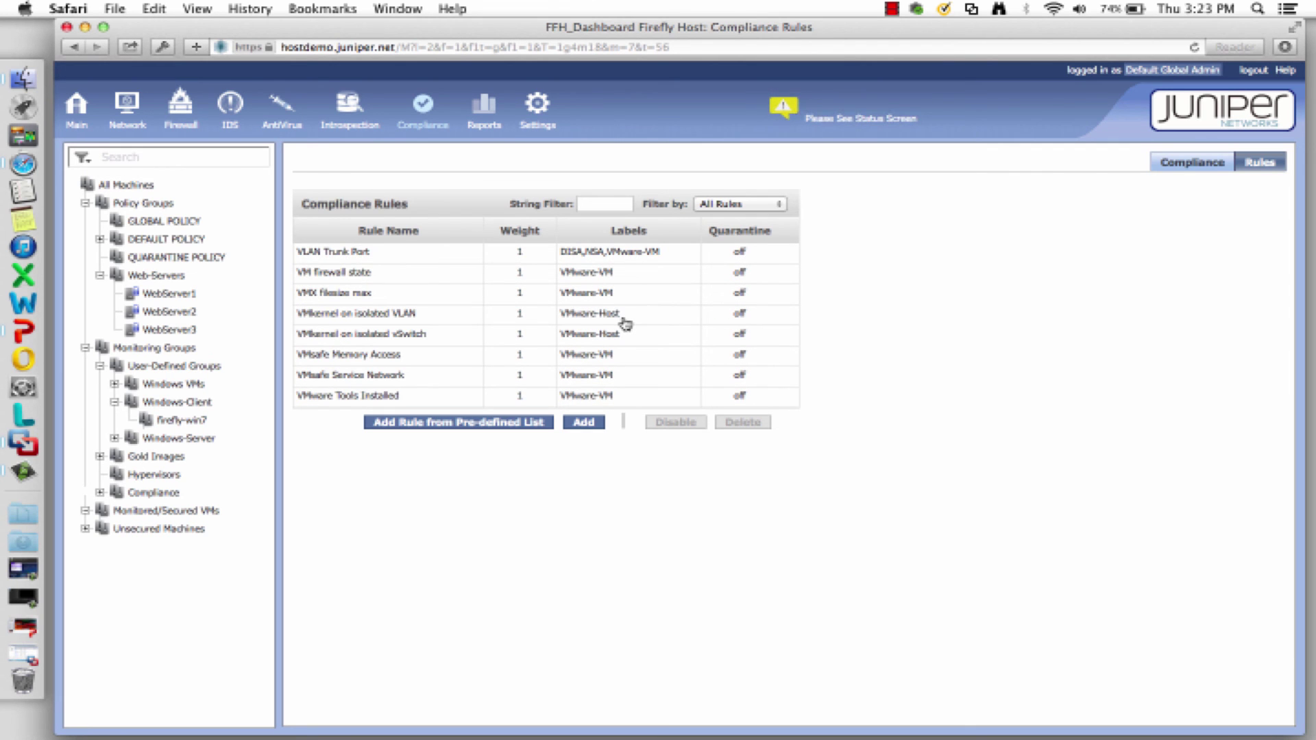
- Examine the definition of the Promiscuous Mode Enabled compliance rule, including its remediation text, groupings and match criteria
{"action": "scroll", "coordinate": [625, 324], "scroll_direction": "up", "scroll_amount": 3}
{"action": "scroll", "coordinate": [626, 324], "scroll_direction": "down", "scroll_amount": 3}
{"action": "scroll", "coordinate": [441, 329], "scroll_direction": "up", "scroll_amount": 5}
{"action": "left_click", "coordinate": [414, 345]}
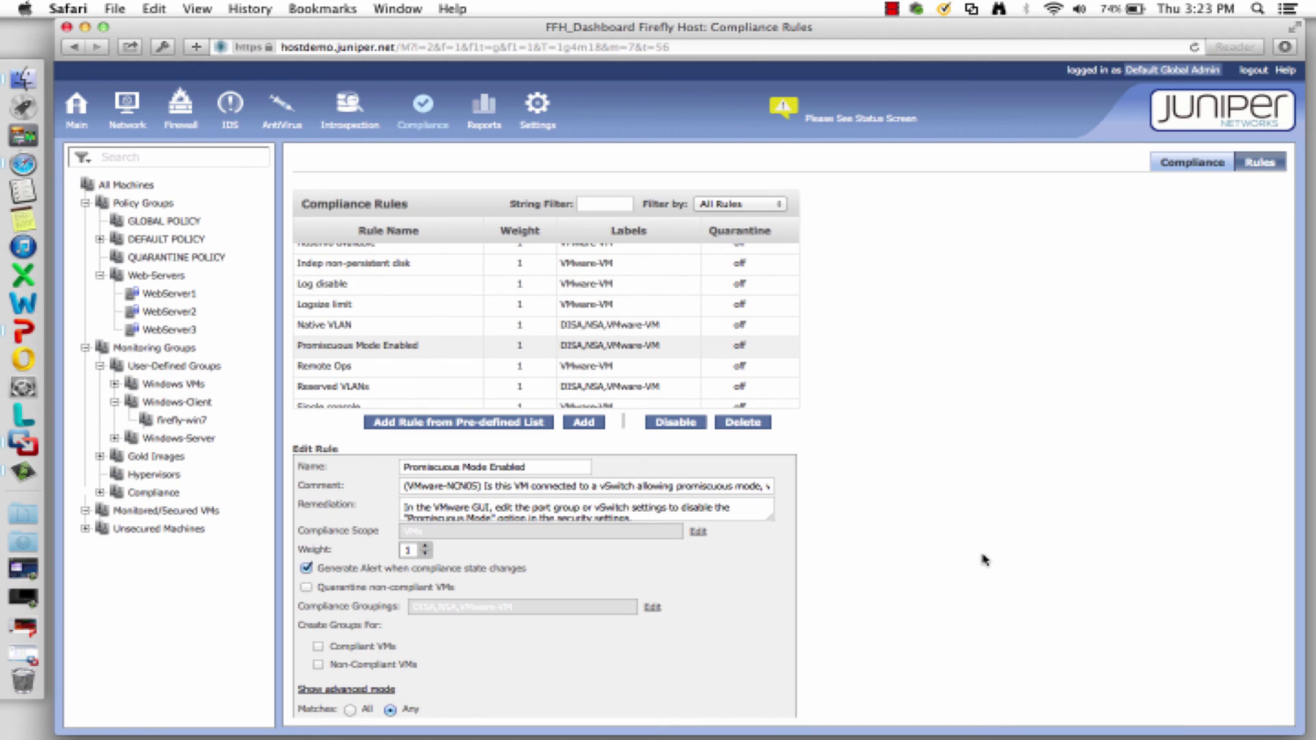
{"action": "scroll", "coordinate": [921, 585], "scroll_direction": "down", "scroll_amount": 2}
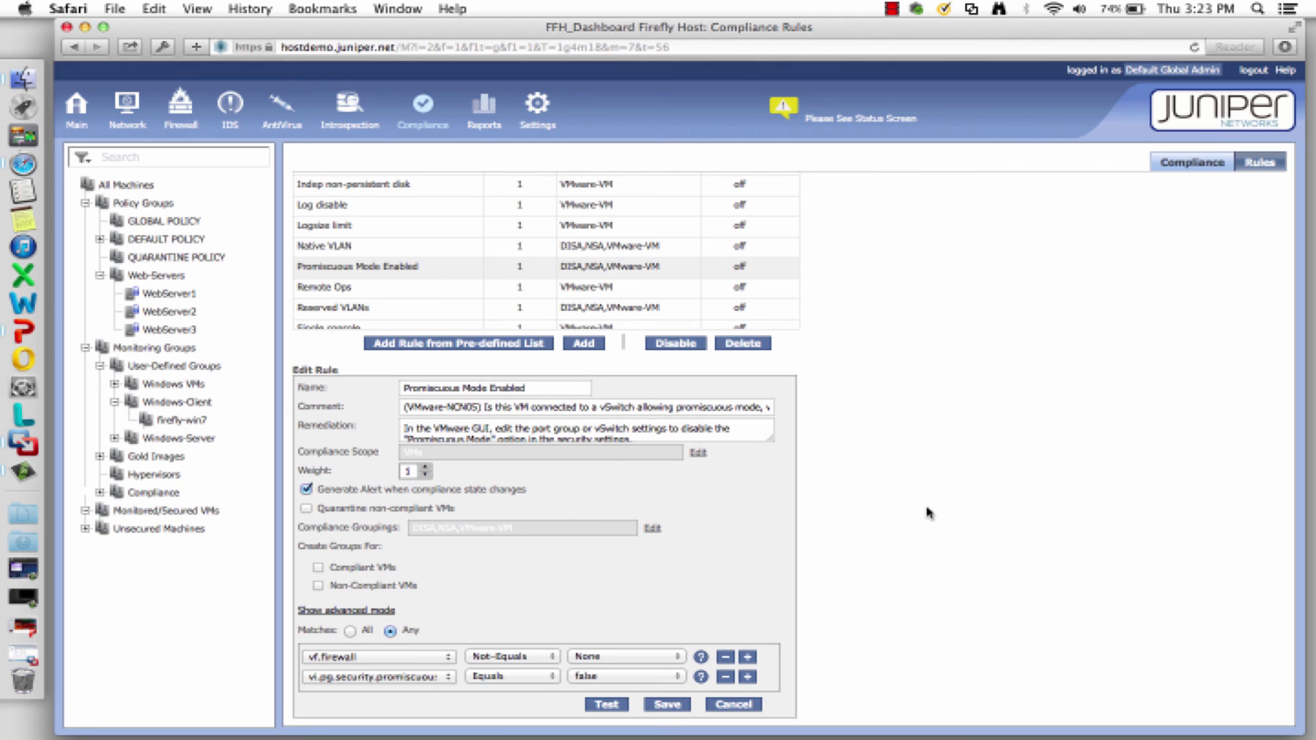
{"action": "scroll", "coordinate": [937, 465], "scroll_direction": "up", "scroll_amount": 3}
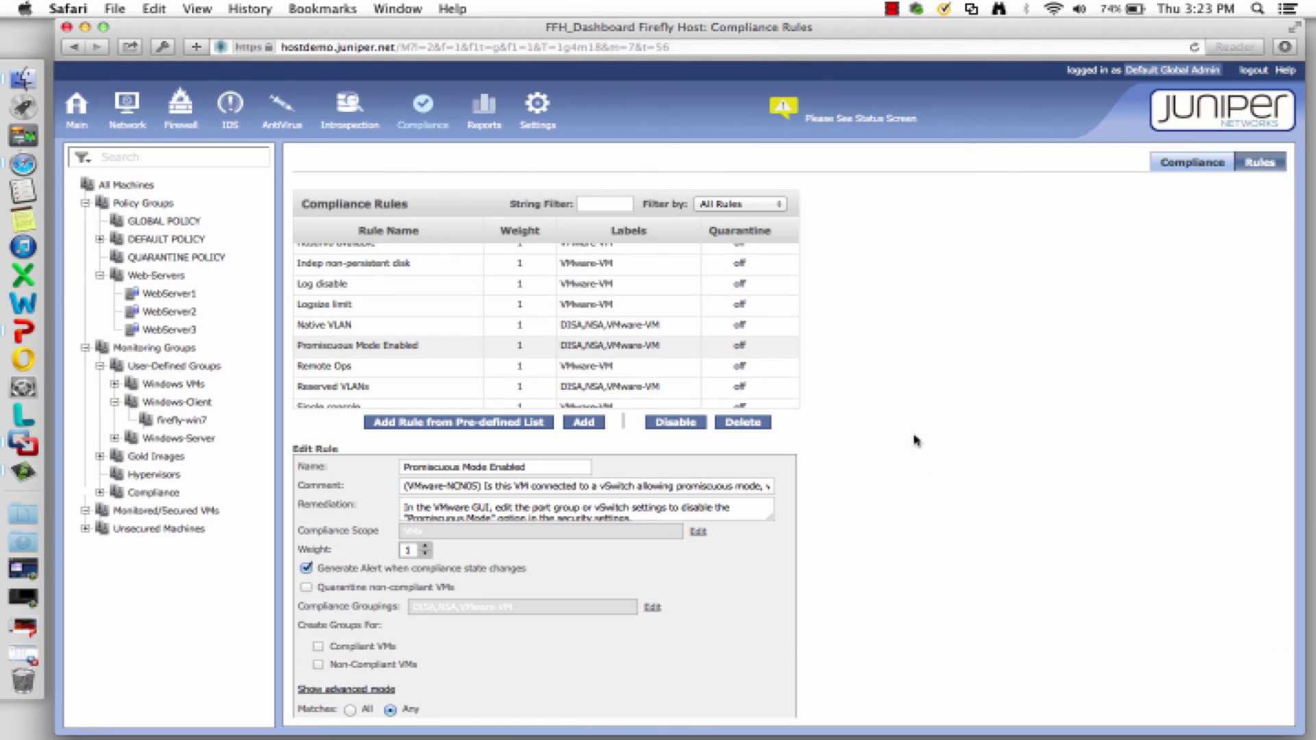
- Examine the status of each compliance rule for the firefly-win7 VM
{"action": "left_click", "coordinate": [1192, 163]}
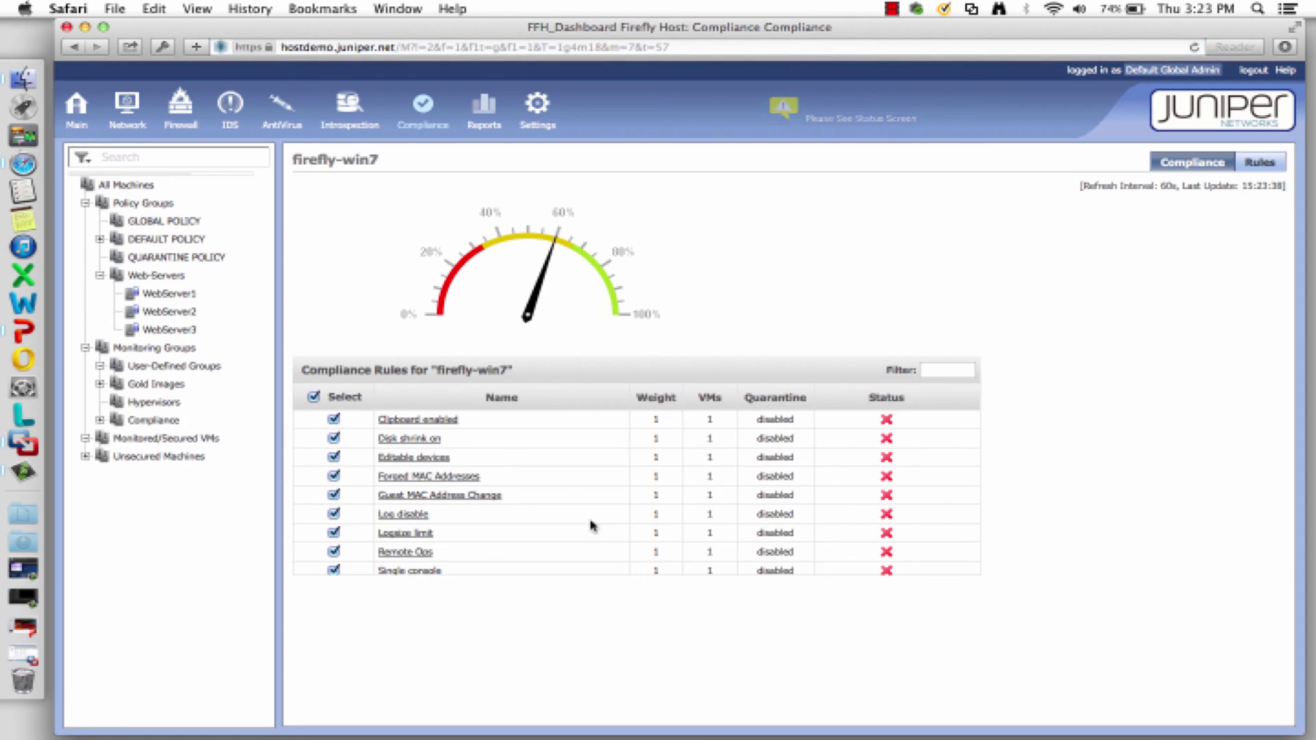
{"action": "scroll", "coordinate": [686, 505], "scroll_direction": "down", "scroll_amount": 3}
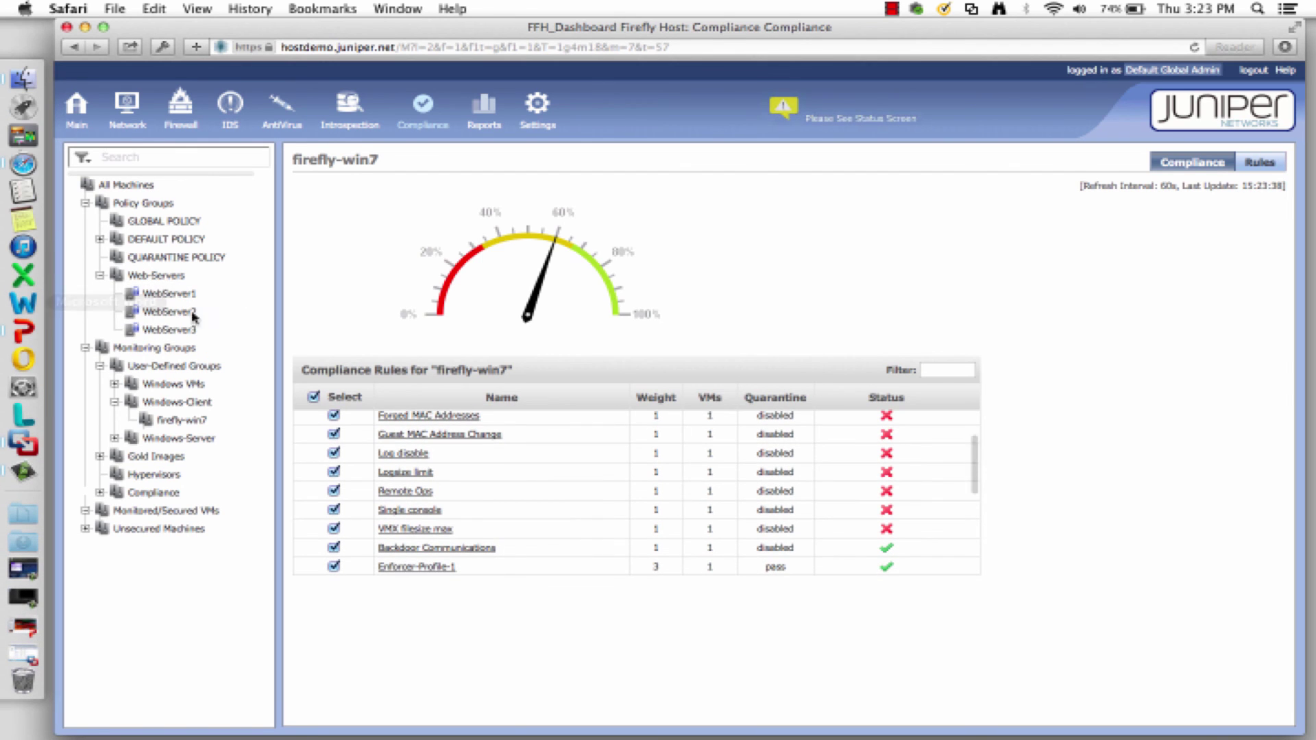
{"action": "scroll", "coordinate": [622, 538], "scroll_direction": "down", "scroll_amount": 10}
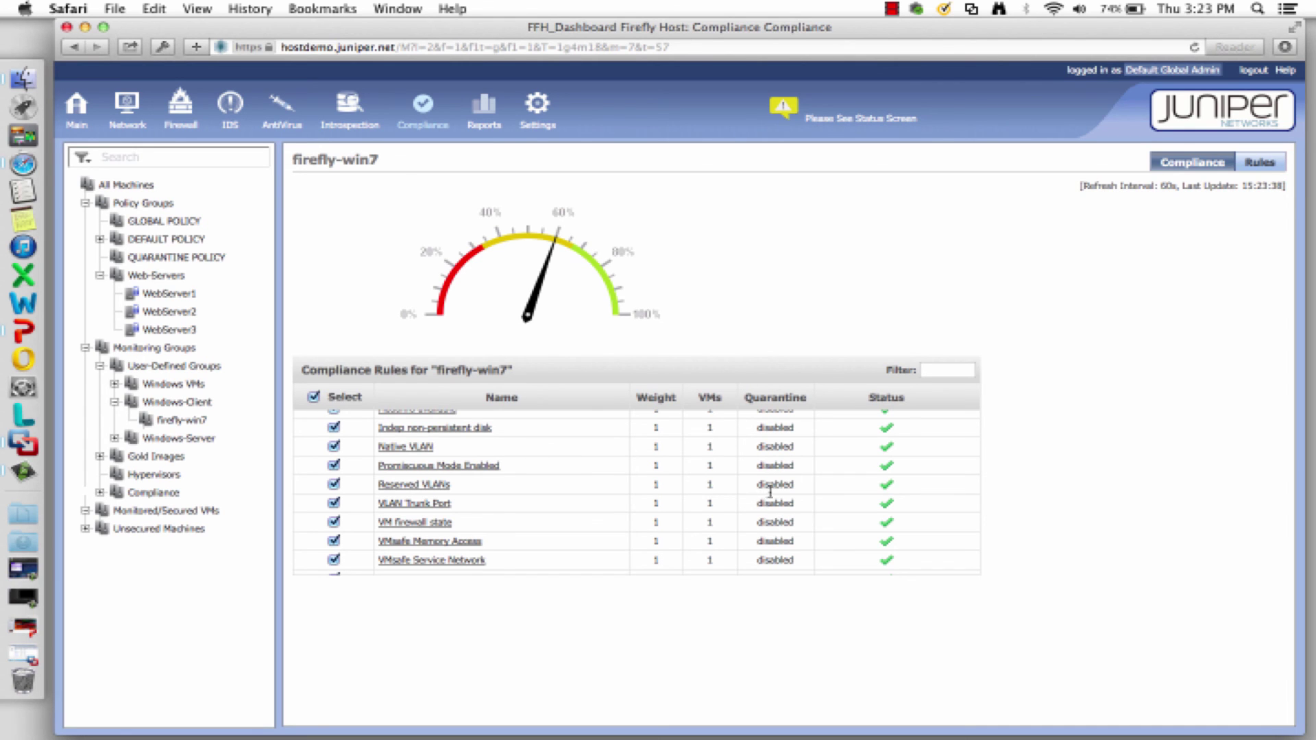
{"action": "scroll", "coordinate": [787, 505], "scroll_direction": "up", "scroll_amount": 10}
{"action": "scroll", "coordinate": [787, 505], "scroll_direction": "down", "scroll_amount": 5}
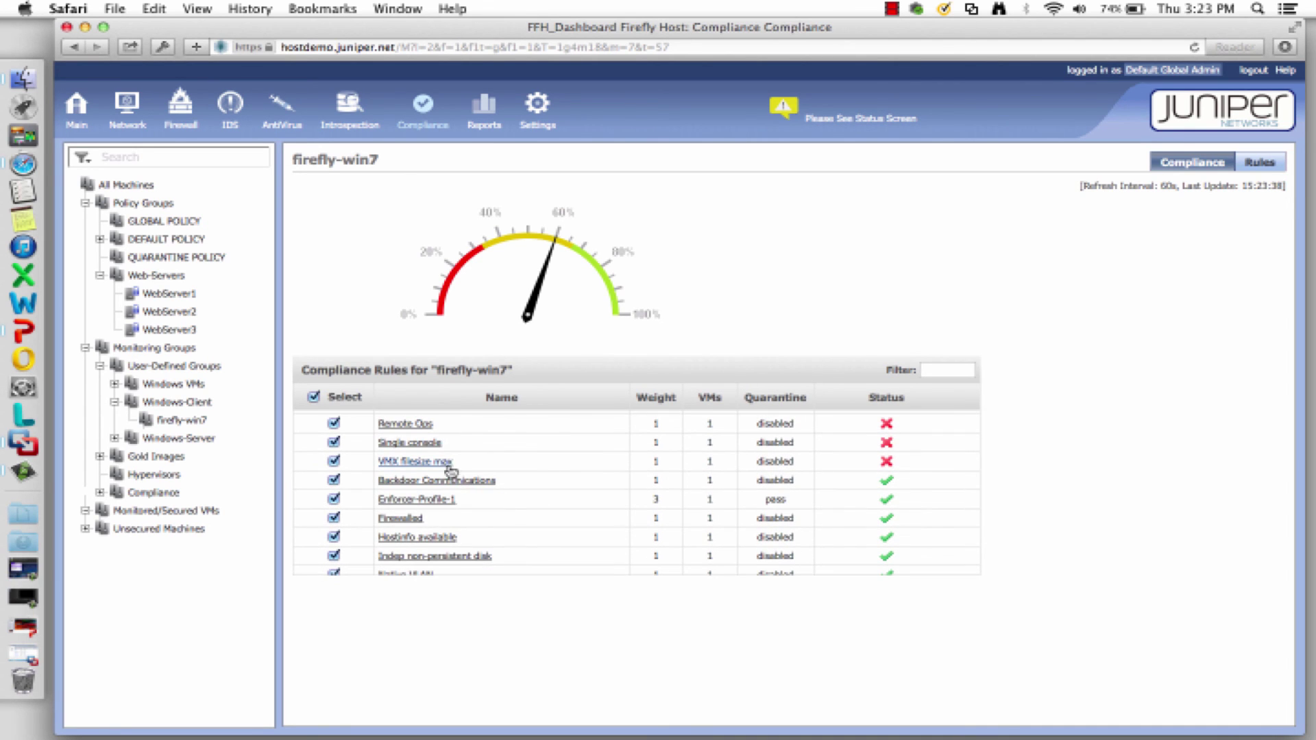
- Examine the Single console rule from the firefly-win7 compliance list, including its remediation text and match criteria
{"action": "left_click", "coordinate": [426, 443]}
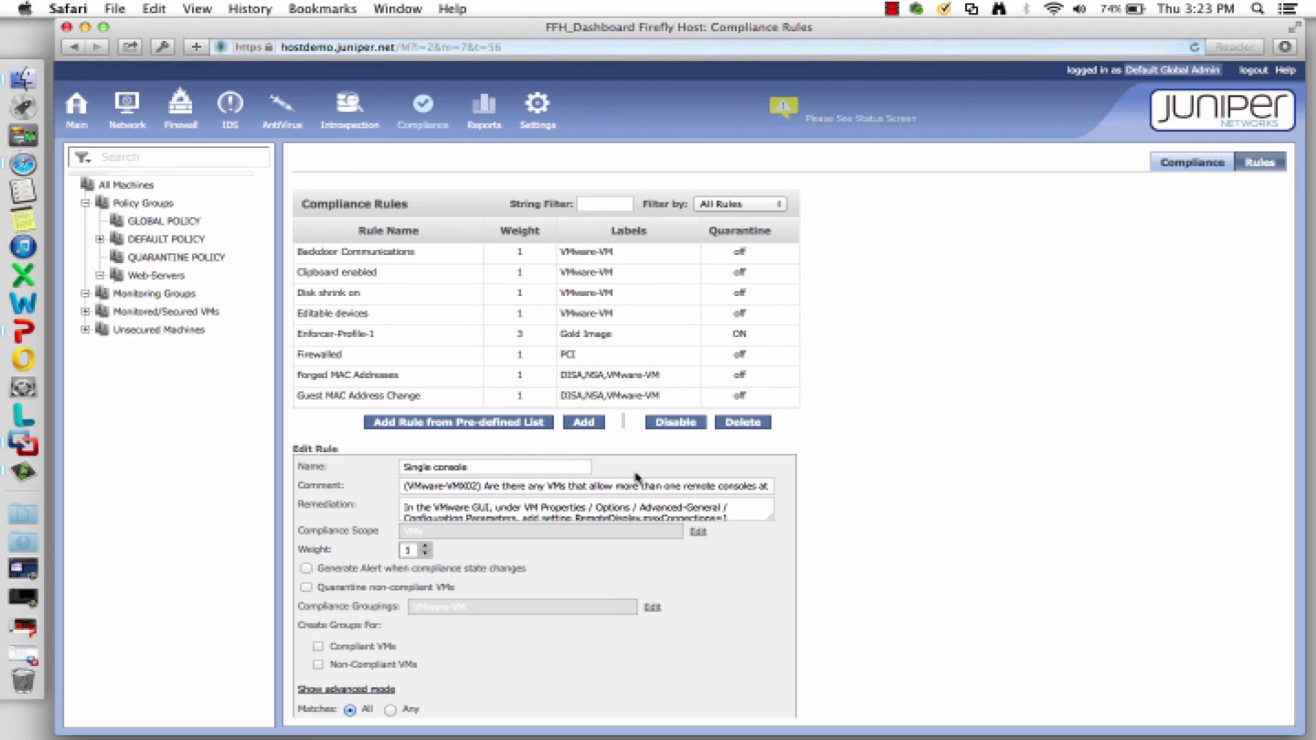
{"action": "scroll", "coordinate": [594, 626], "scroll_direction": "down", "scroll_amount": 3}
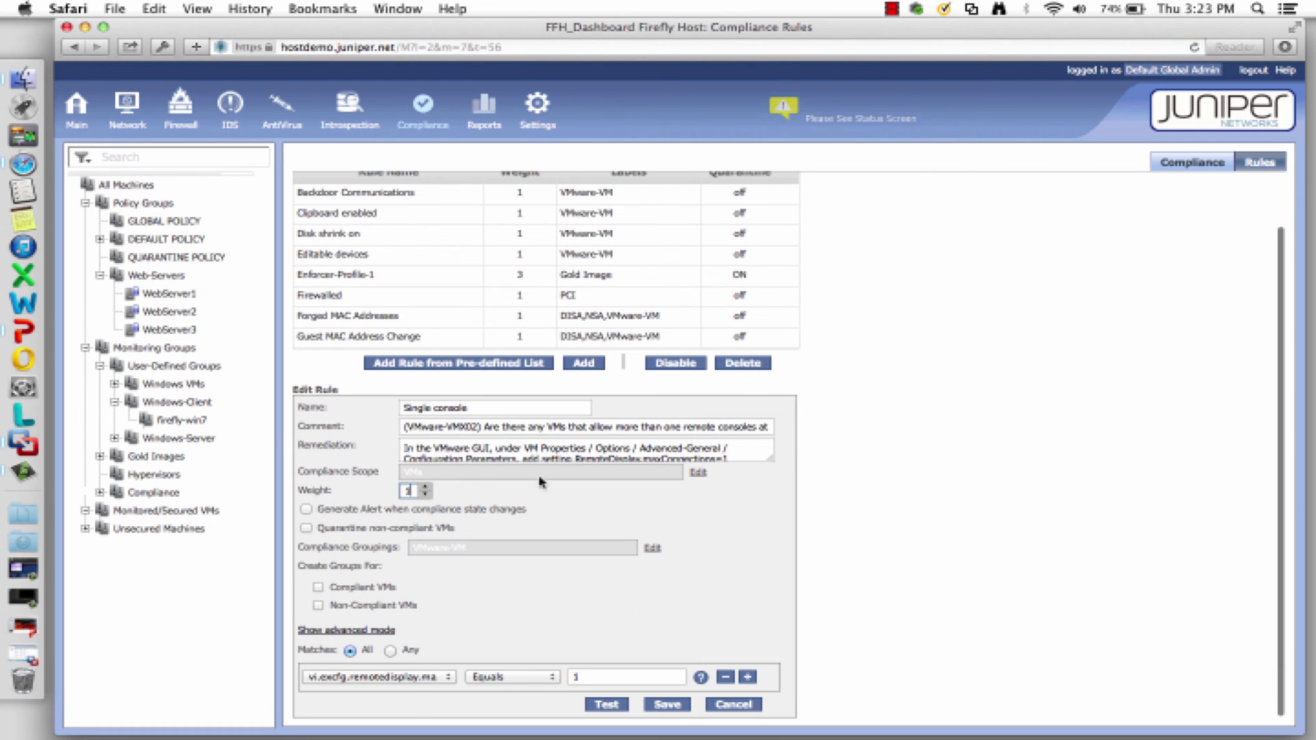
{"action": "scroll", "coordinate": [594, 626], "scroll_direction": "up", "scroll_amount": 3}
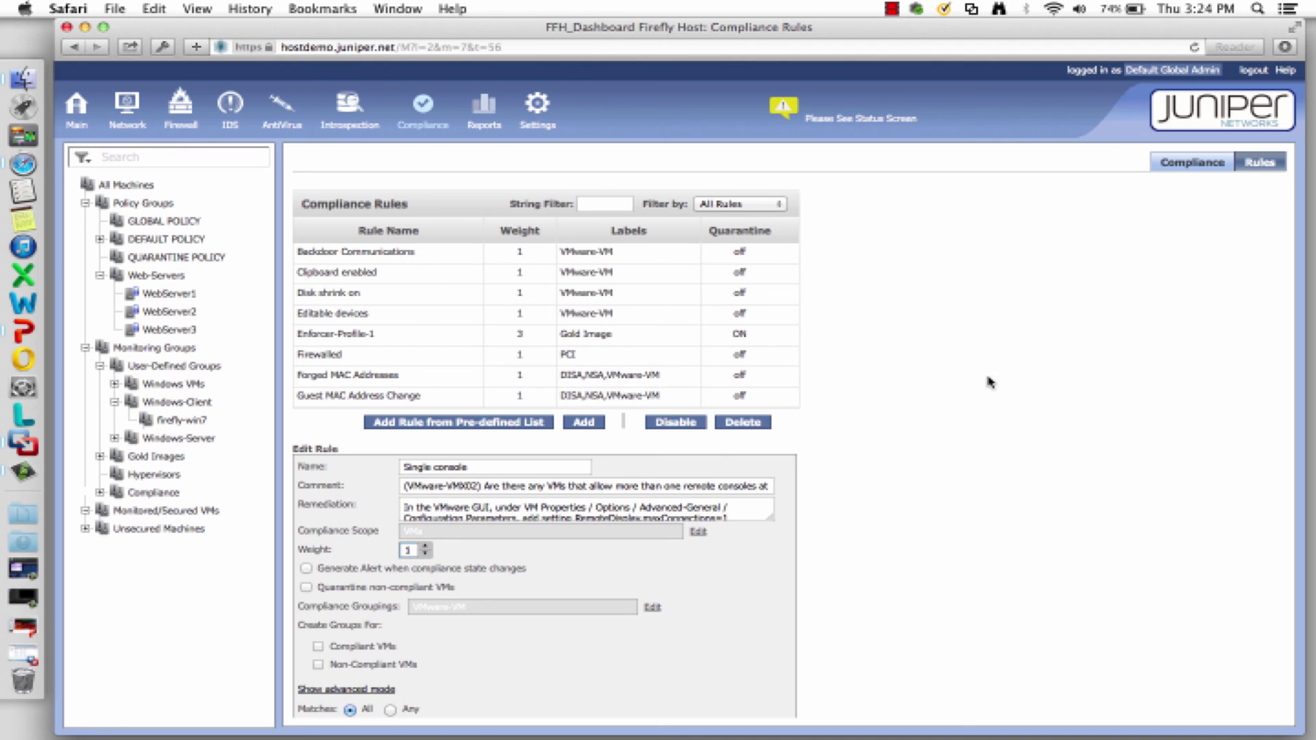
- Examine the scheduling and destination options of Sample-Report and browse the Firewall, Compliance and IDS content offered for a Custom Report
{"action": "left_click", "coordinate": [484, 106]}
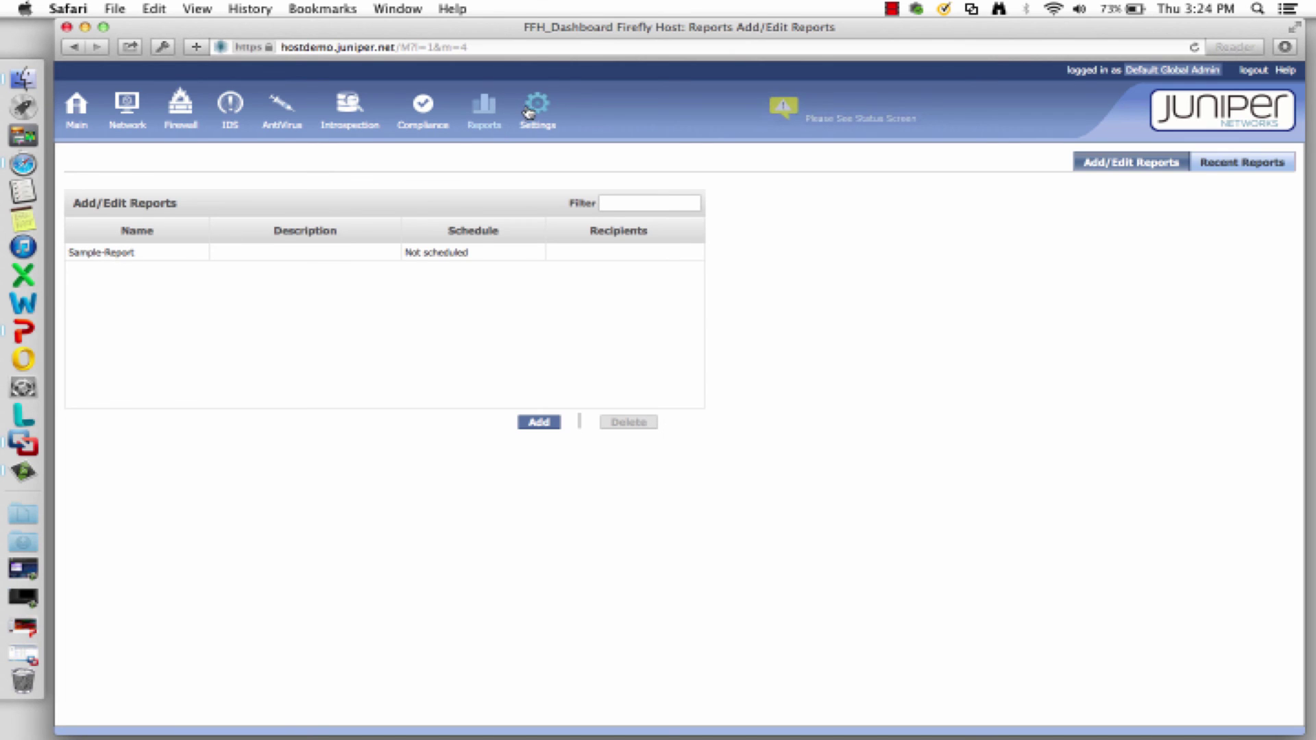
{"action": "left_click", "coordinate": [104, 252]}
{"action": "scroll", "coordinate": [818, 539], "scroll_direction": "down", "scroll_amount": 5}
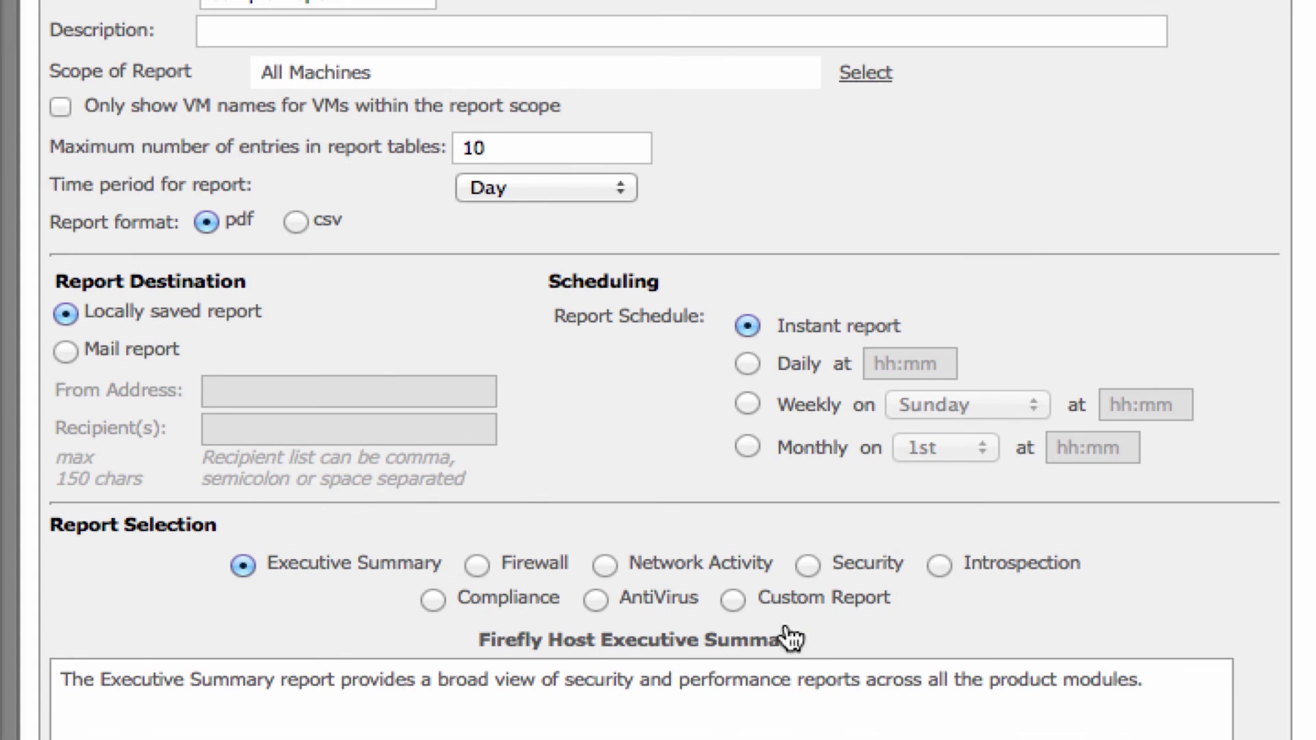
{"action": "left_click", "coordinate": [822, 599]}
{"action": "scroll", "coordinate": [479, 603], "scroll_direction": "down", "scroll_amount": 5}
{"action": "left_click", "coordinate": [209, 542]}
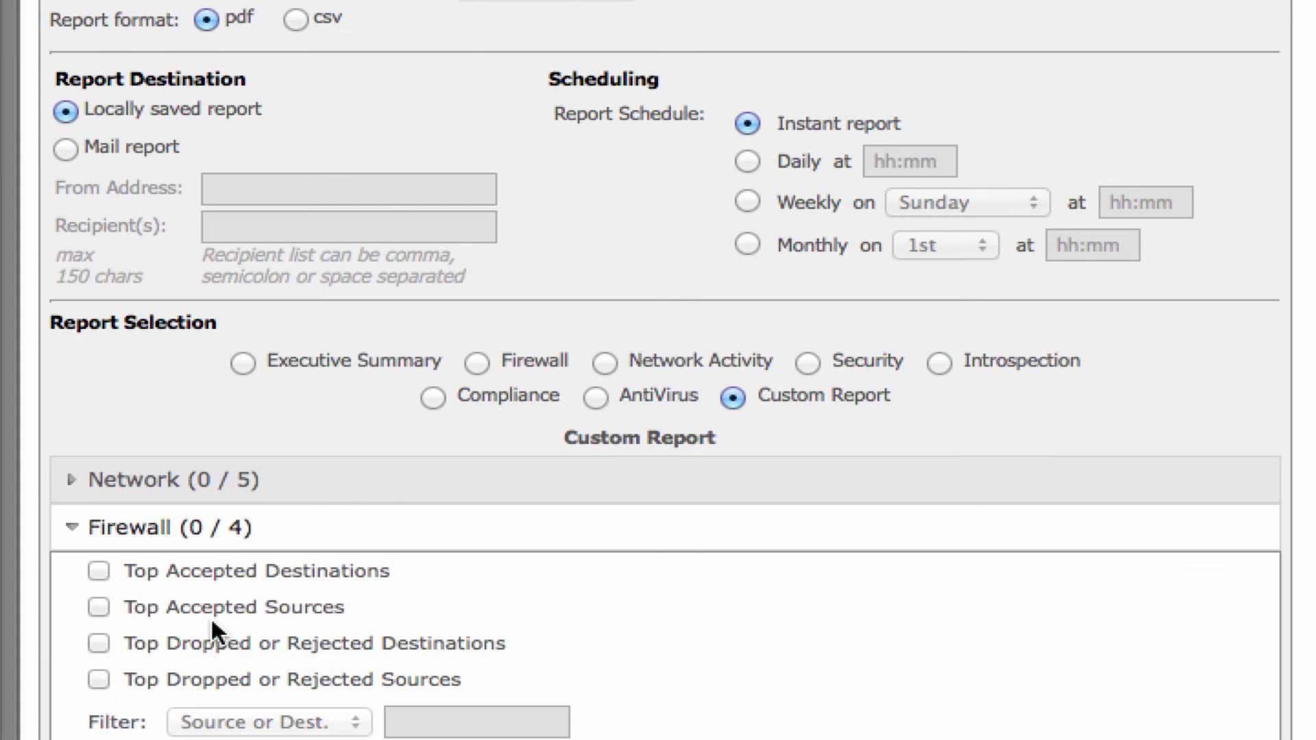
{"action": "scroll", "coordinate": [211, 616], "scroll_direction": "down", "scroll_amount": 3}
{"action": "left_click", "coordinate": [110, 626]}
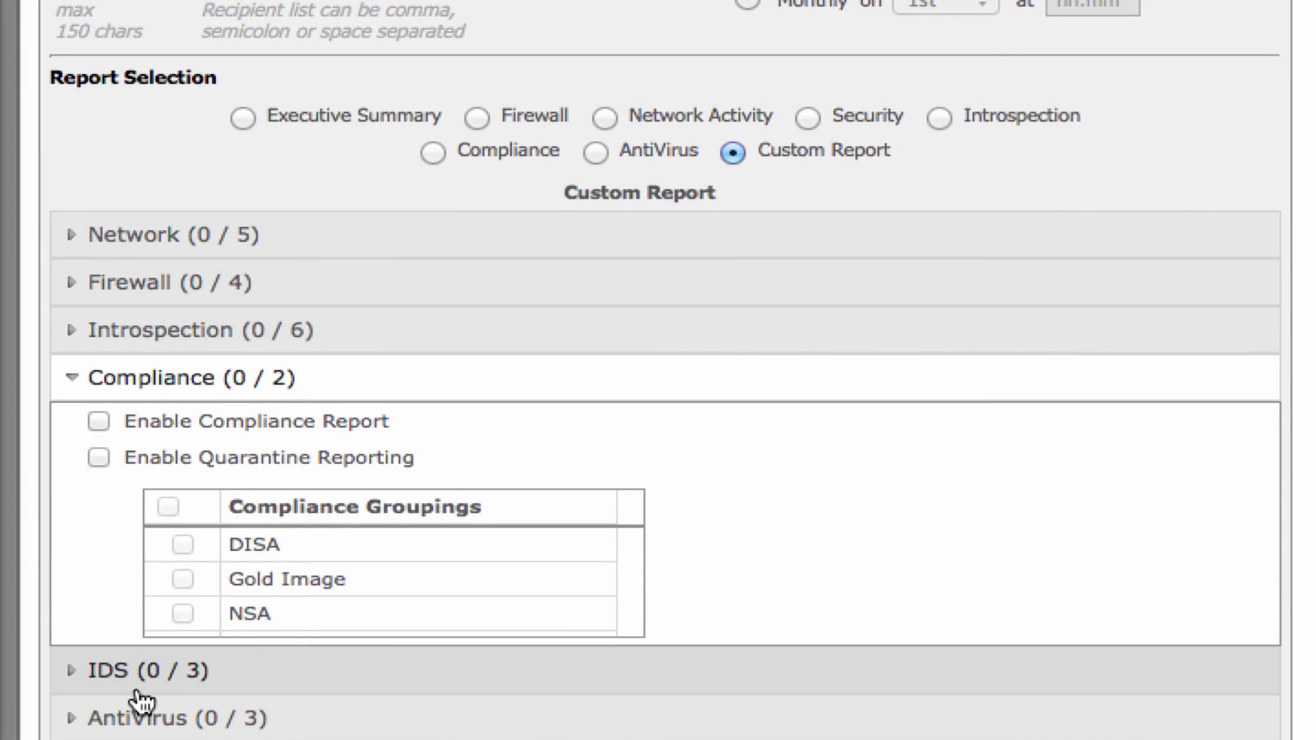
{"action": "left_click", "coordinate": [139, 689]}
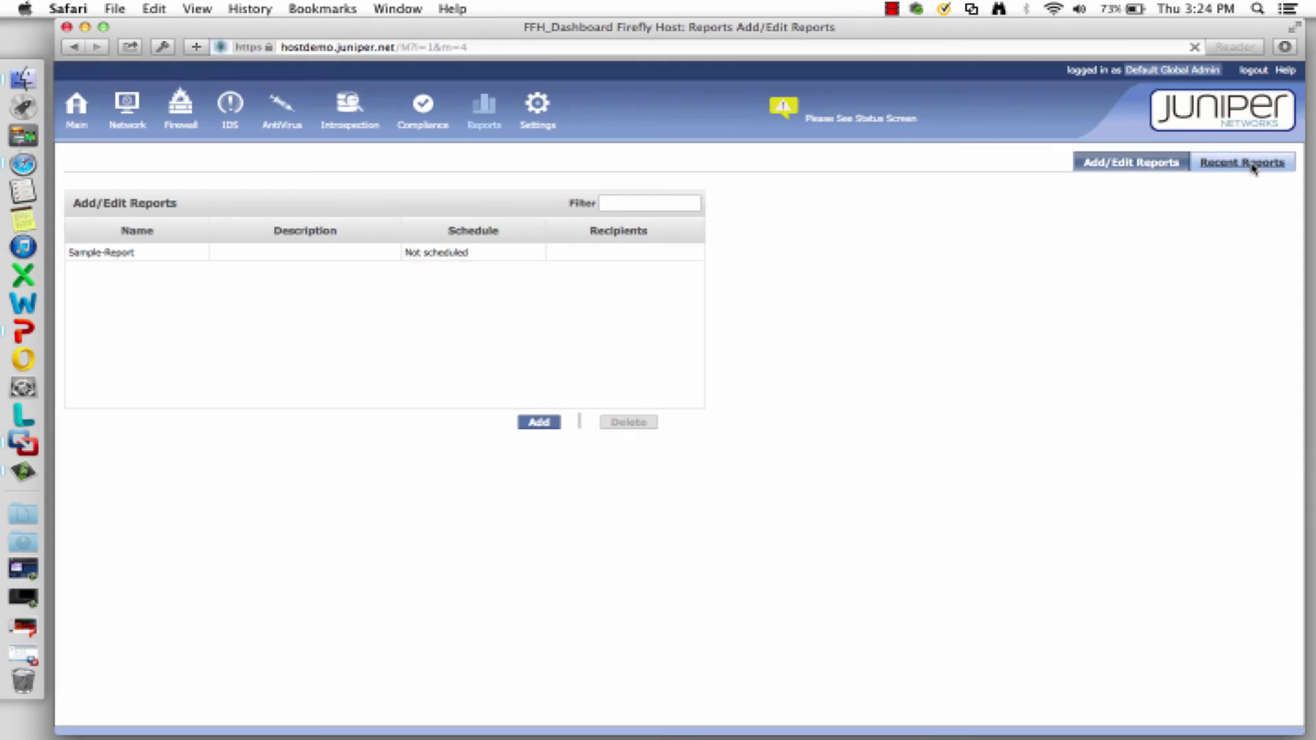
- Open the Firefly Demo report from the recent reports and examine its traffic and denied-connection sections
{"action": "left_click", "coordinate": [1242, 162]}
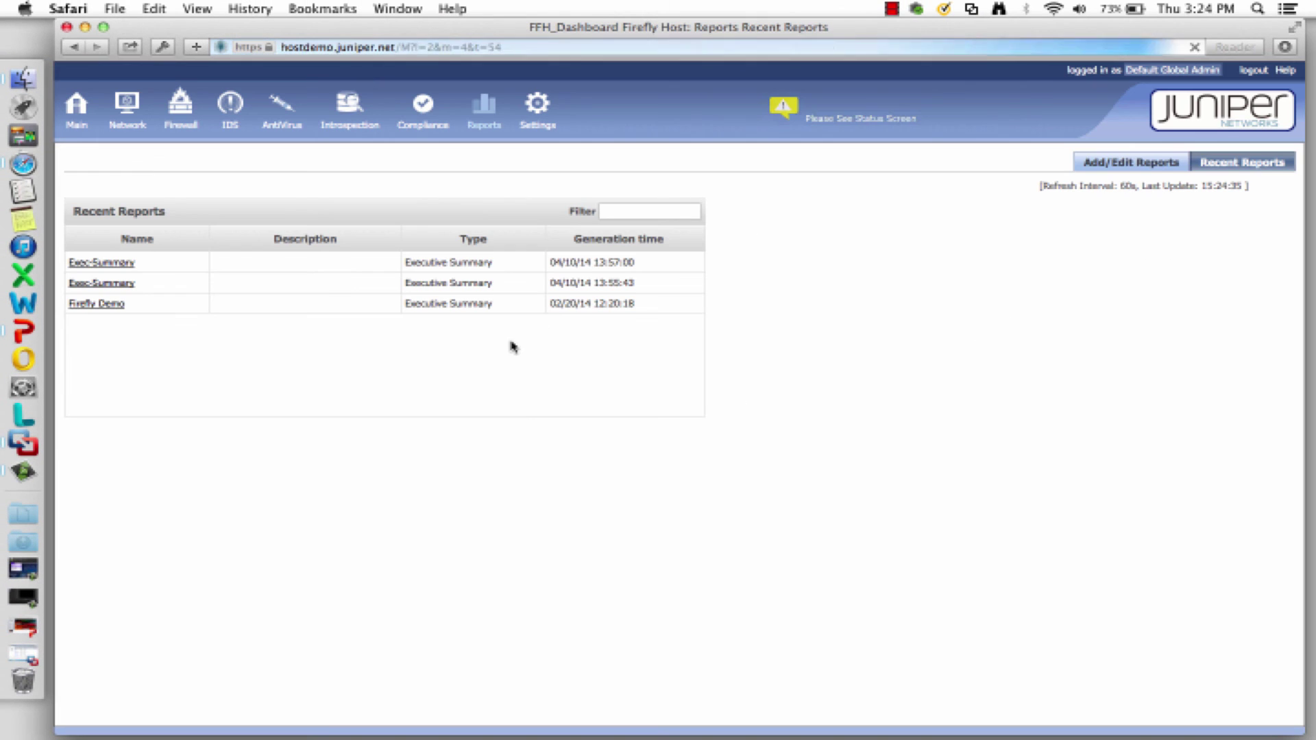
{"action": "left_click", "coordinate": [106, 305]}
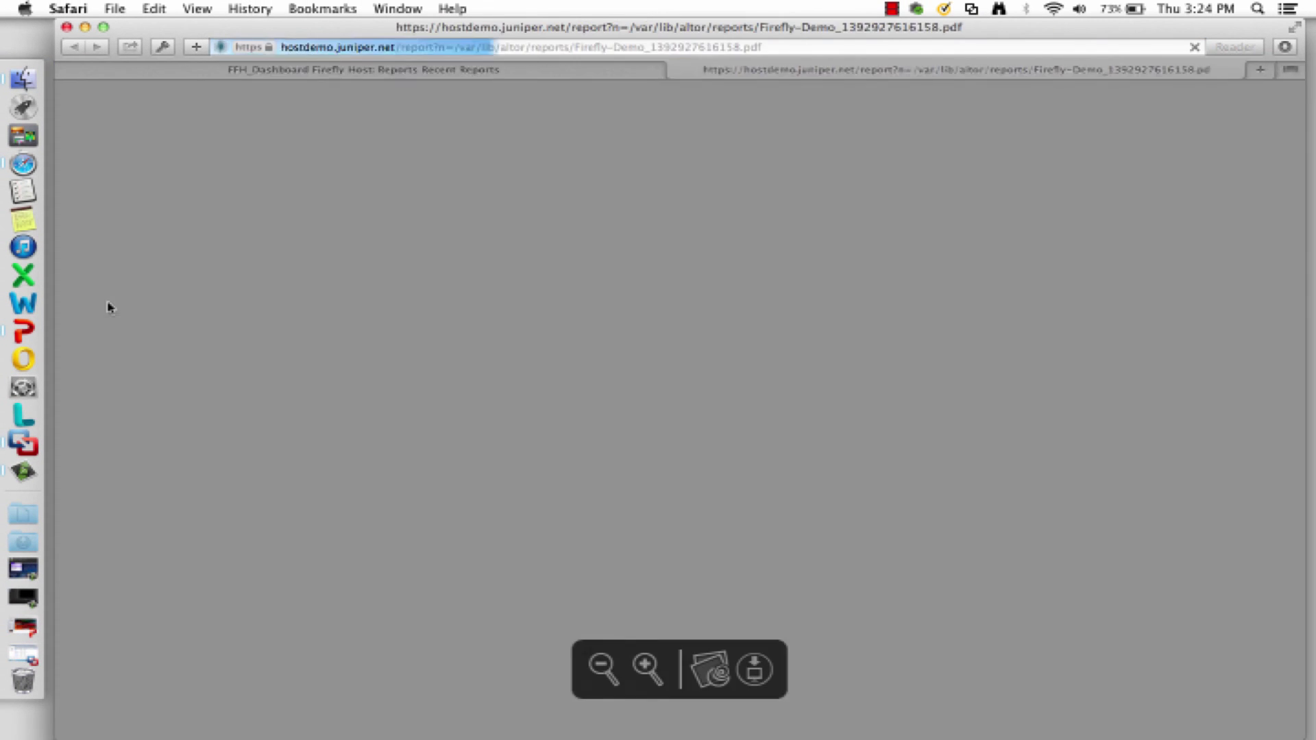
{"action": "scroll", "coordinate": [825, 442], "scroll_direction": "down", "scroll_amount": 10}
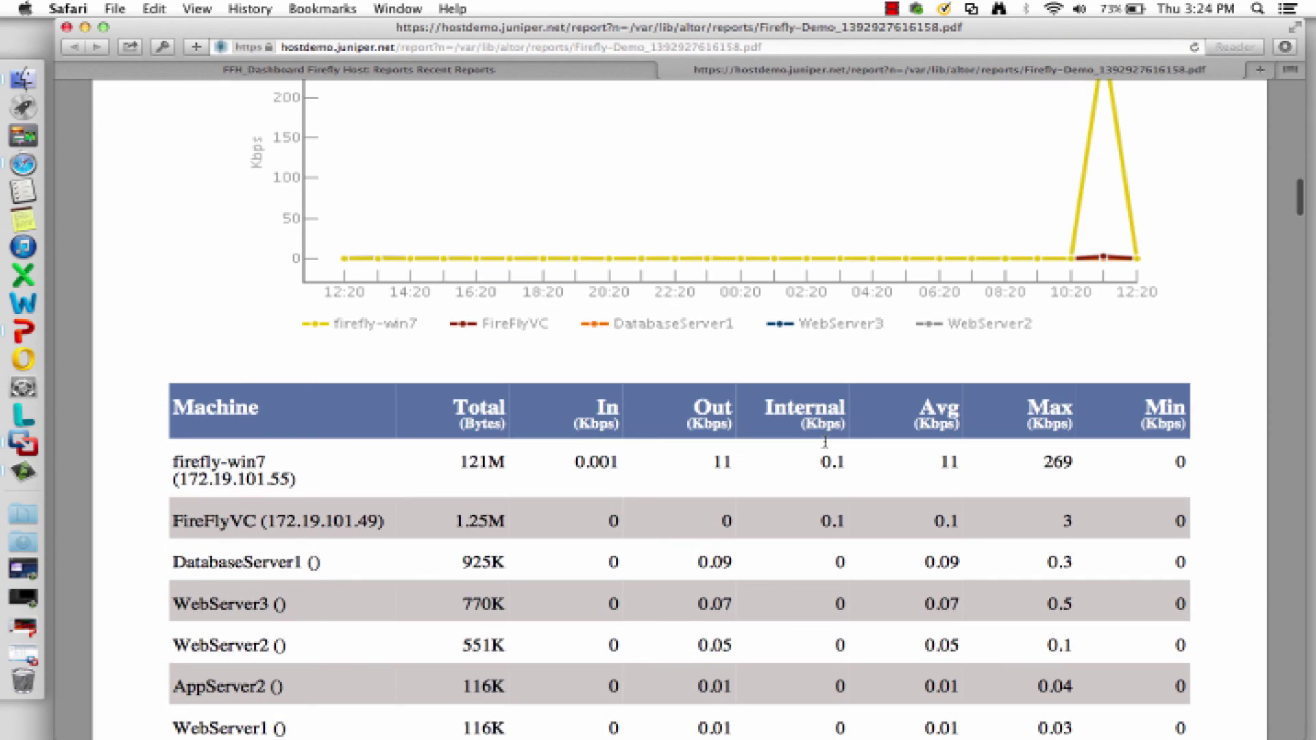
{"action": "scroll", "coordinate": [825, 442], "scroll_direction": "down", "scroll_amount": 2}
{"action": "scroll", "coordinate": [825, 442], "scroll_direction": "up", "scroll_amount": 6}
{"action": "scroll", "coordinate": [825, 442], "scroll_direction": "down", "scroll_amount": 8}
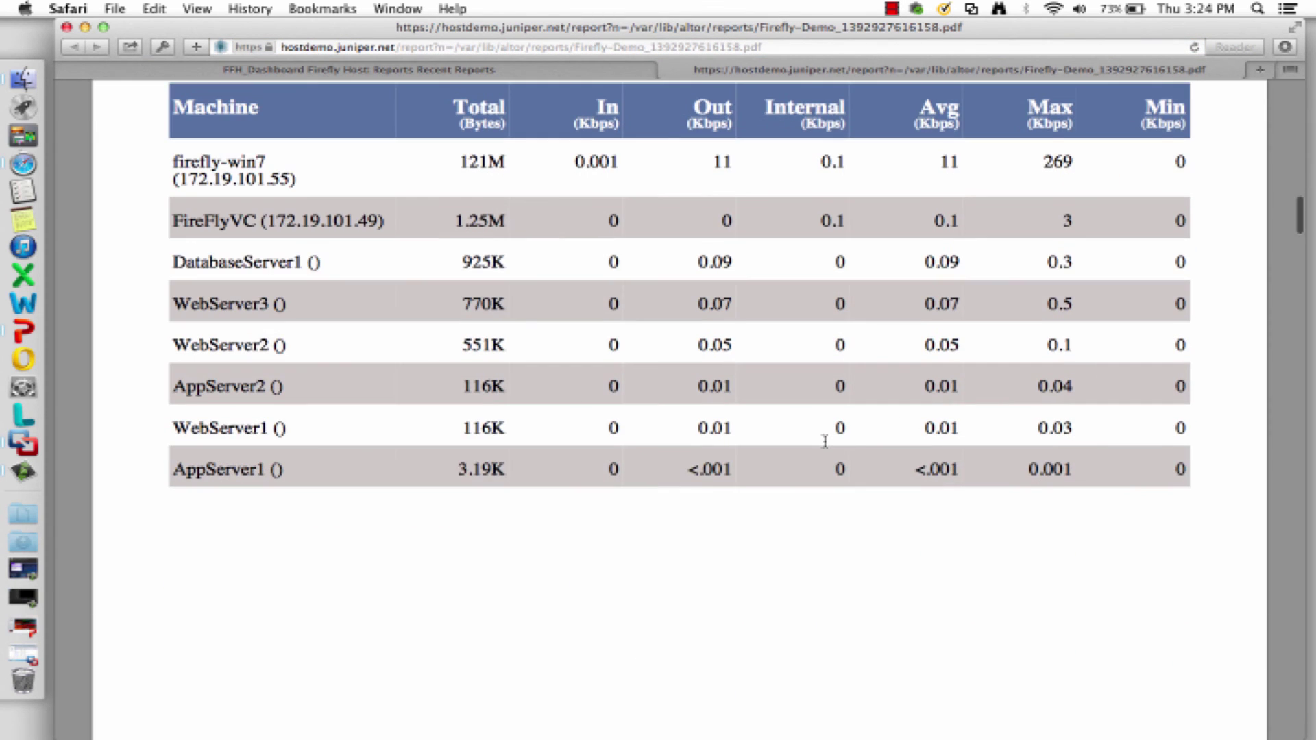
{"action": "scroll", "coordinate": [825, 442], "scroll_direction": "down", "scroll_amount": 10}
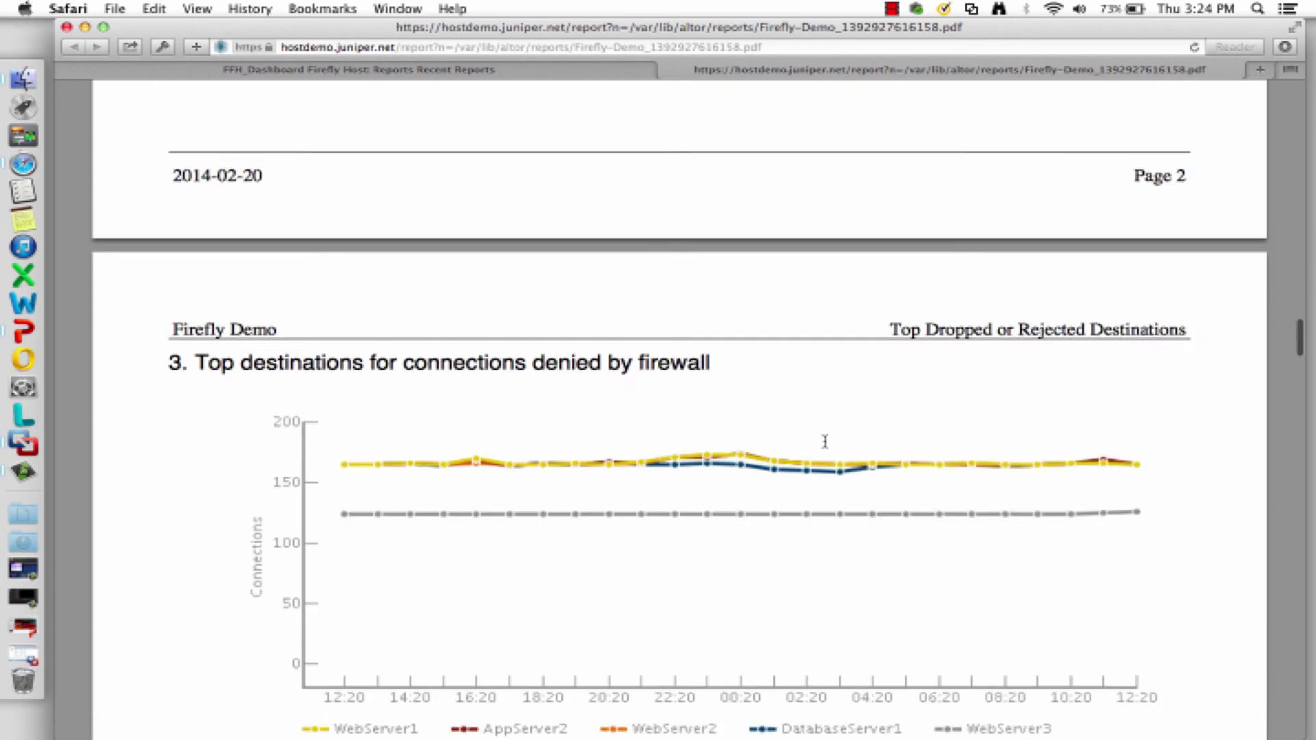
{"action": "scroll", "coordinate": [825, 442], "scroll_direction": "up", "scroll_amount": 20}
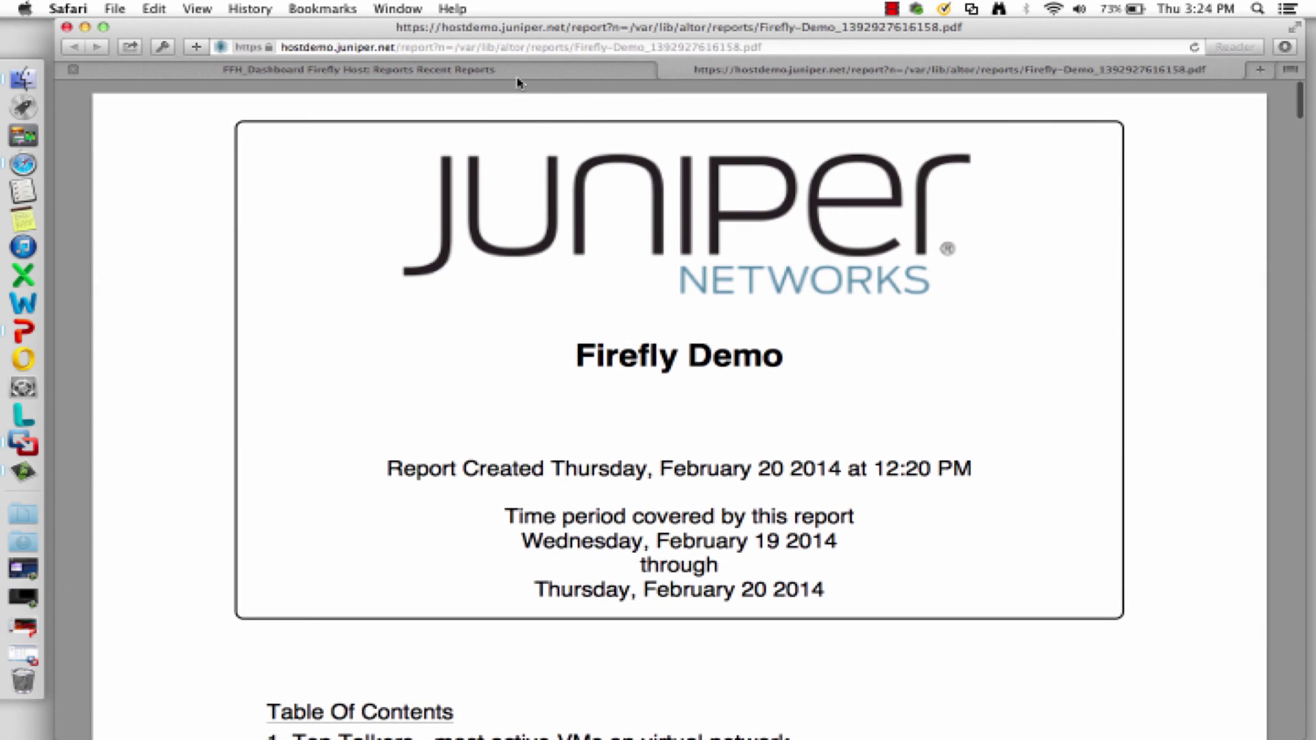
- Return to the dashboard and examine the Status & License settings along with the application, security and appliance settings categories
{"action": "left_click", "coordinate": [518, 74]}
{"action": "left_click", "coordinate": [537, 123]}
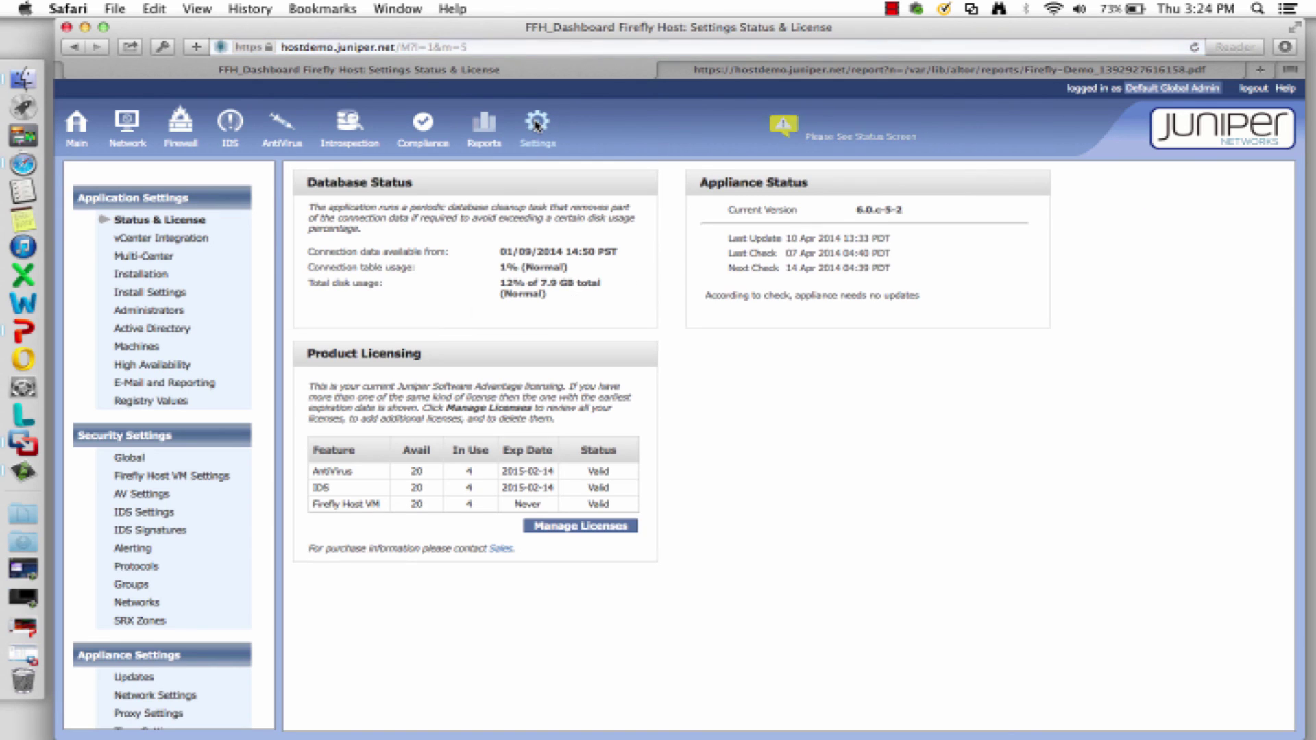
{"action": "scroll", "coordinate": [261, 439], "scroll_direction": "down", "scroll_amount": 3}
{"action": "scroll", "coordinate": [274, 473], "scroll_direction": "up", "scroll_amount": 3}
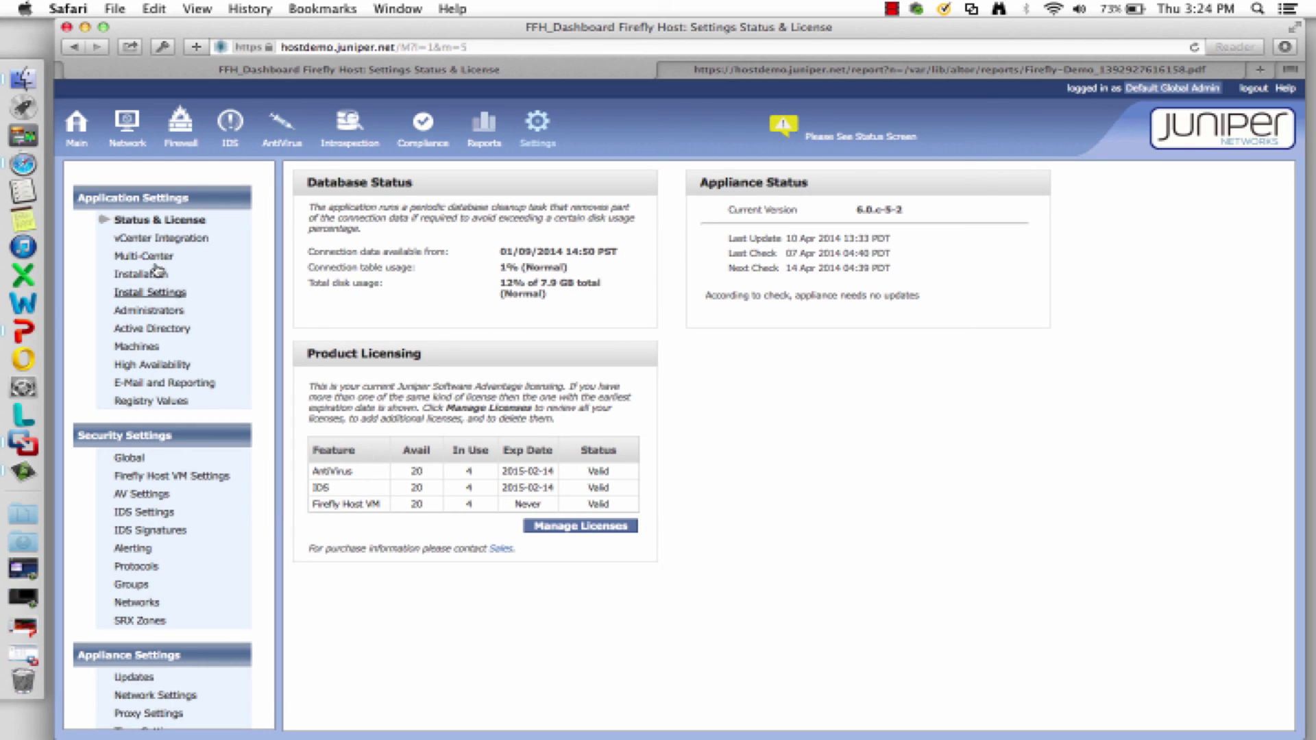
{"action": "scroll", "coordinate": [173, 575], "scroll_direction": "down", "scroll_amount": 3}
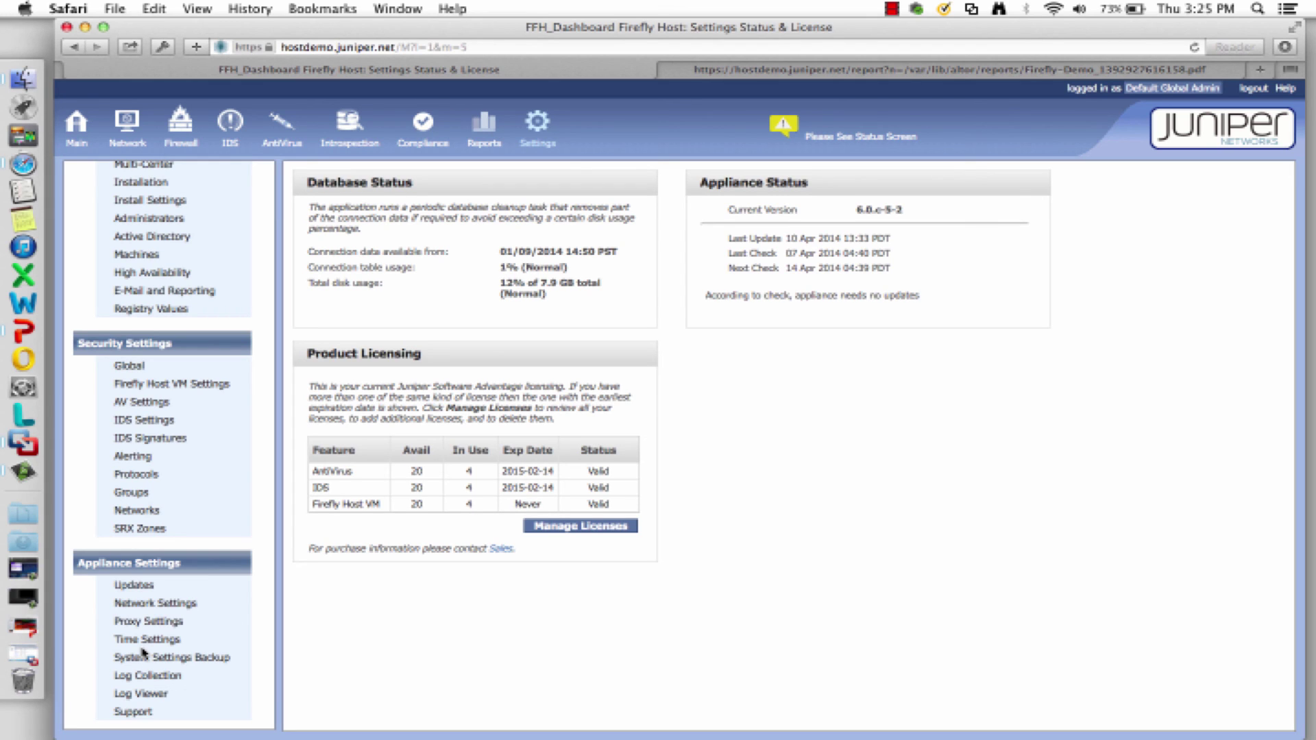
- Examine the avsig log in the Log Viewer and the list of other logs available for selection
{"action": "left_click", "coordinate": [142, 693]}
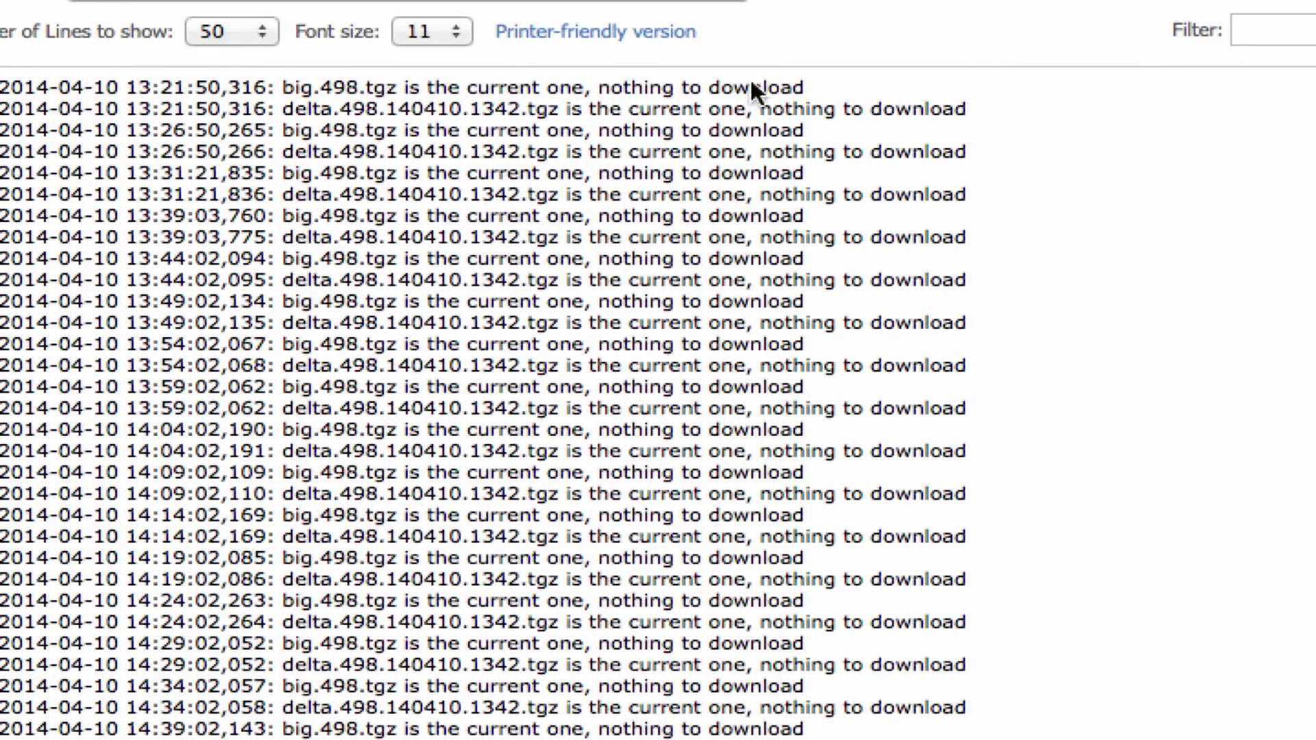
{"action": "left_click", "coordinate": [723, 5]}
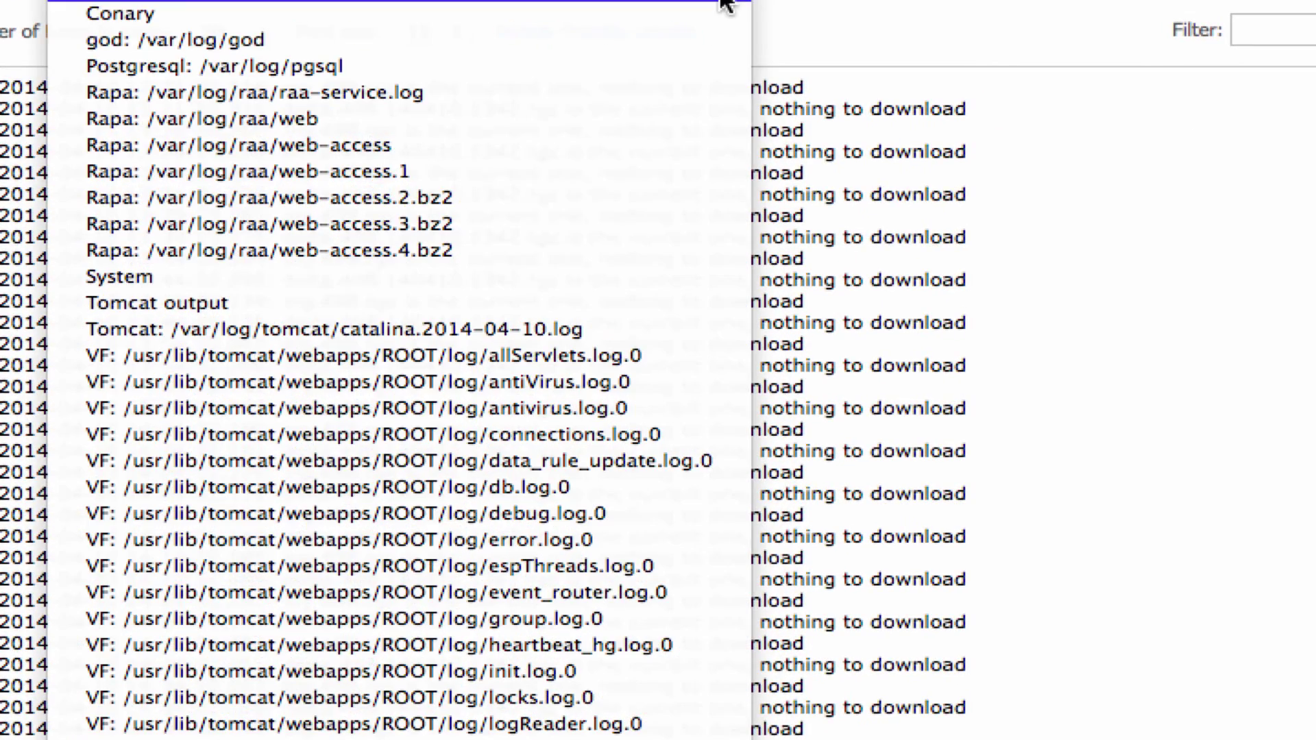
{"action": "left_click", "coordinate": [619, 93]}
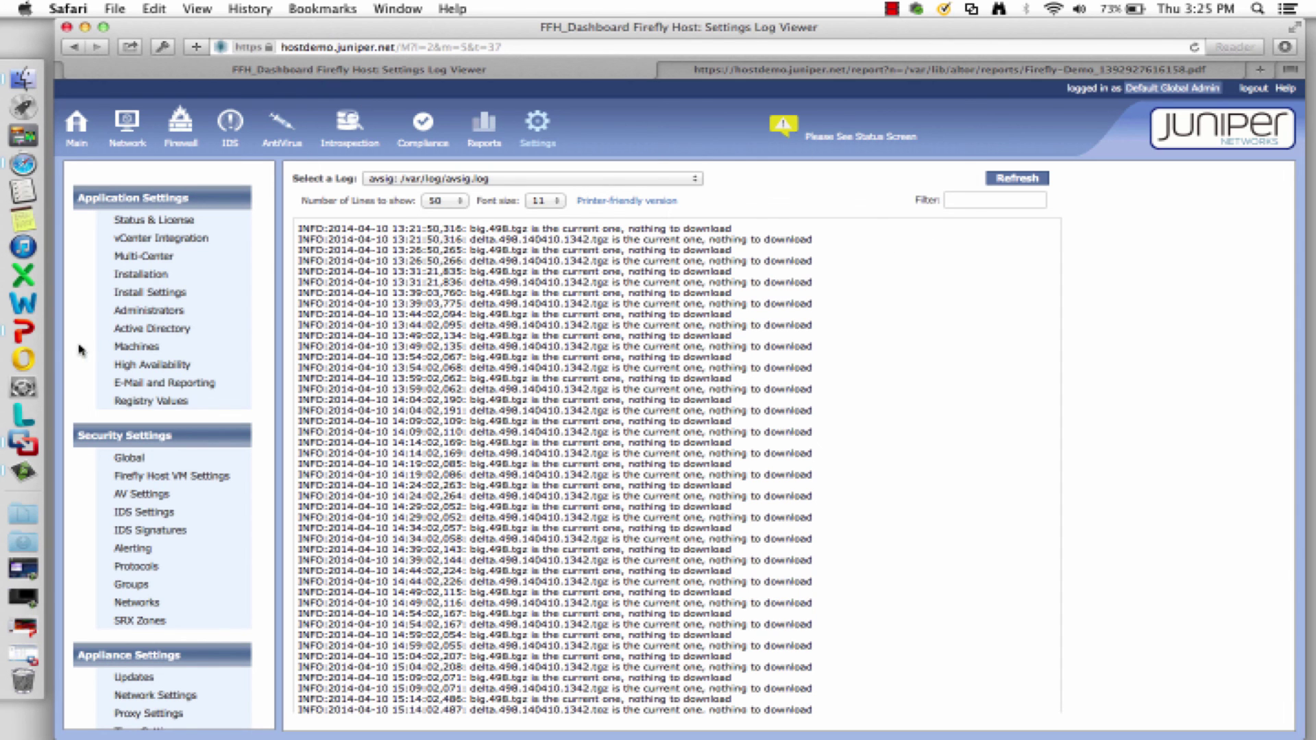
- Switch to PowerPoint and present Firefly-Demo-Slides-Rev2.pptx as a slide show from slide 31, Next Steps
{"action": "left_click", "coordinate": [31, 336]}
{"action": "scroll", "coordinate": [204, 543], "scroll_direction": "down", "scroll_amount": 5}
{"action": "left_click", "coordinate": [184, 369]}
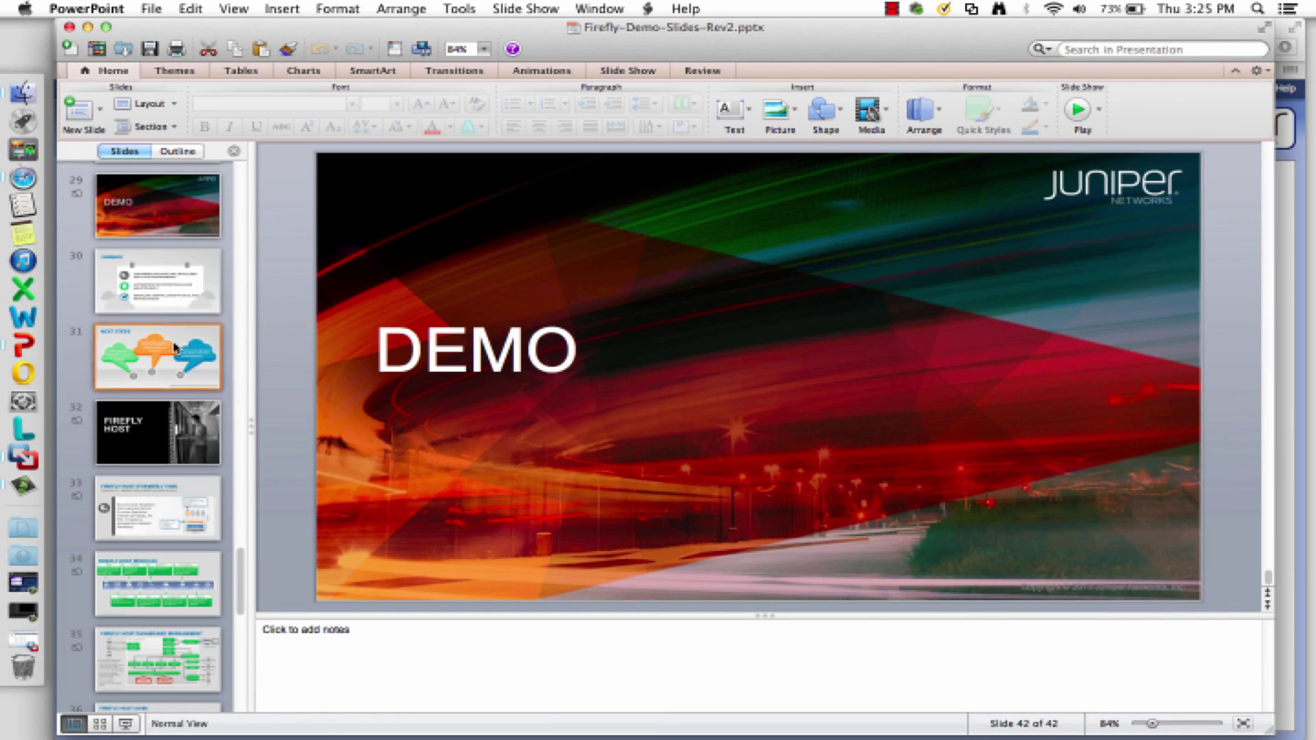
{"action": "left_click", "coordinate": [129, 725]}
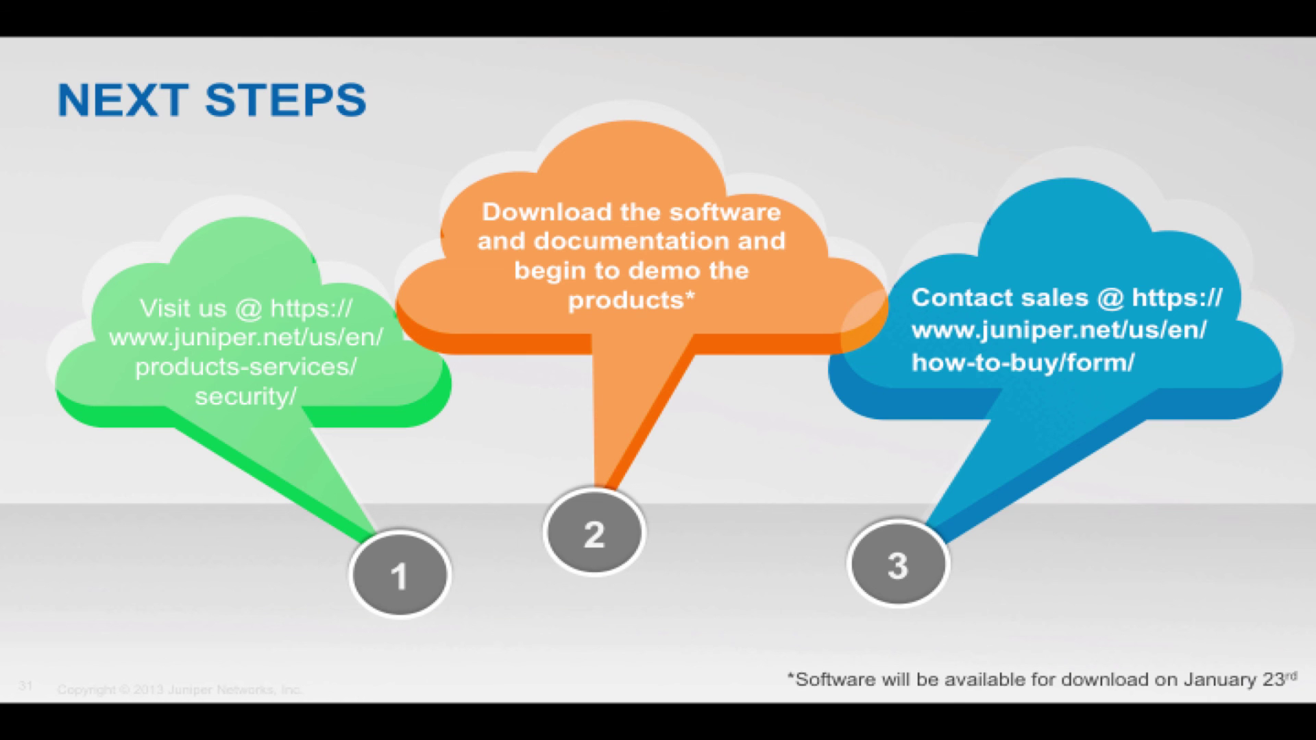